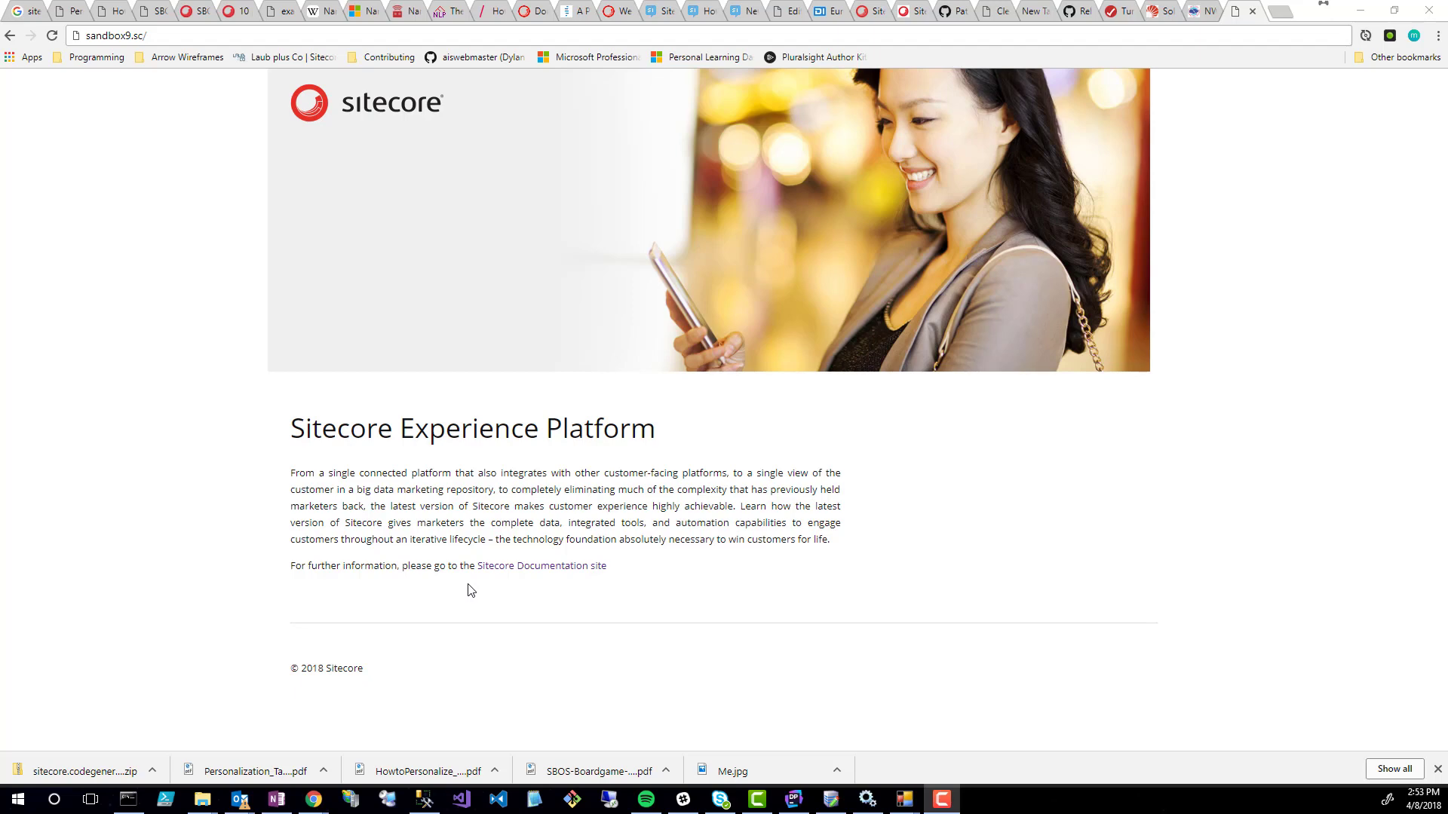
# Bring Windows Services forward and refresh its service list
pyautogui.click(867, 799)
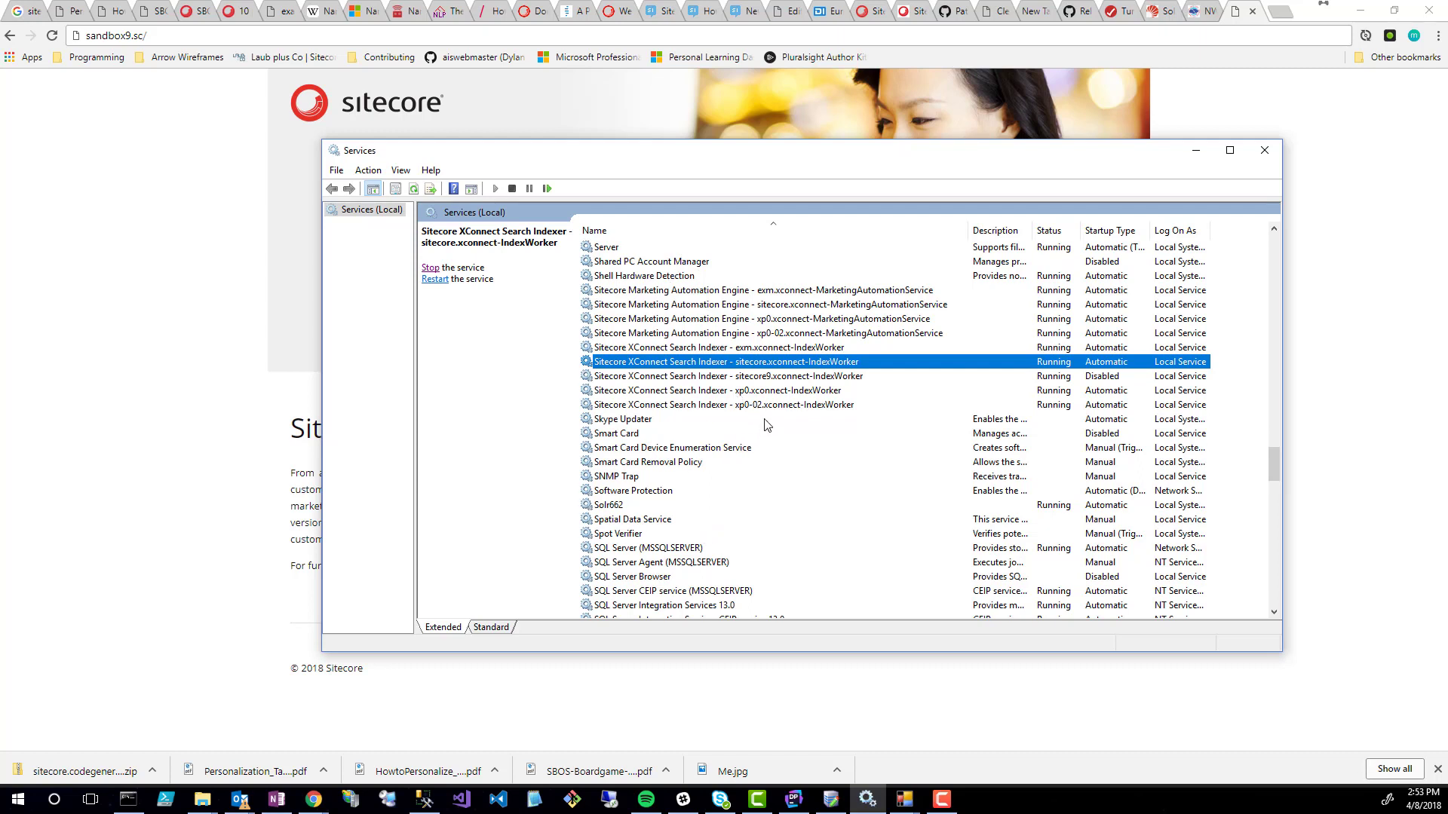
pyautogui.click(483, 332)
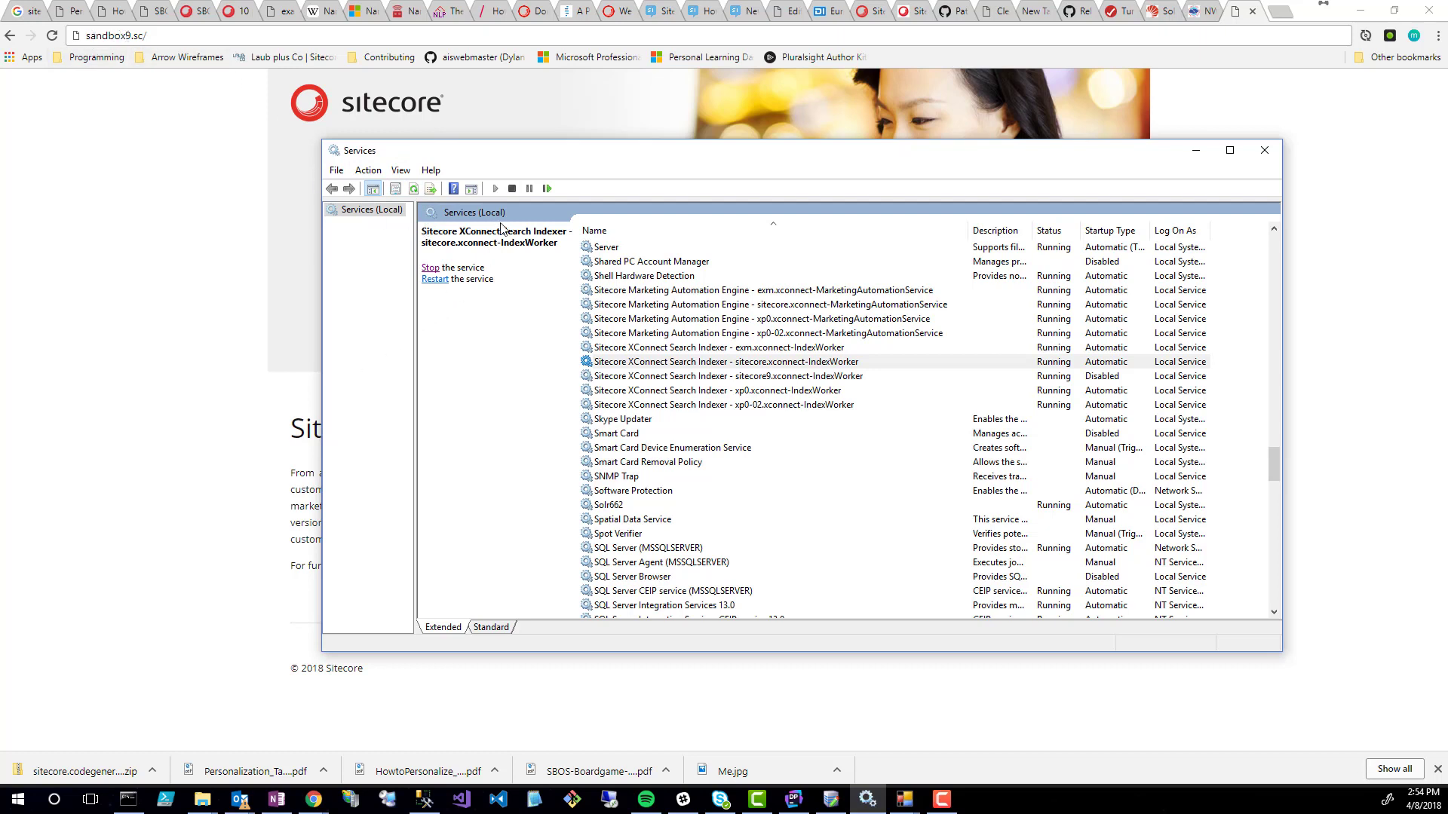
pyautogui.click(413, 189)
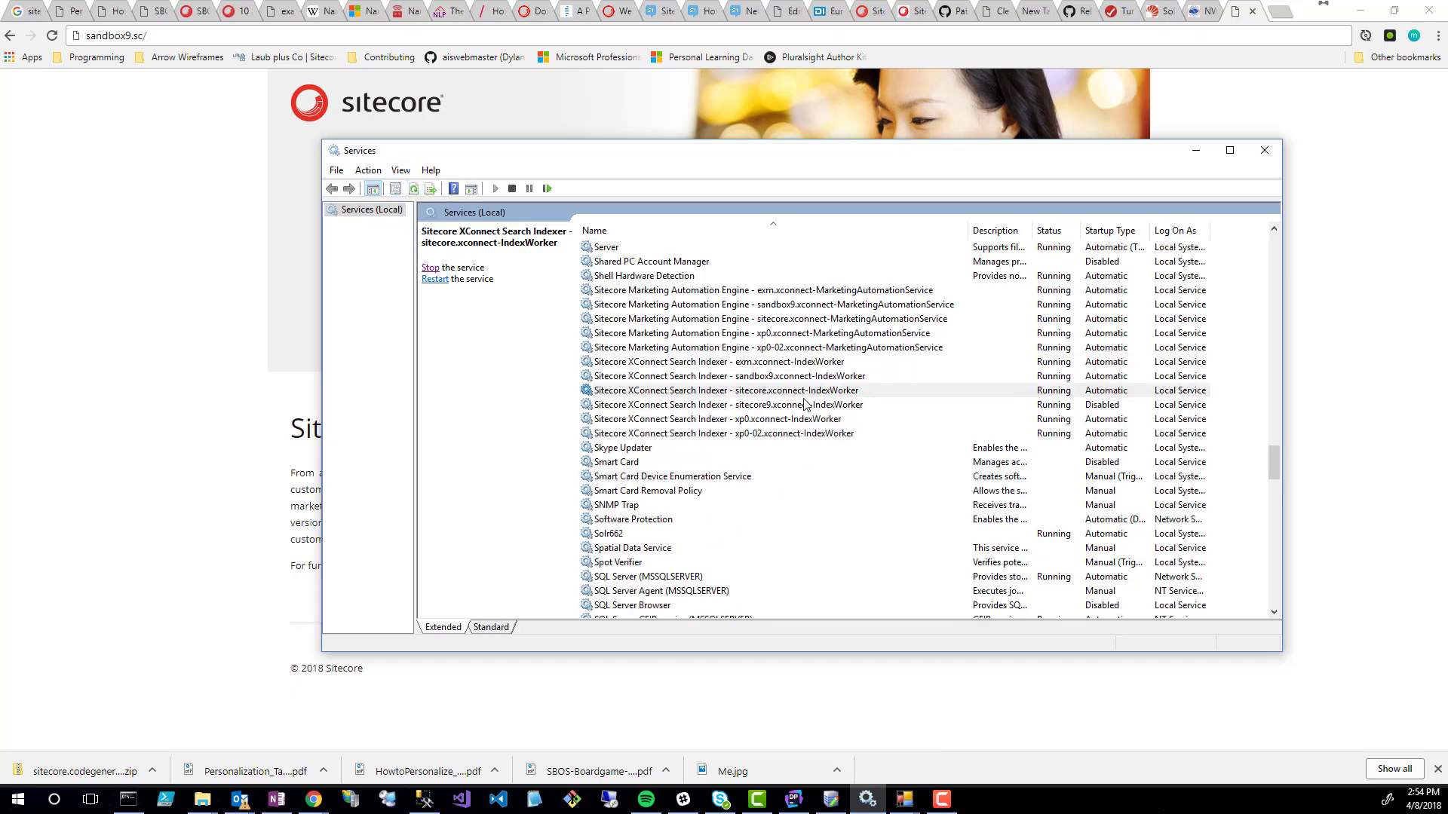
# Stop the sandbox9 Marketing Automation Engine and XConnect Search Indexer services
pyautogui.click(789, 307)
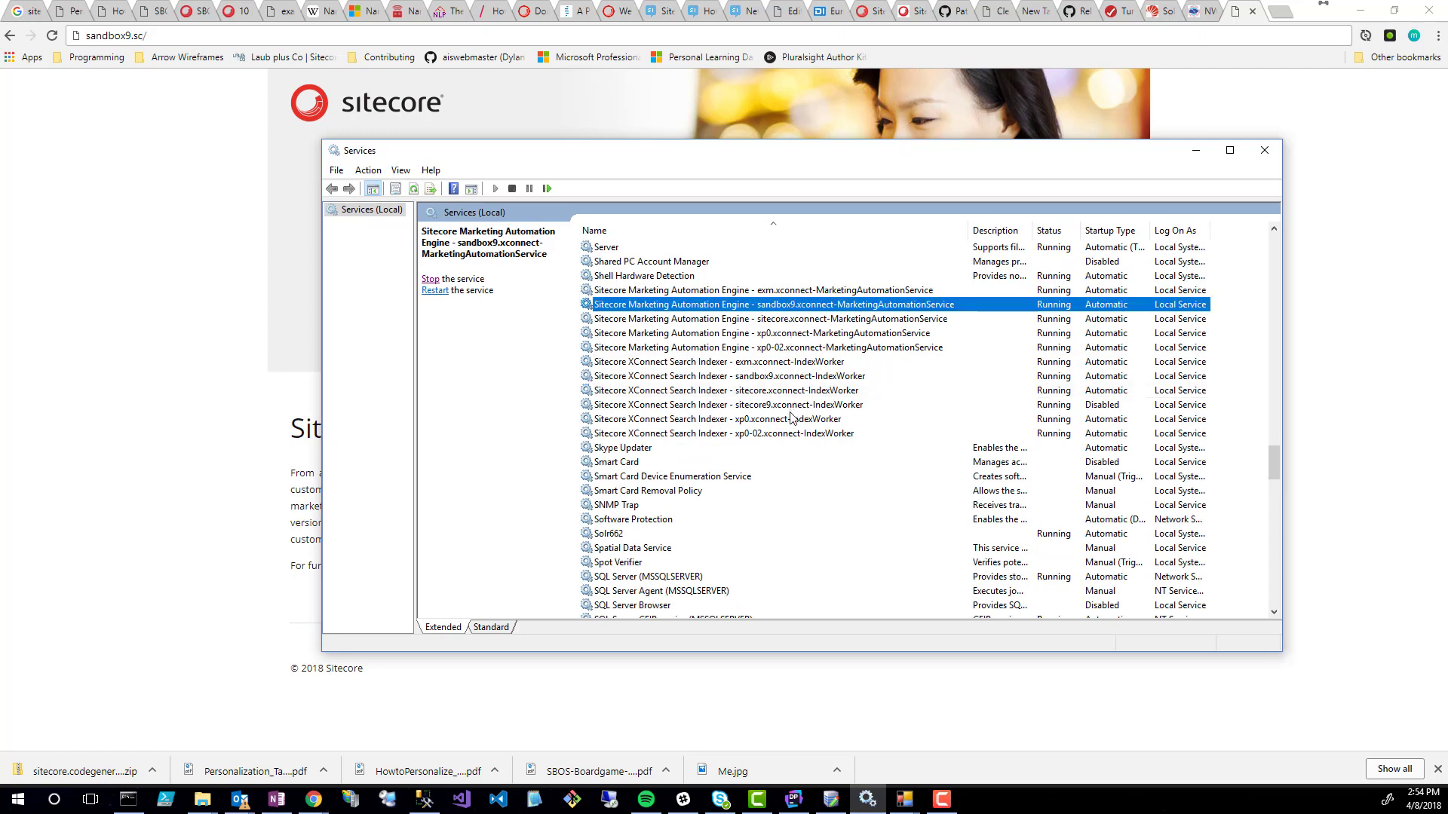
pyautogui.rightClick(791, 307)
pyautogui.click(810, 332)
pyautogui.rightClick(782, 376)
pyautogui.click(801, 395)
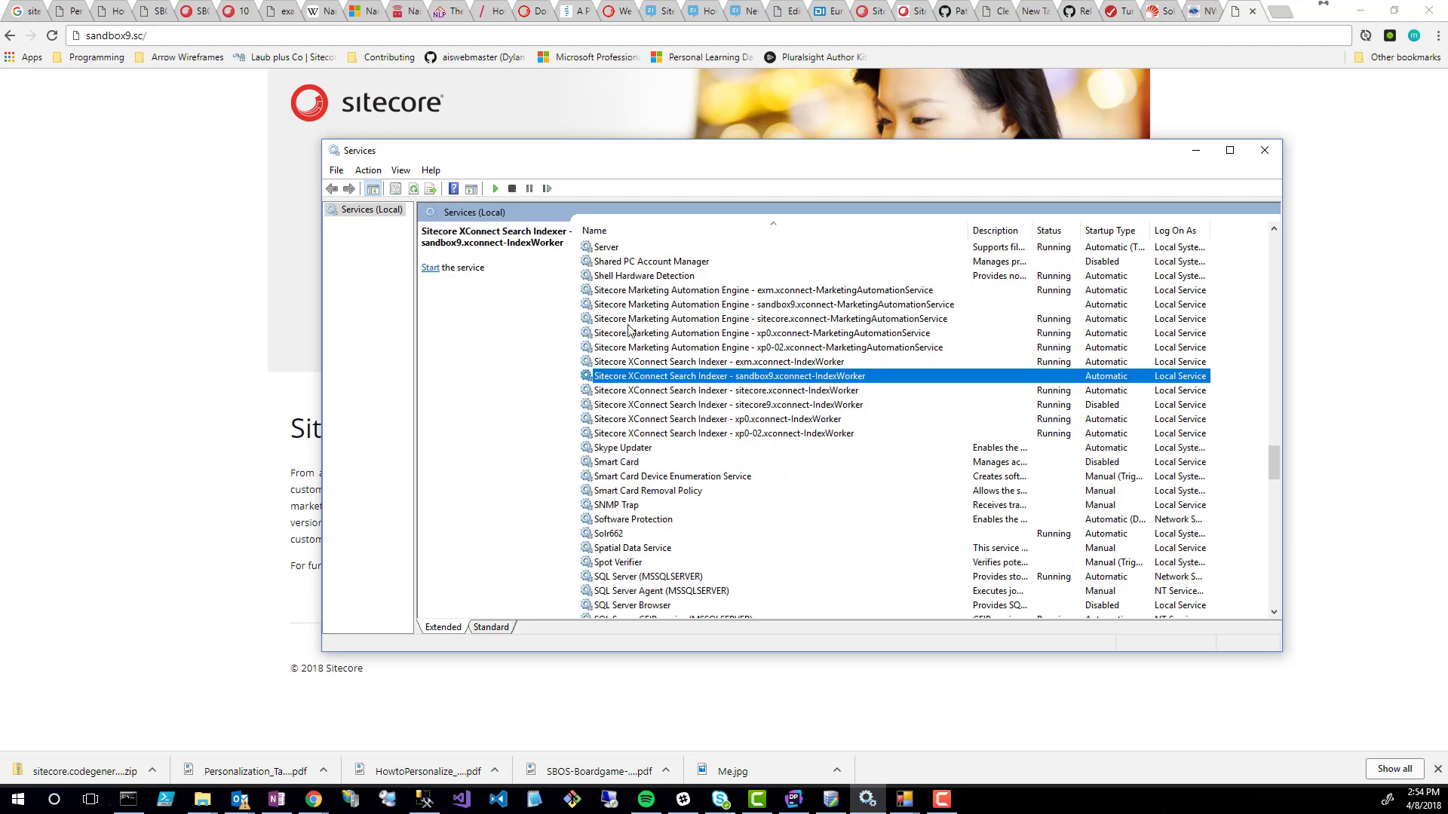
# Start a new Command Prompt running as administrator from the taskbar
pyautogui.click(125, 803)
pyautogui.click(125, 803)
pyautogui.rightClick(125, 803)
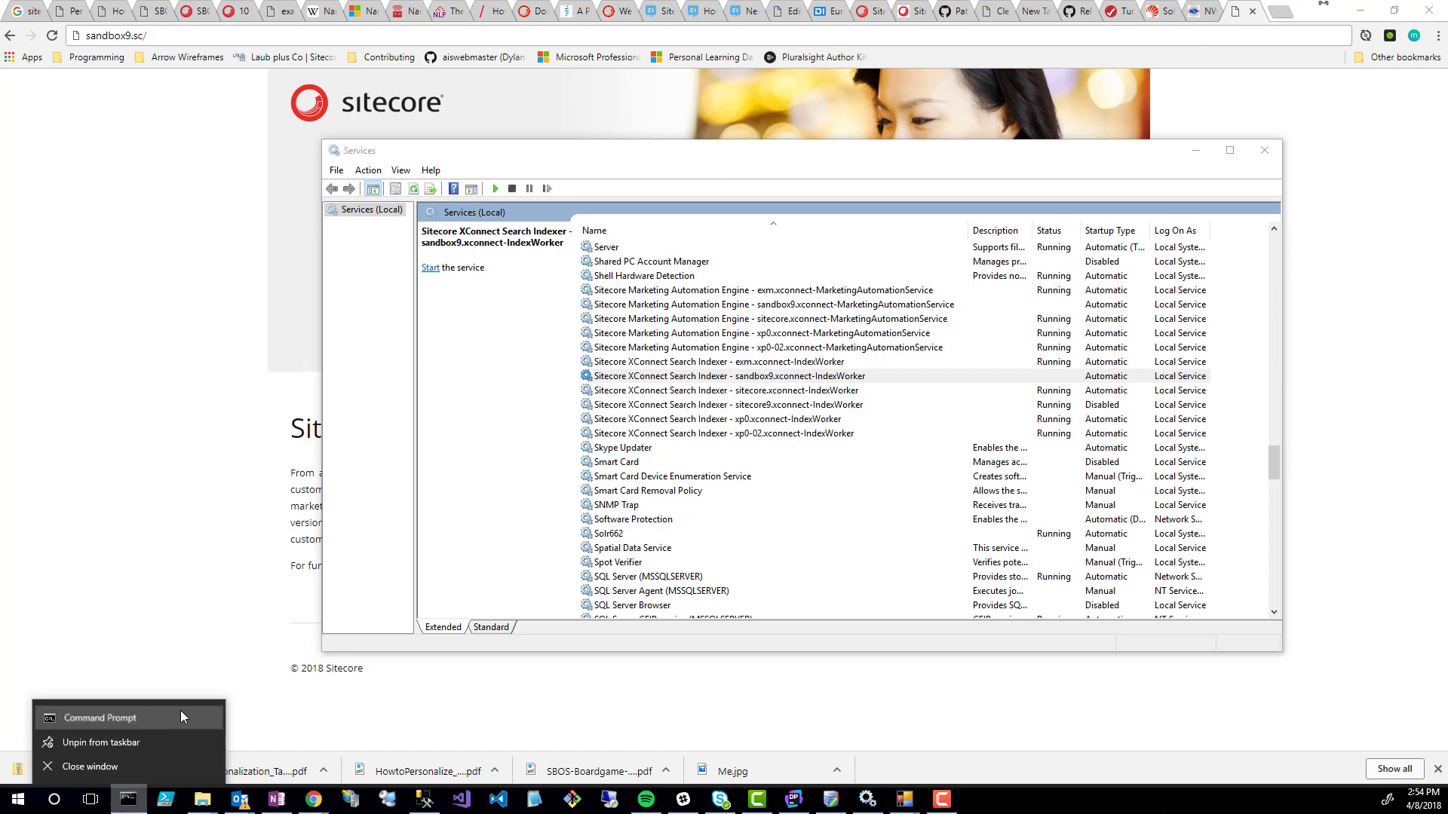
pyautogui.rightClick(142, 717)
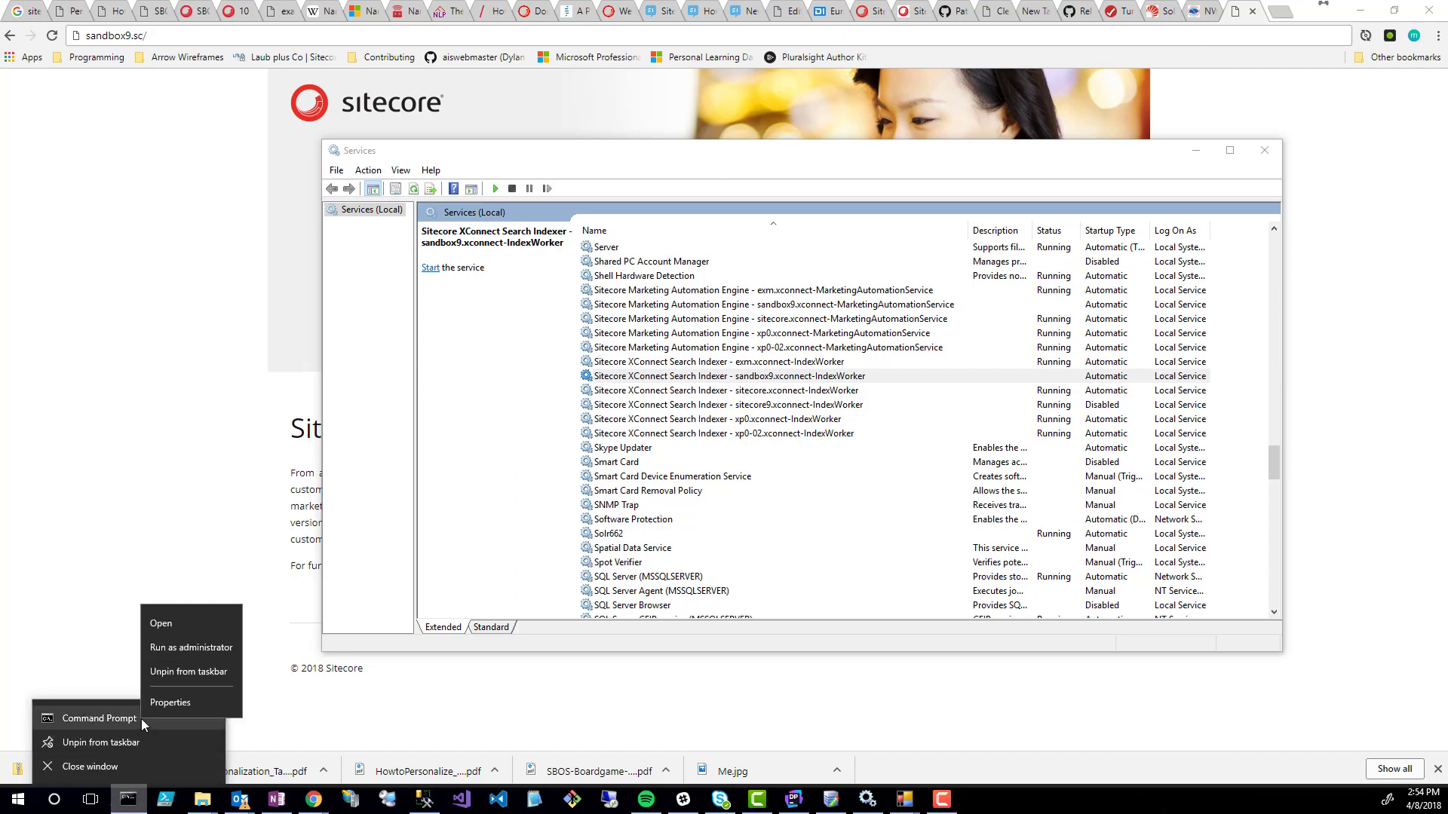
pyautogui.click(174, 647)
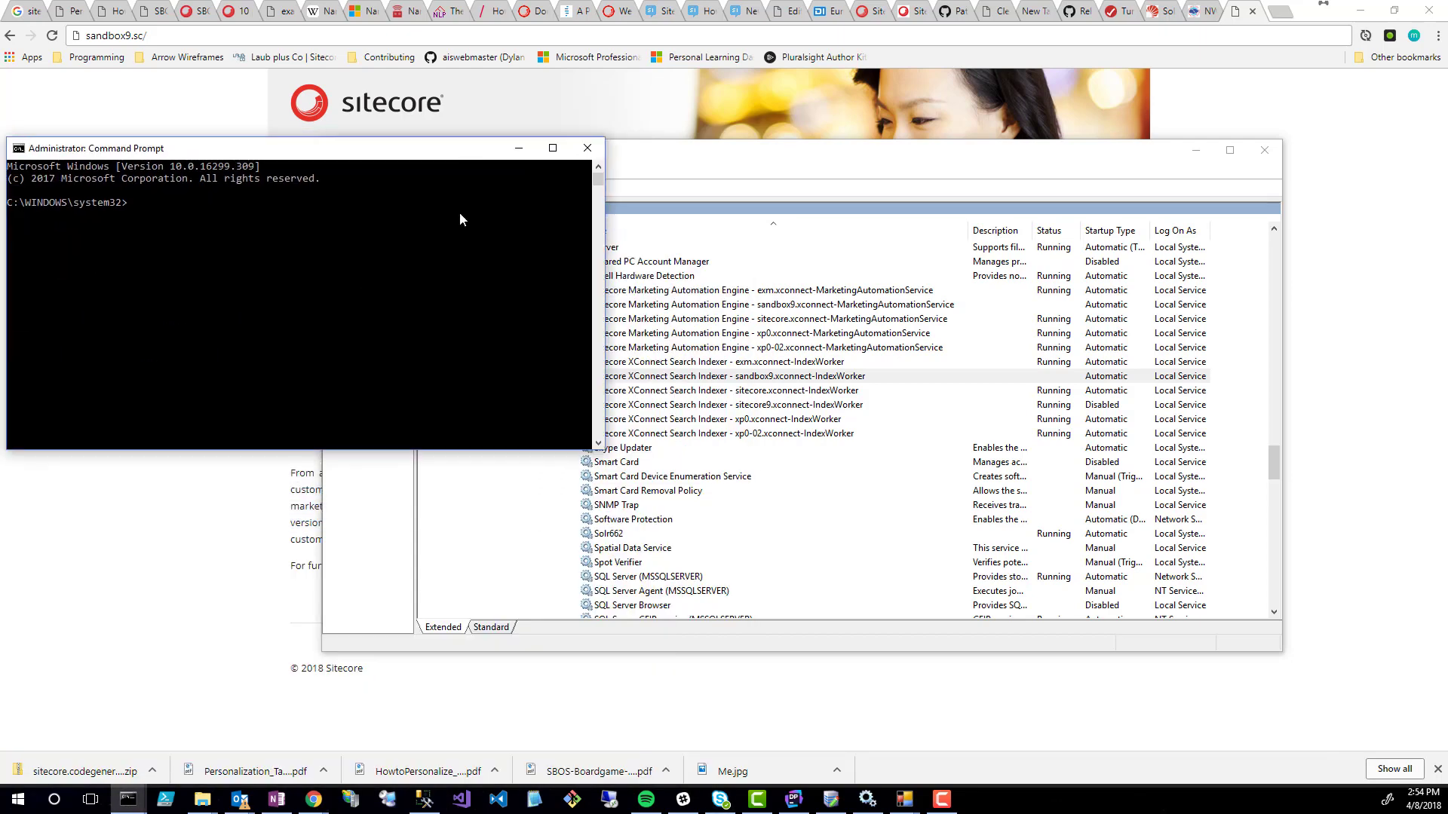
pyautogui.hotkey('alt', 'Tab')
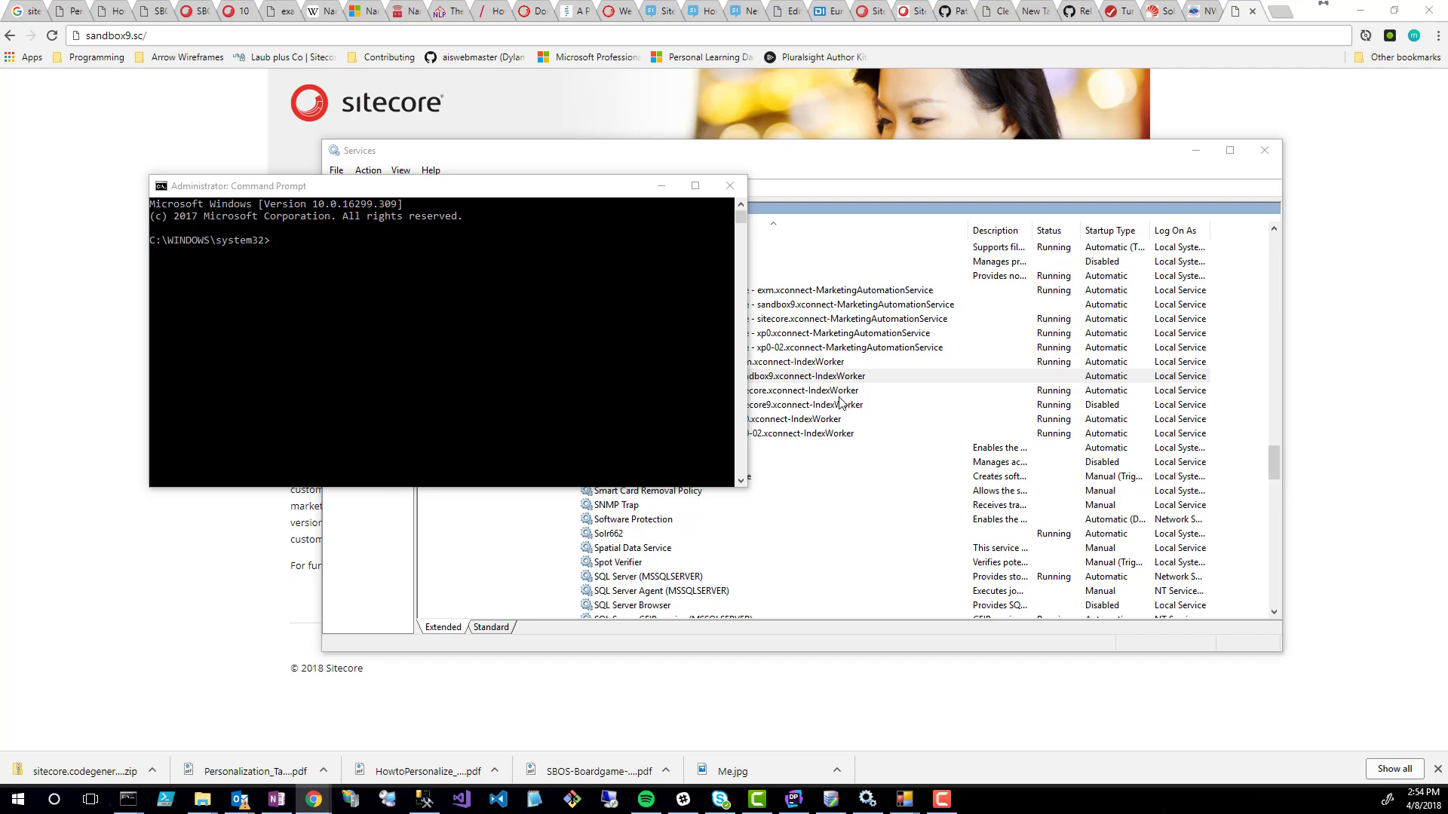
# Check the IndexWorker service name, then remove sandbox9.xconnect-IndexWorker with sc delete
pyautogui.click(836, 397)
pyautogui.click(792, 377)
pyautogui.rightClick(787, 376)
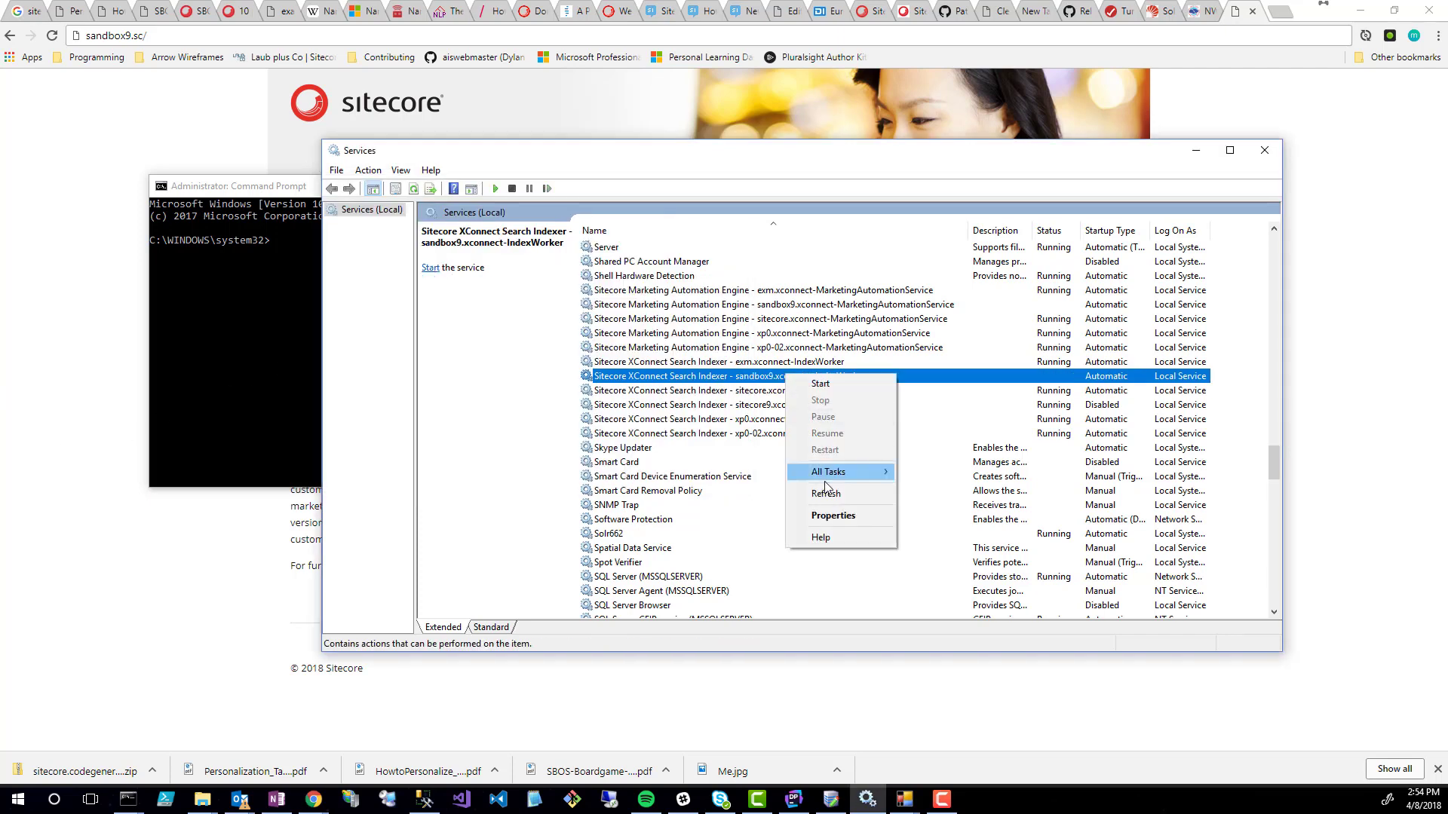
pyautogui.click(832, 516)
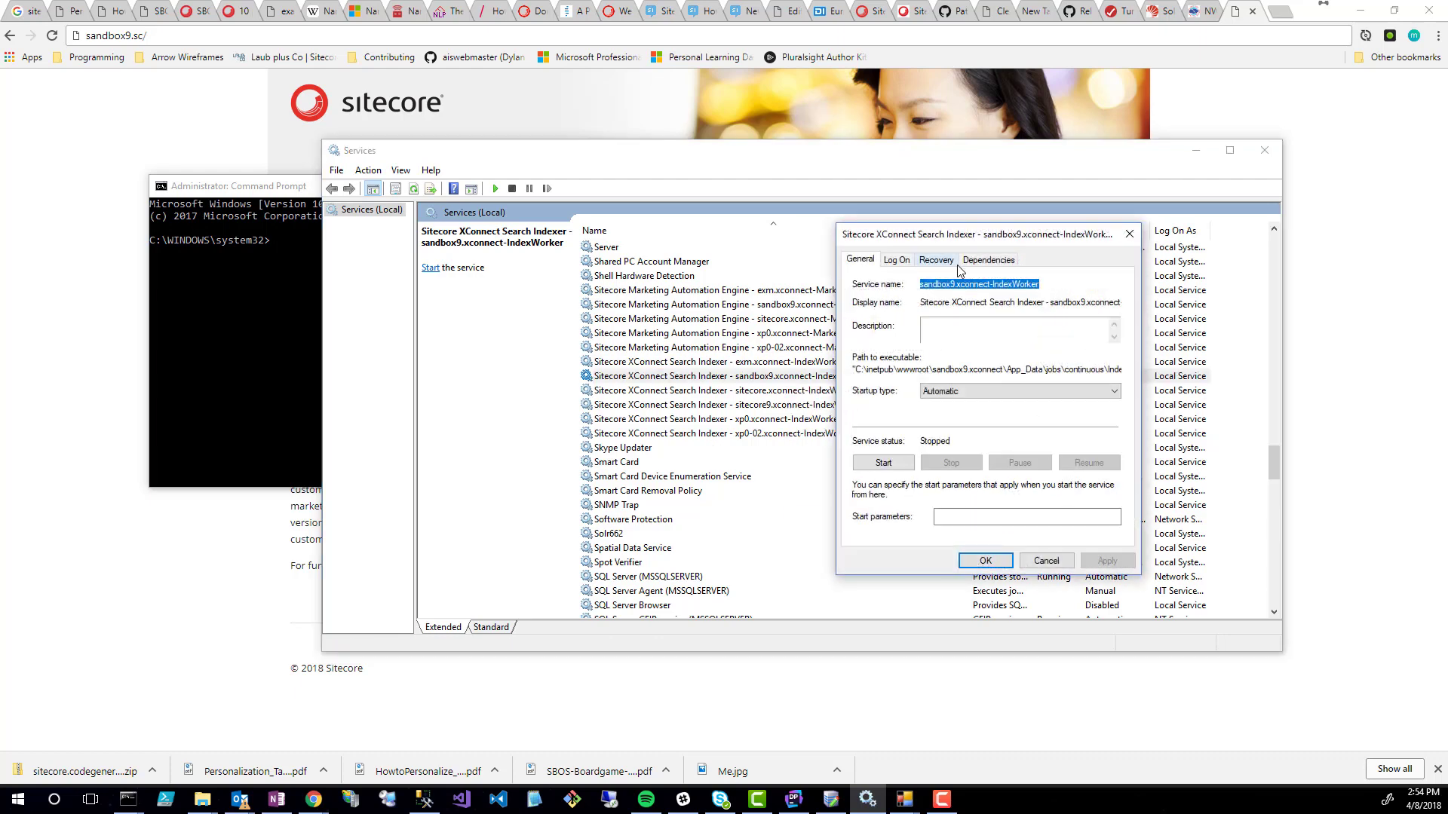
pyautogui.click(242, 396)
pyautogui.click(302, 250)
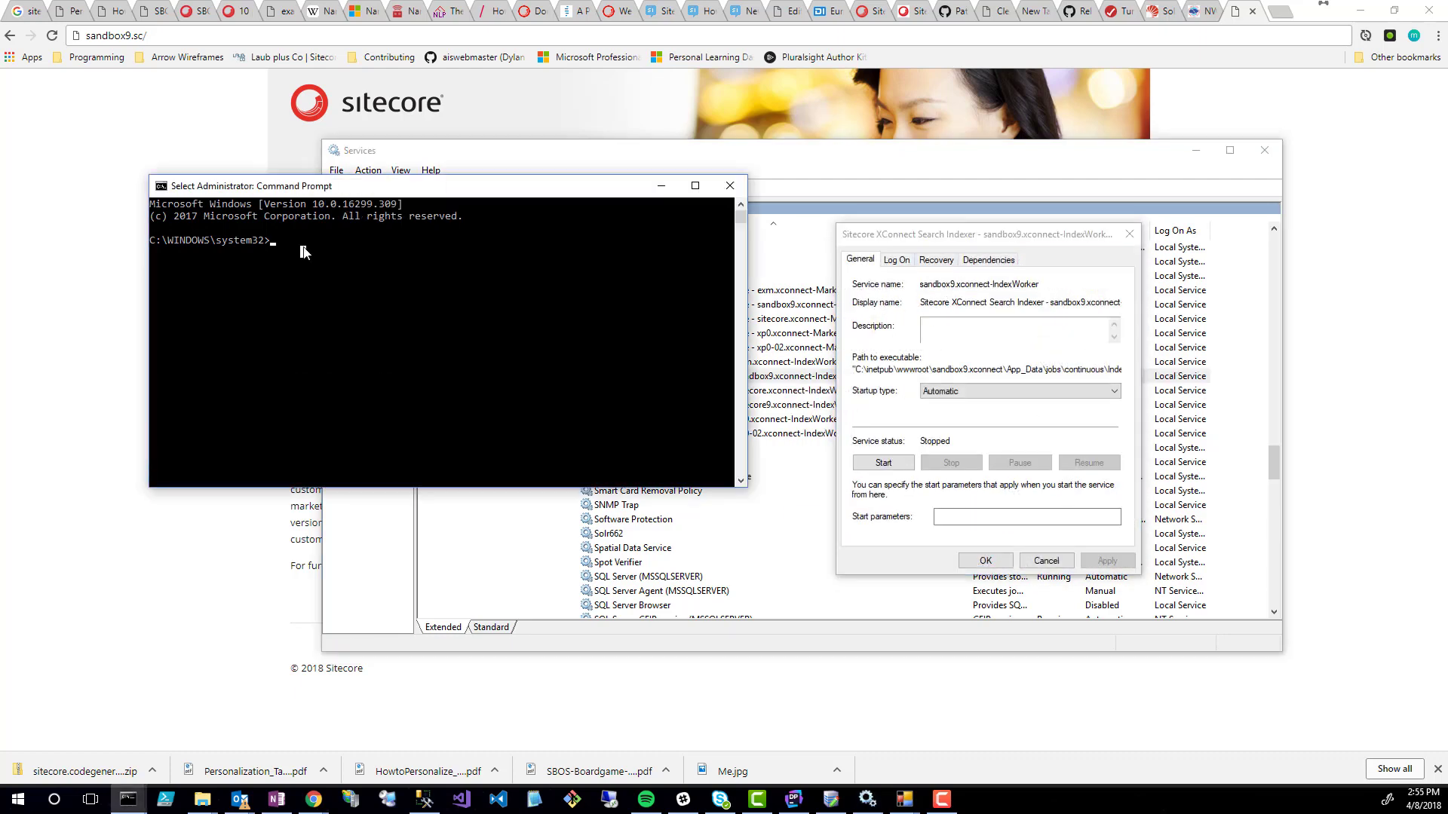
pyautogui.write('sc delete')
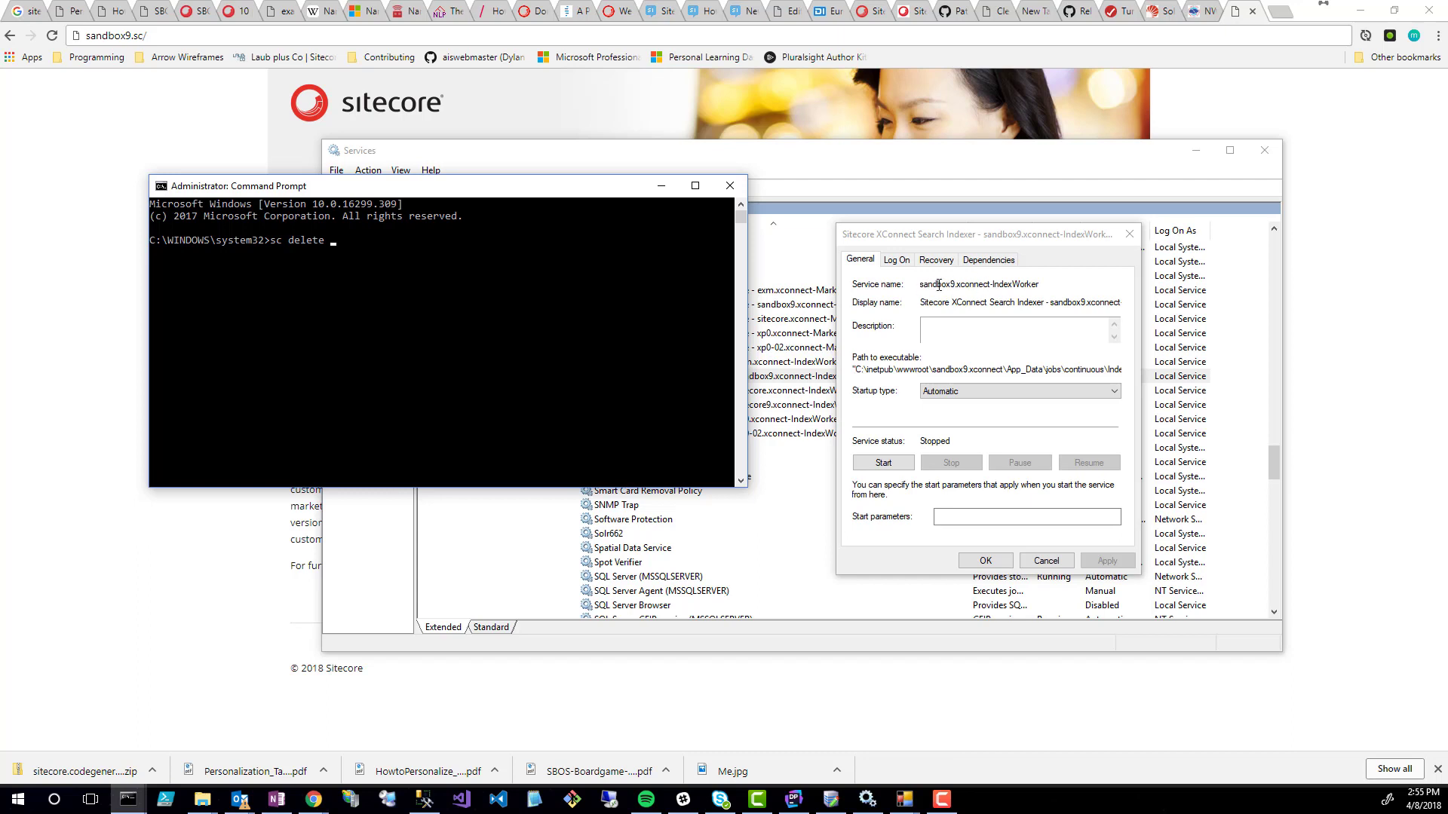
pyautogui.click(587, 290)
pyautogui.write('c delete sandbox9')
pyautogui.write('.c')
pyautogui.write('xconnect')
pyautogui.write('-Index')
pyautogui.write('Worker')
pyautogui.press('Return')
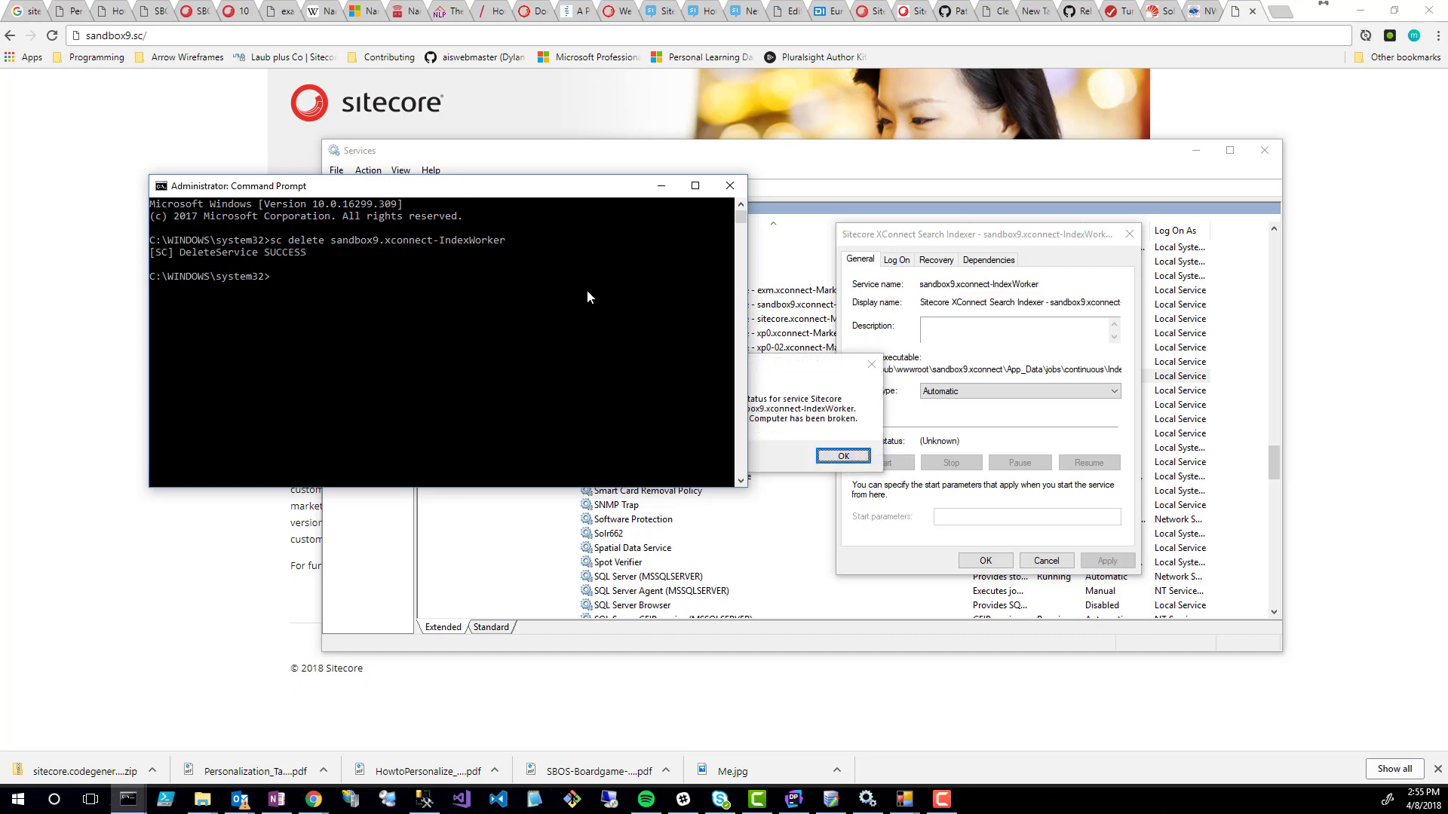
pyautogui.click(843, 455)
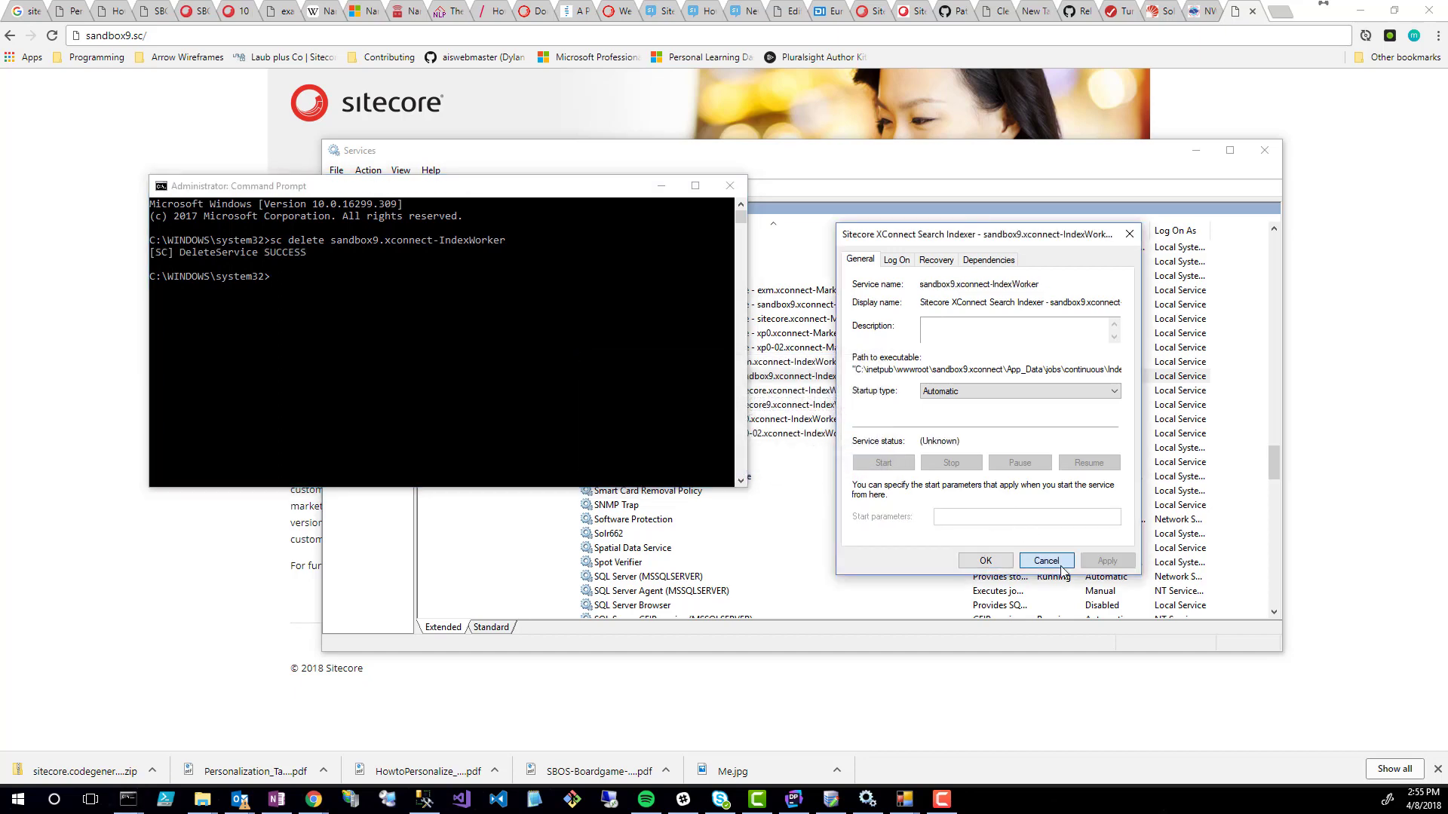
pyautogui.click(985, 560)
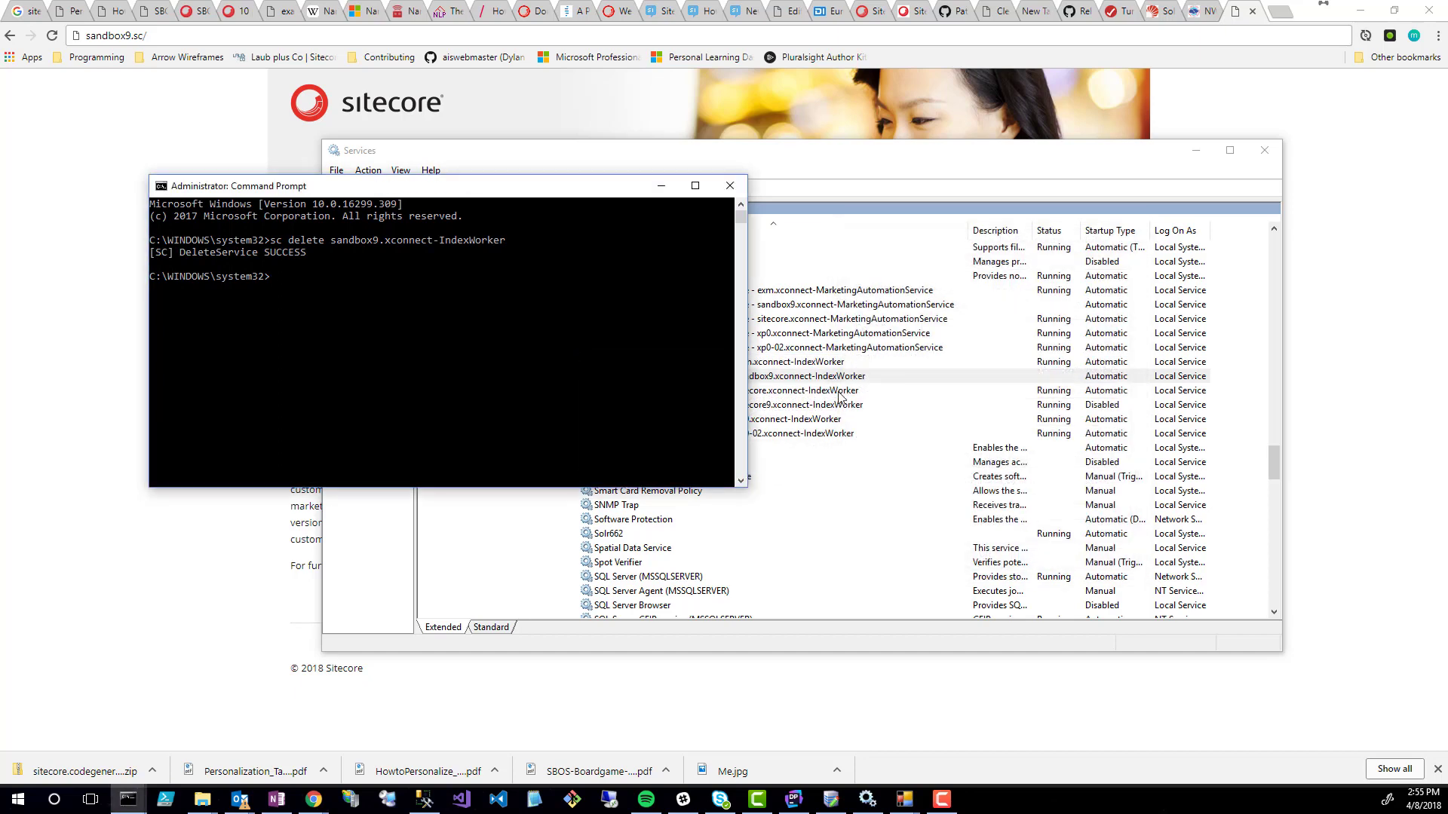
# Check its name, then remove sandbox9.xconnect-MarketingAutomationService with sc delete
pyautogui.click(884, 305)
pyautogui.rightClick(884, 308)
pyautogui.click(908, 449)
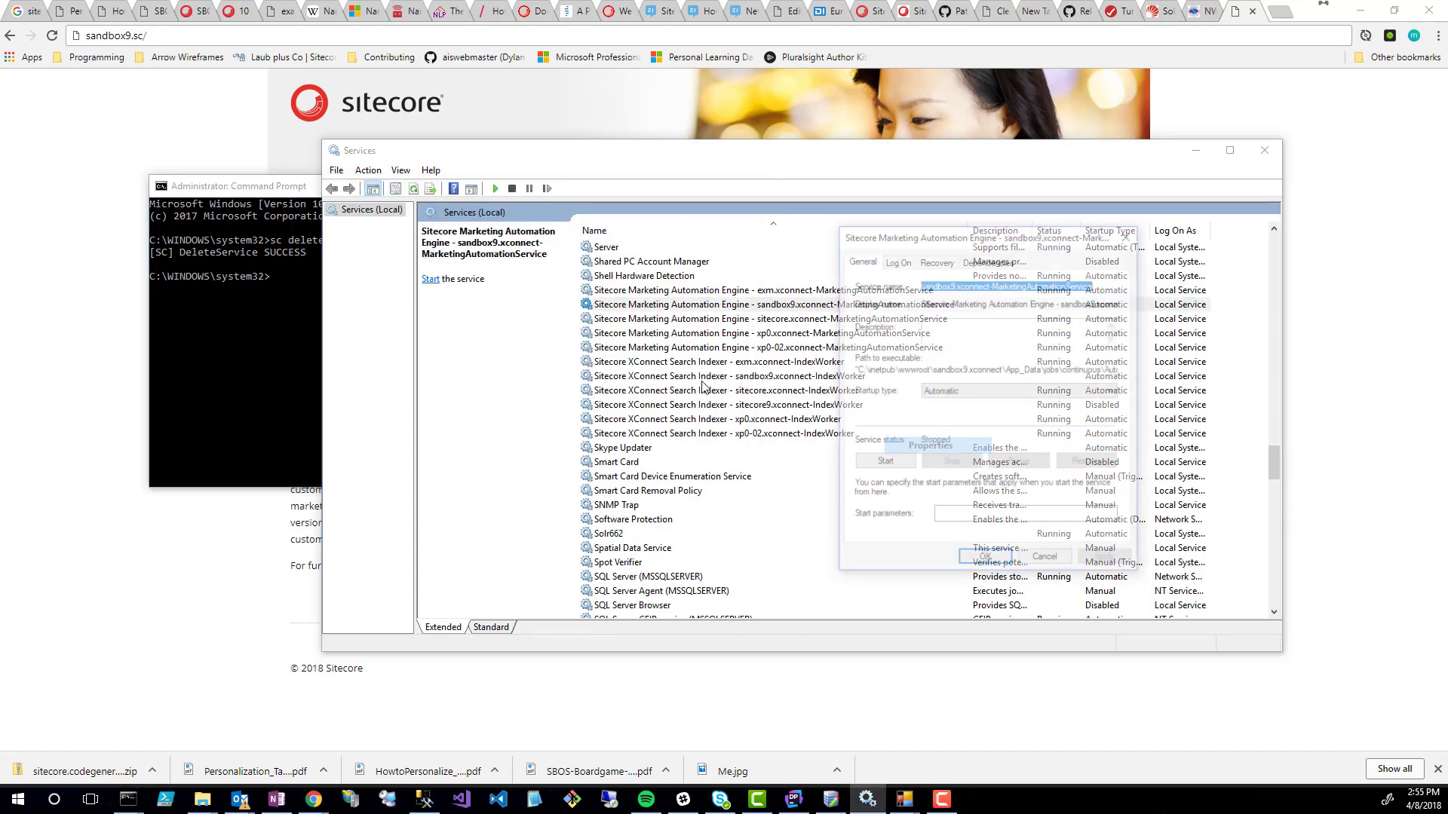
pyautogui.click(241, 386)
pyautogui.click(299, 291)
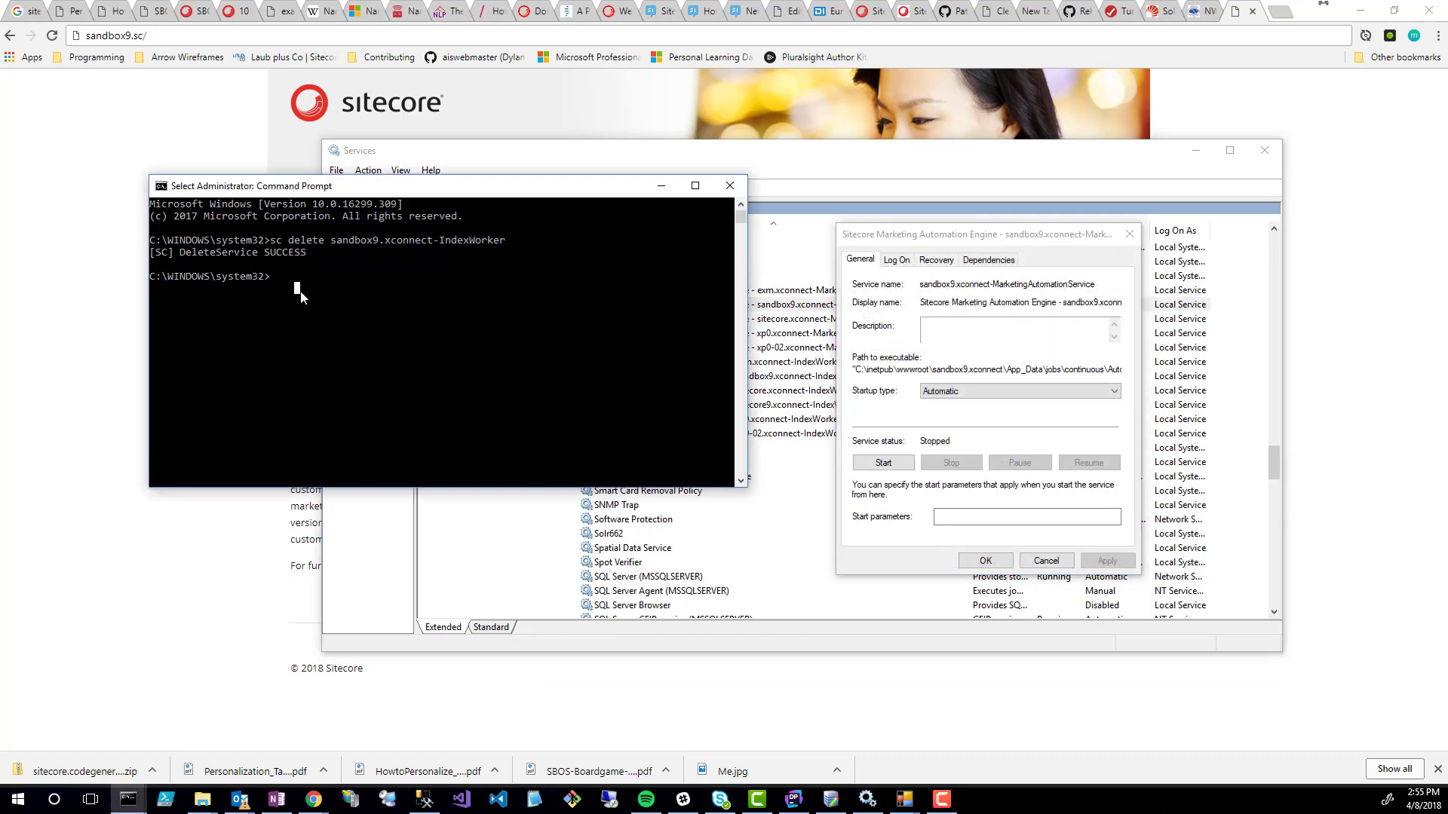
pyautogui.write('sc delete sandbox')
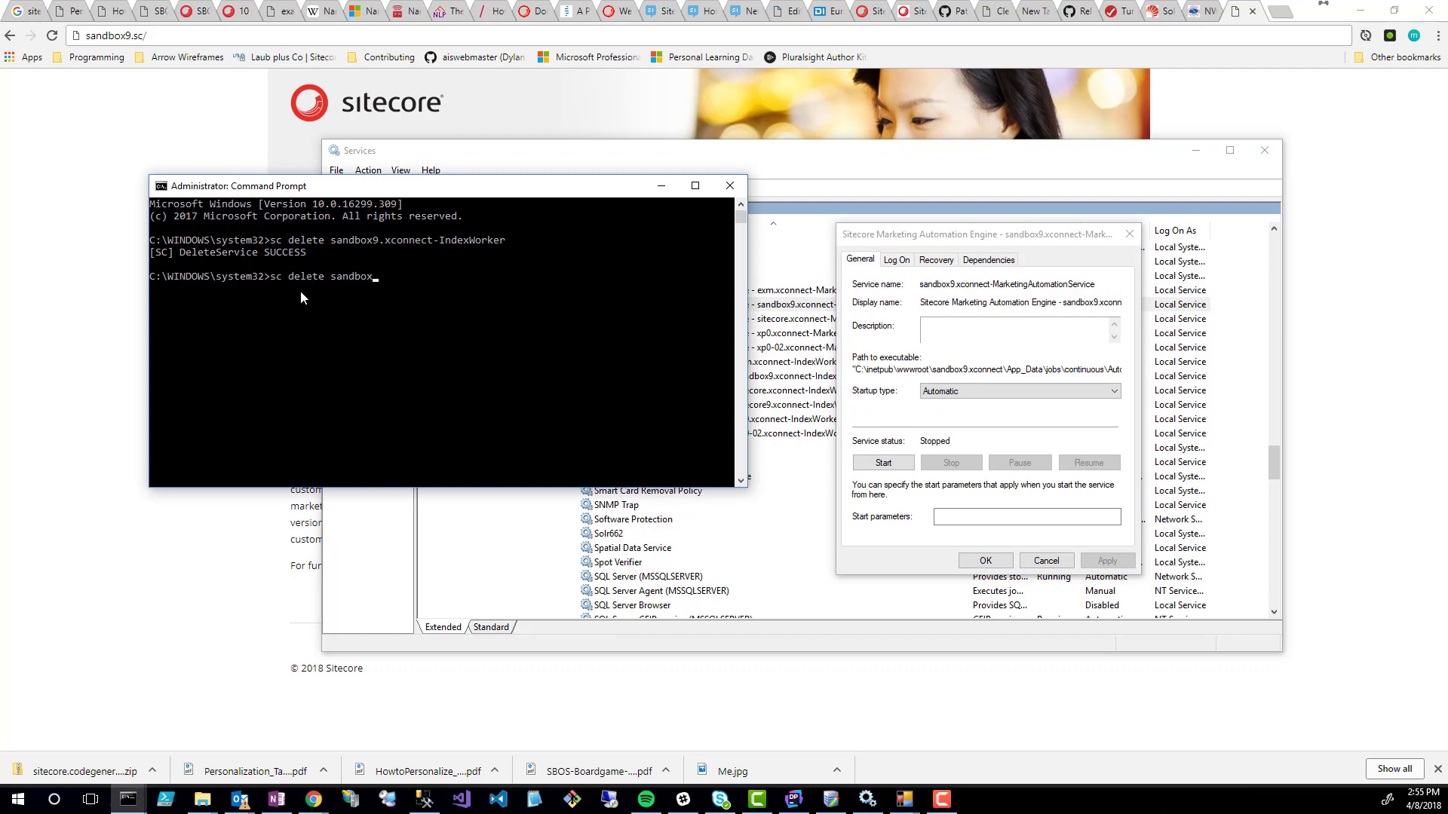
pyautogui.write('9.xconnect-MarketingAutomationService')
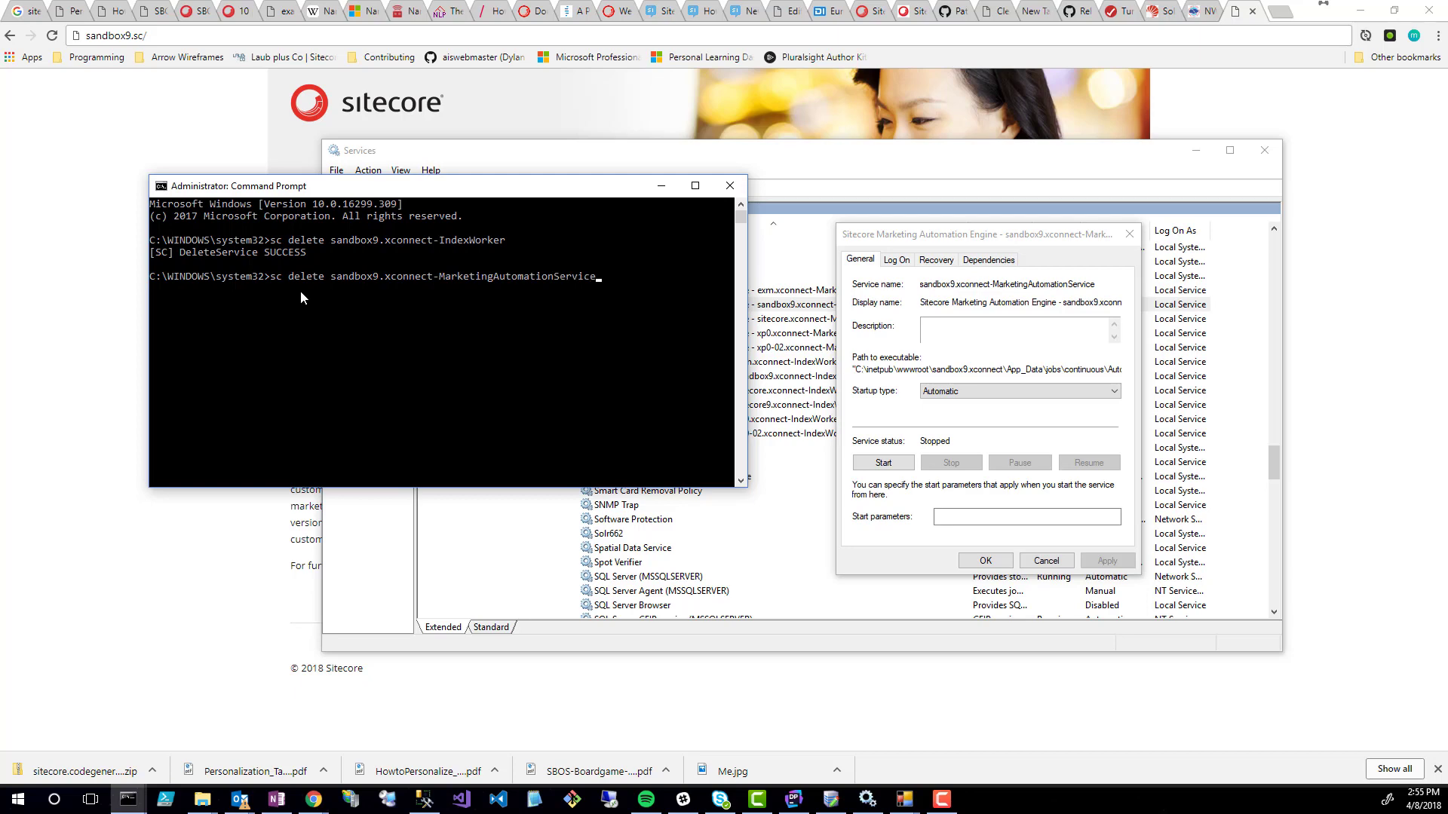
pyautogui.press('Return')
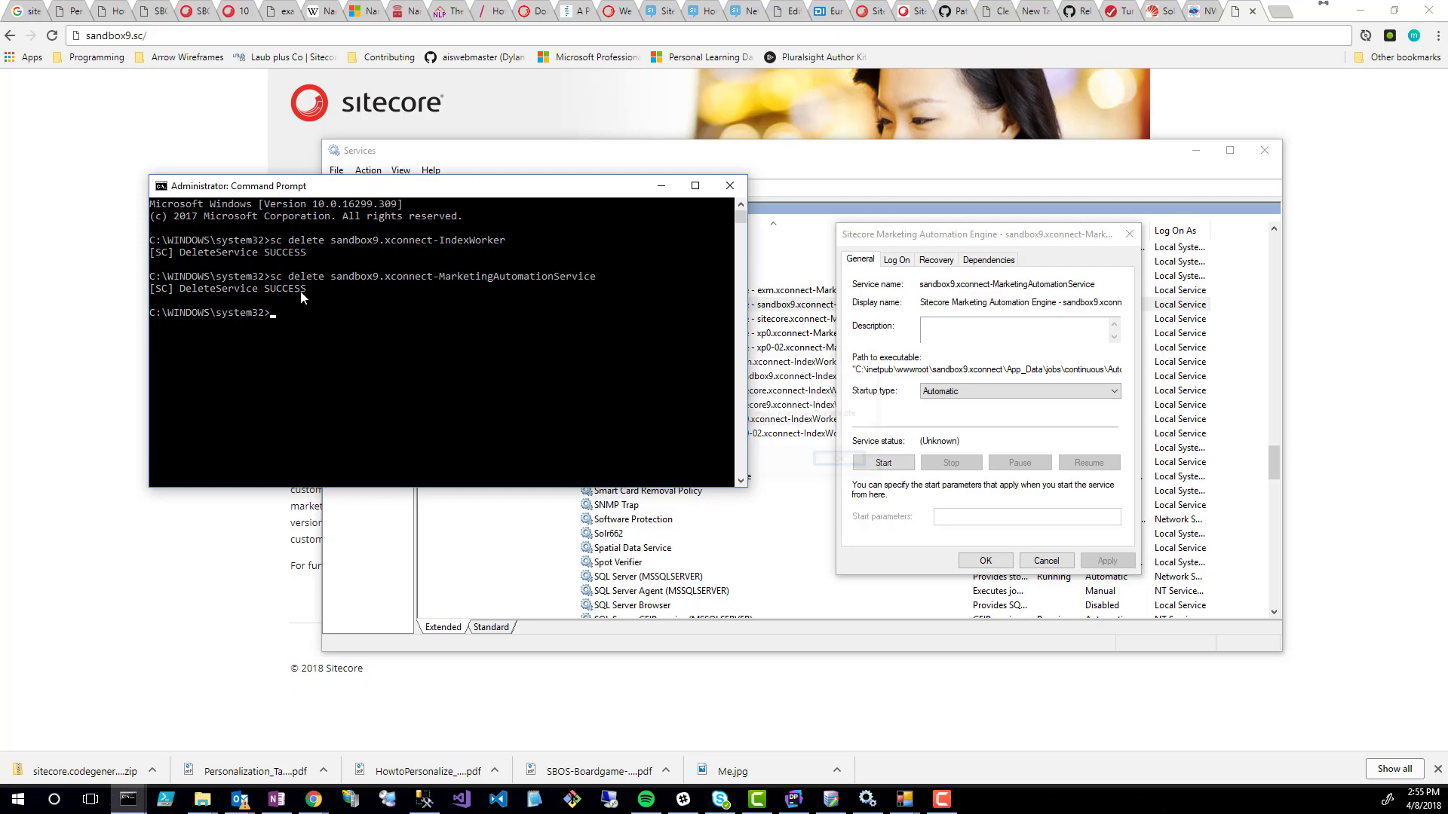
# Dismiss leftover service dialogs, refresh to confirm sandbox9 services are gone, and close Services
pyautogui.click(844, 461)
pyautogui.click(1046, 561)
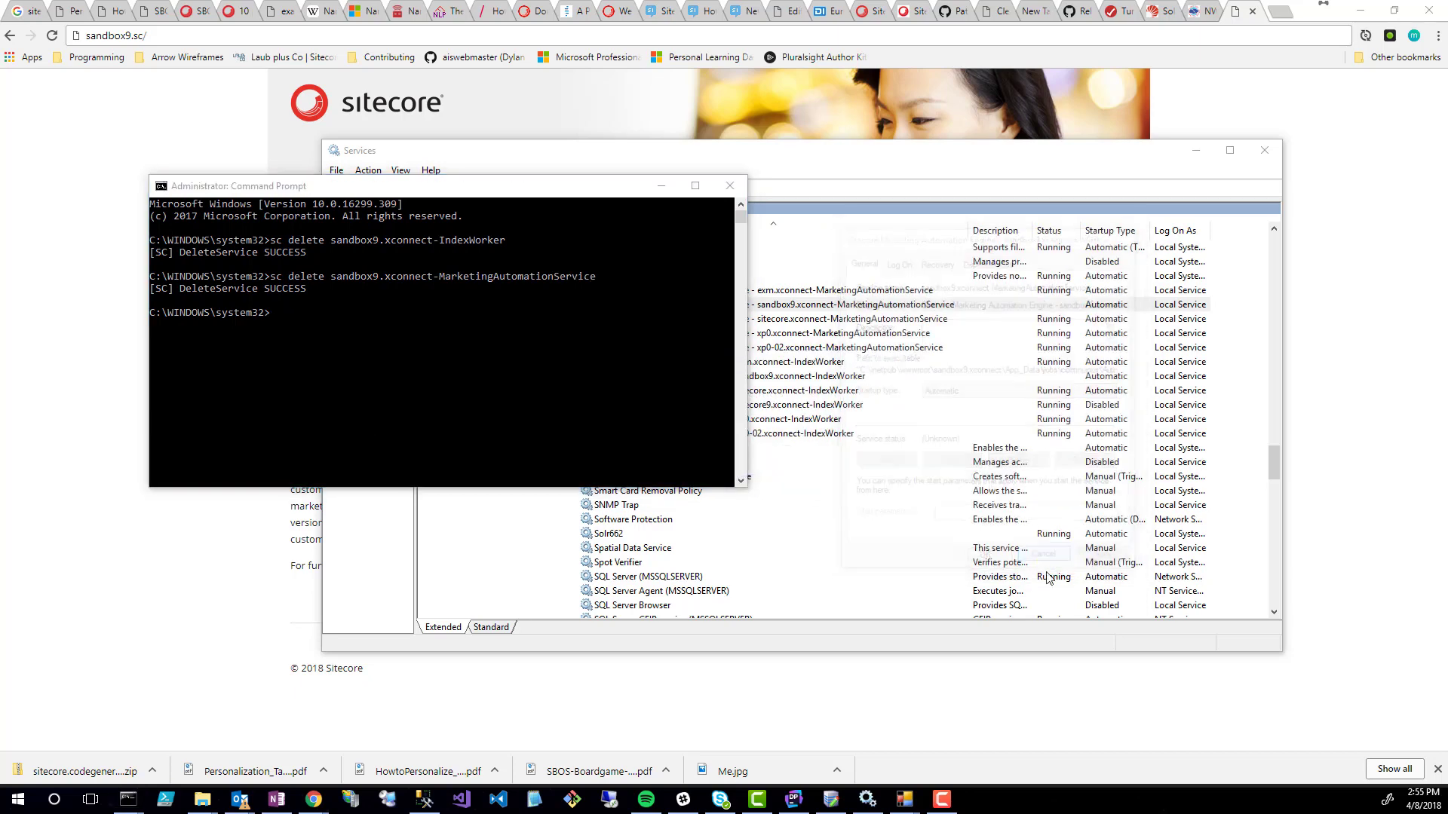
pyautogui.click(1255, 355)
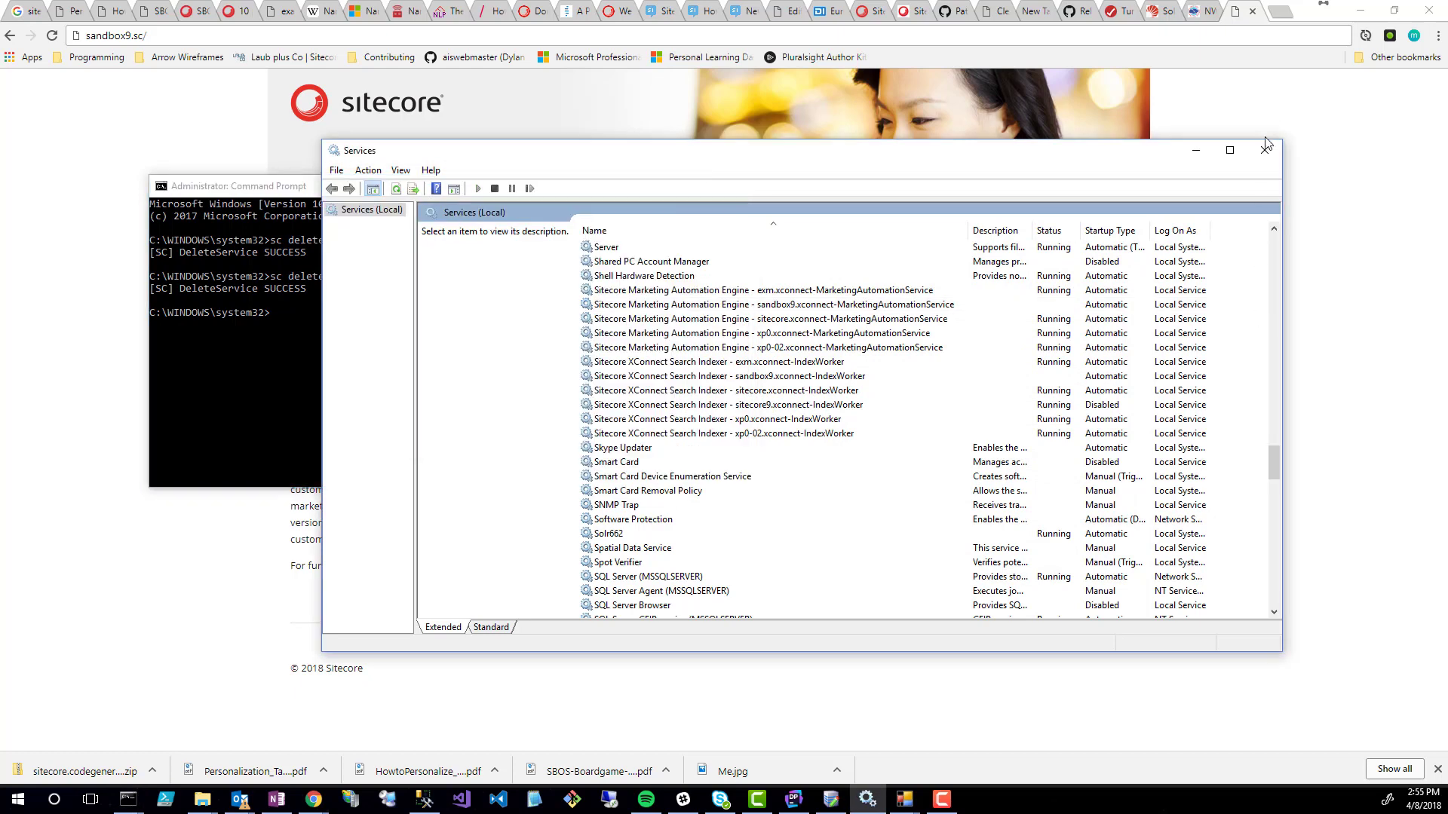
pyautogui.click(396, 189)
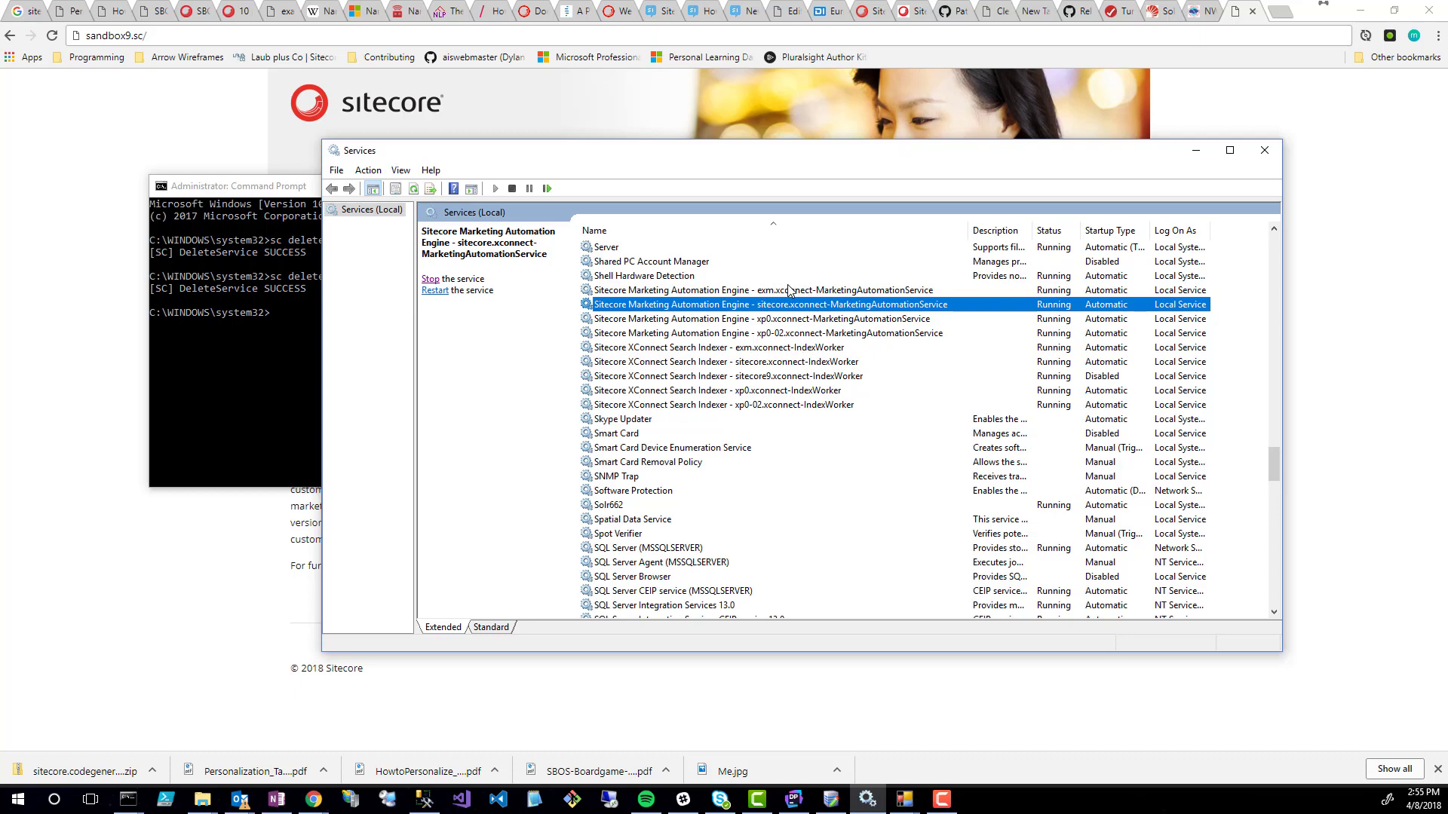
pyautogui.click(1266, 157)
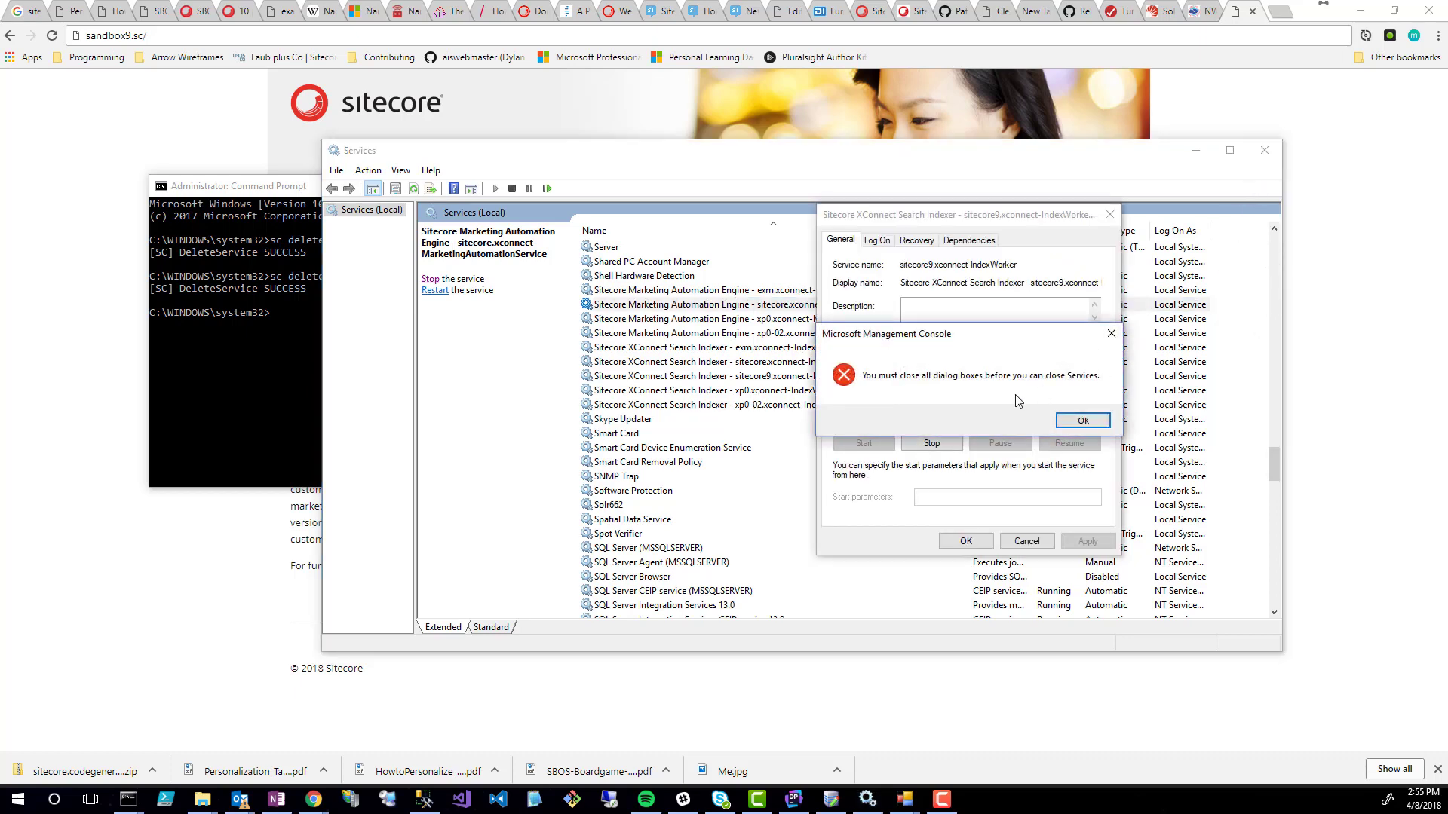
pyautogui.click(1083, 420)
pyautogui.click(1026, 541)
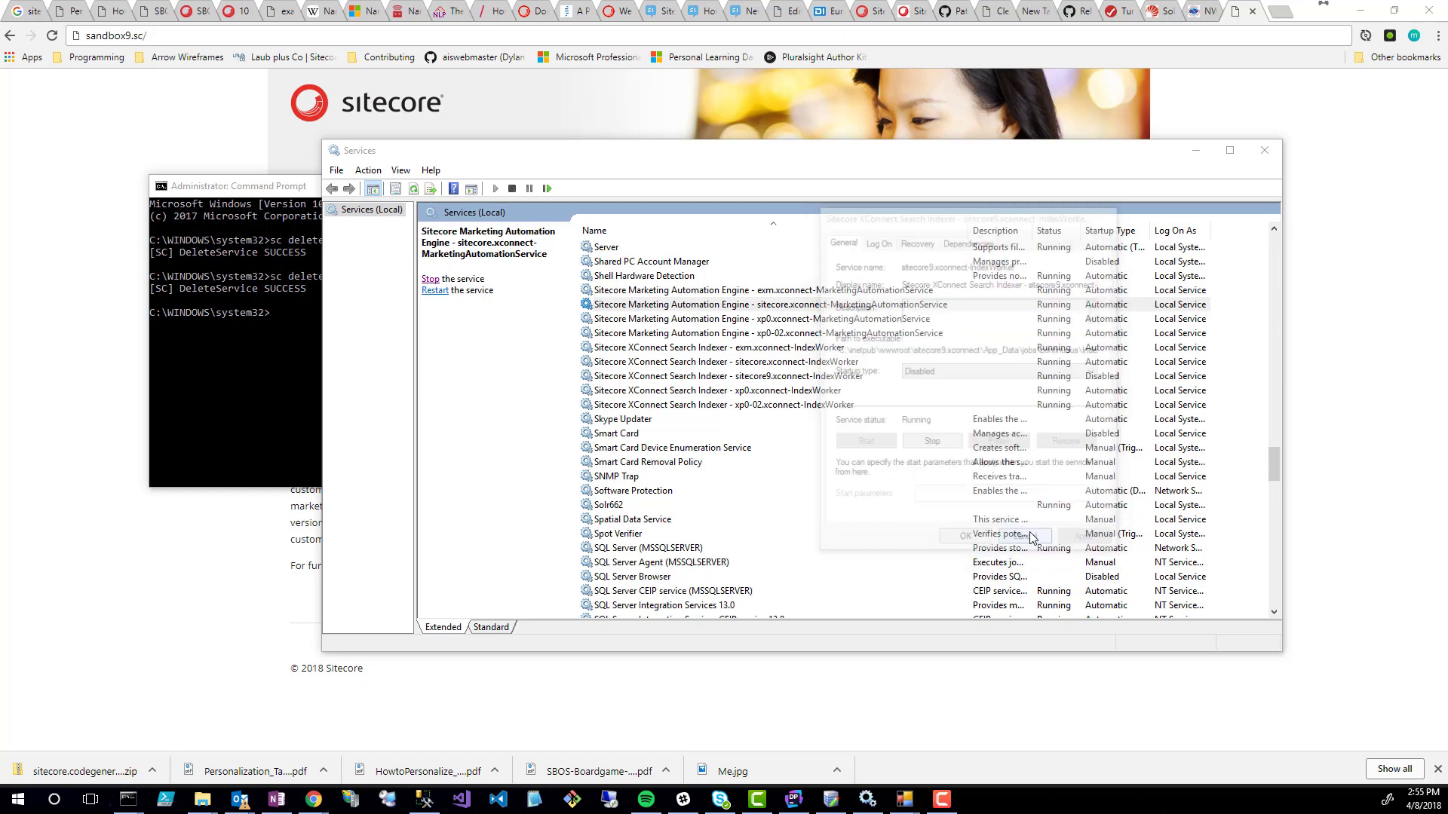
pyautogui.click(1265, 150)
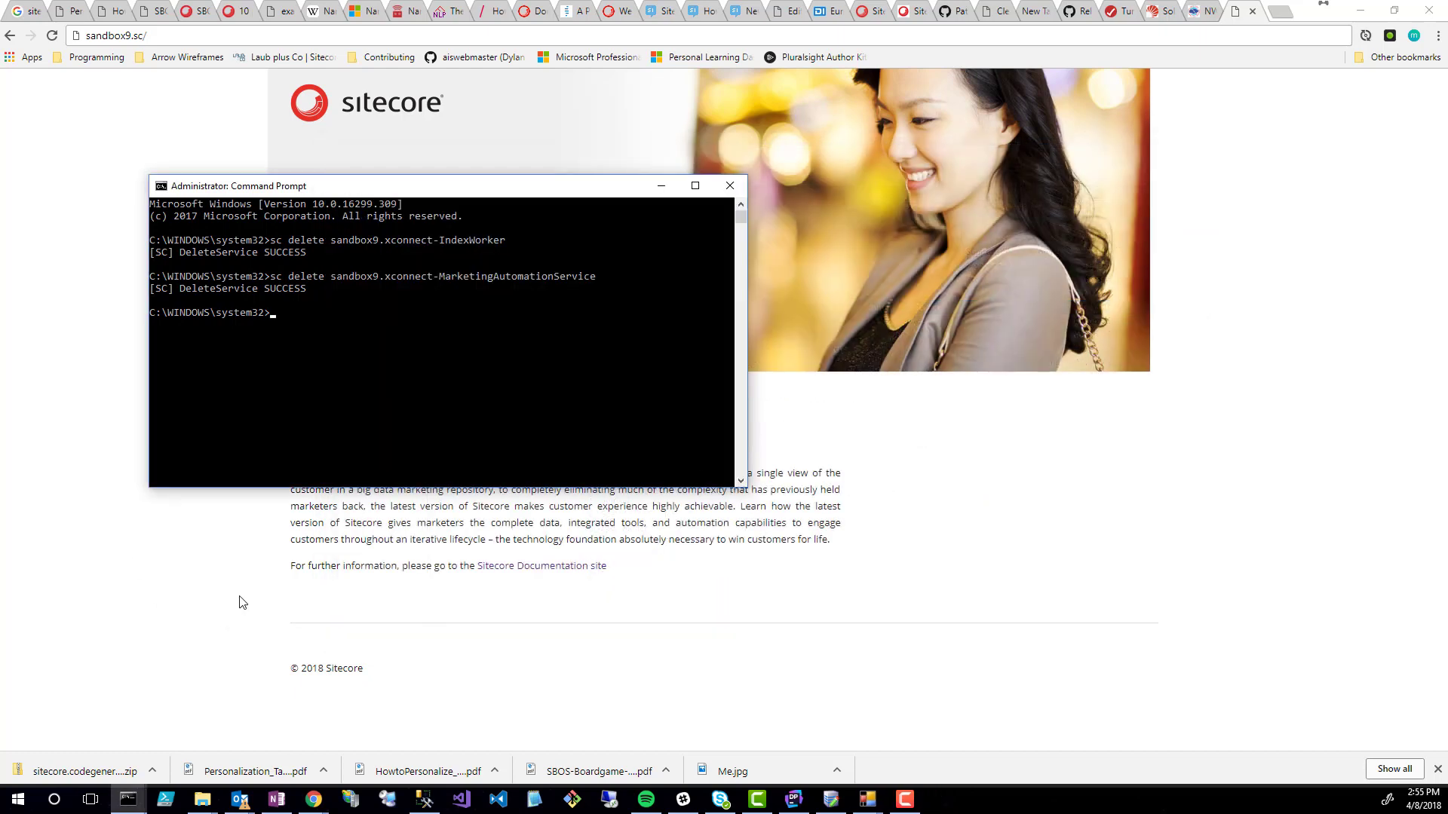
# Load the Solr admin dashboard at localhost:662/solr in Chrome
pyautogui.click(730, 187)
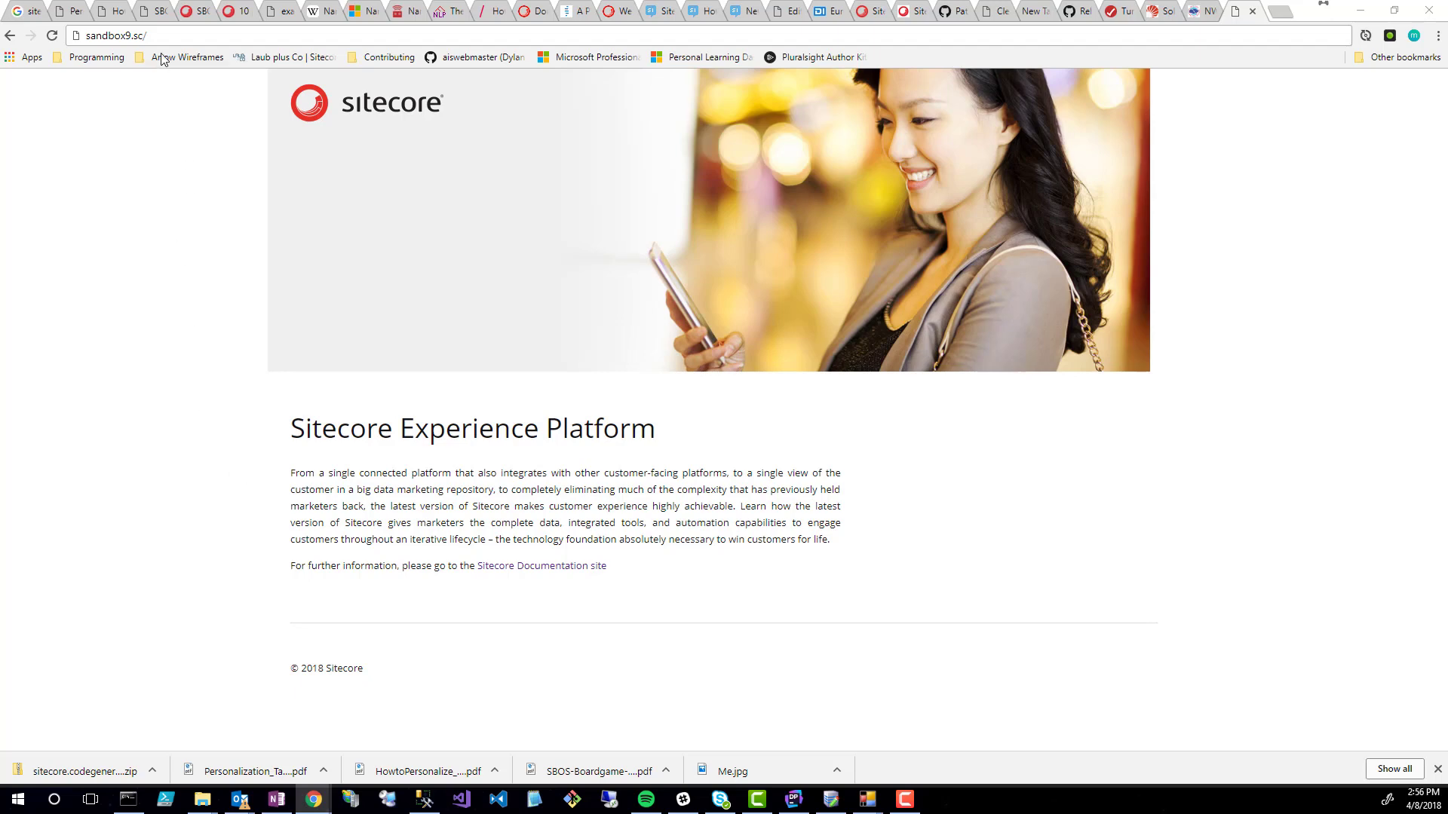
pyautogui.hotkey('ctrl', 'a')
pyautogui.write('https://')
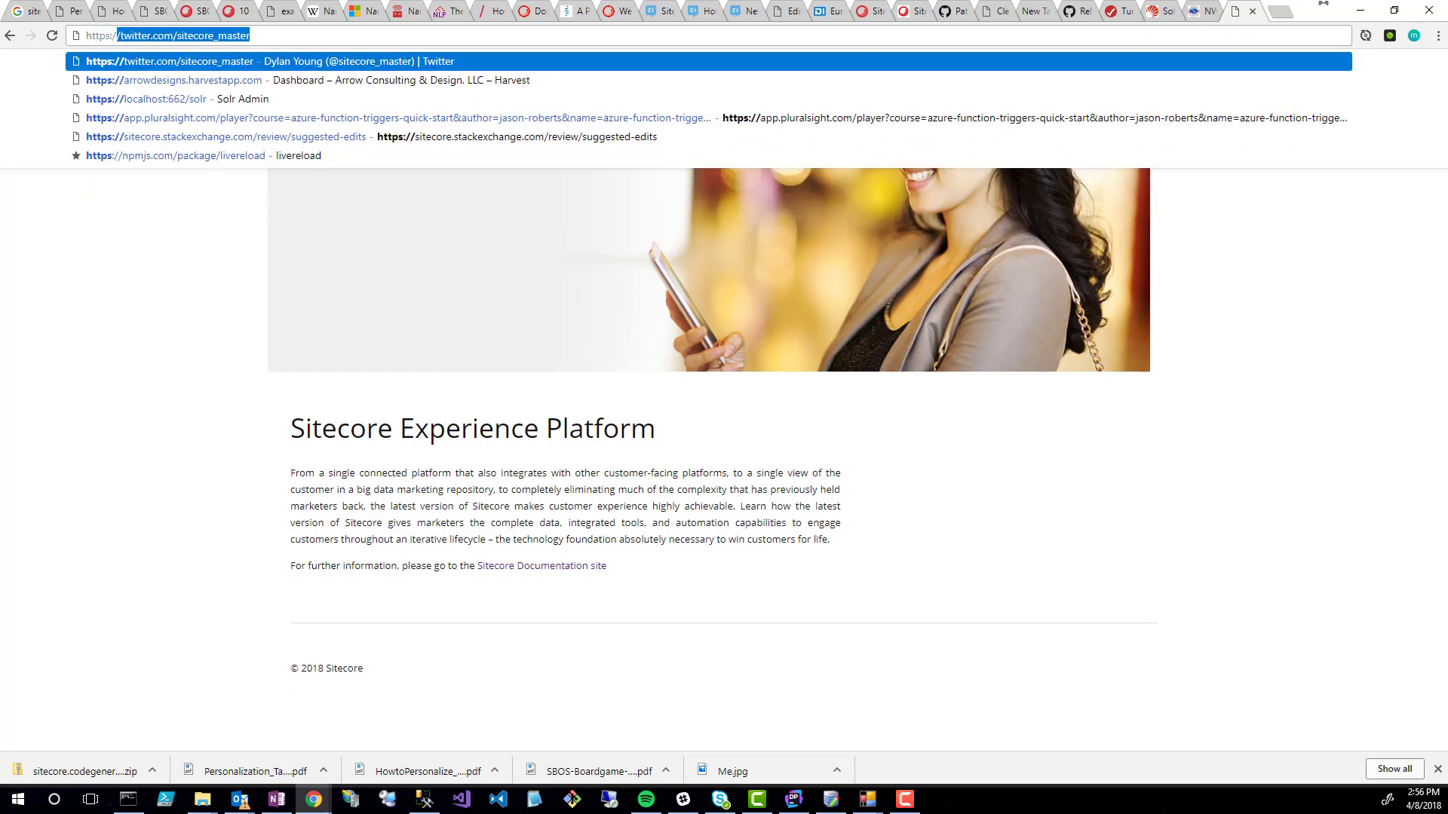
pyautogui.write('solu')
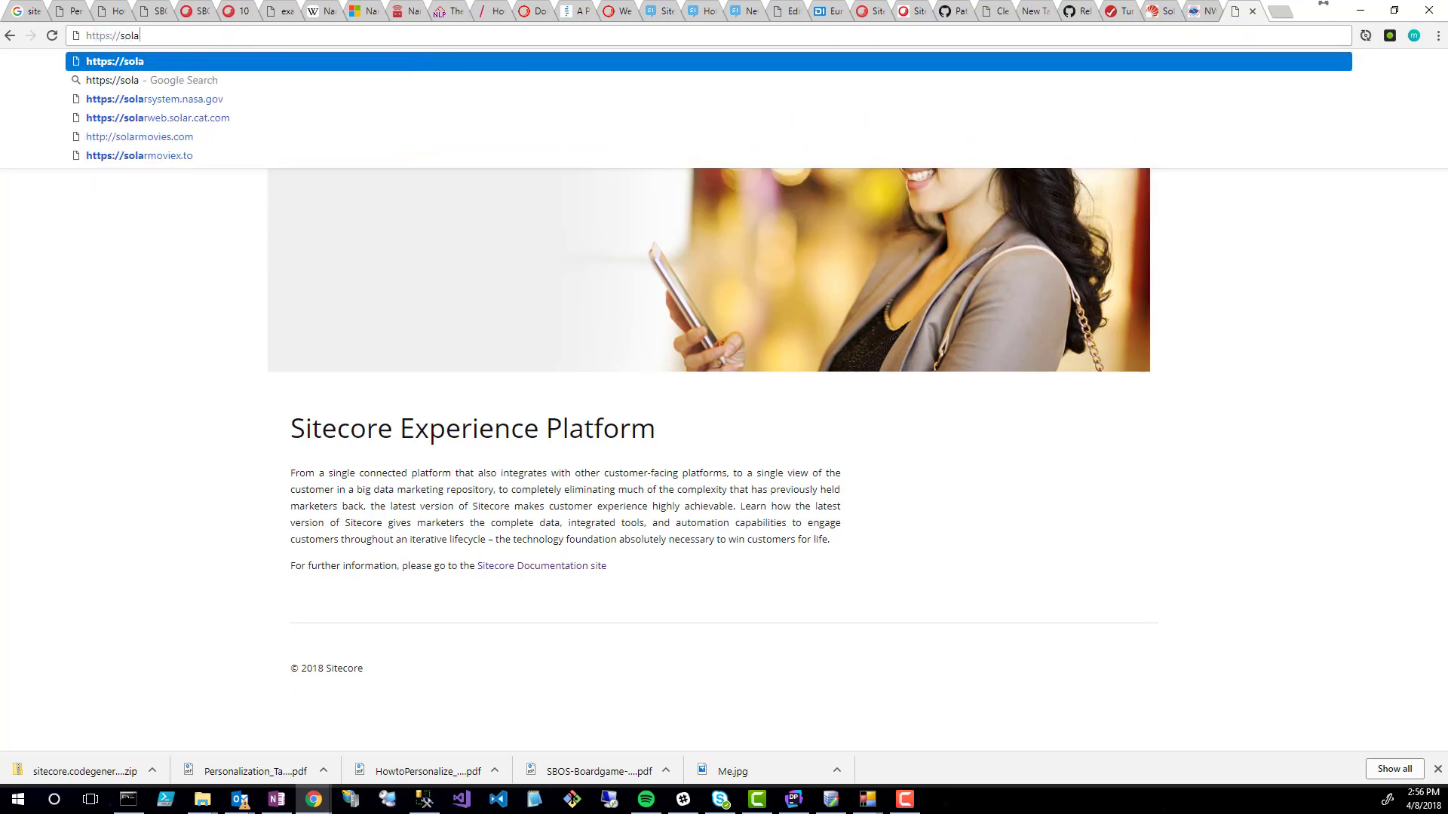
pyautogui.press('BackSpace')
pyautogui.press('BackSpace')
pyautogui.press('BackSpace')
pyautogui.press('BackSpace')
pyautogui.write('localh')
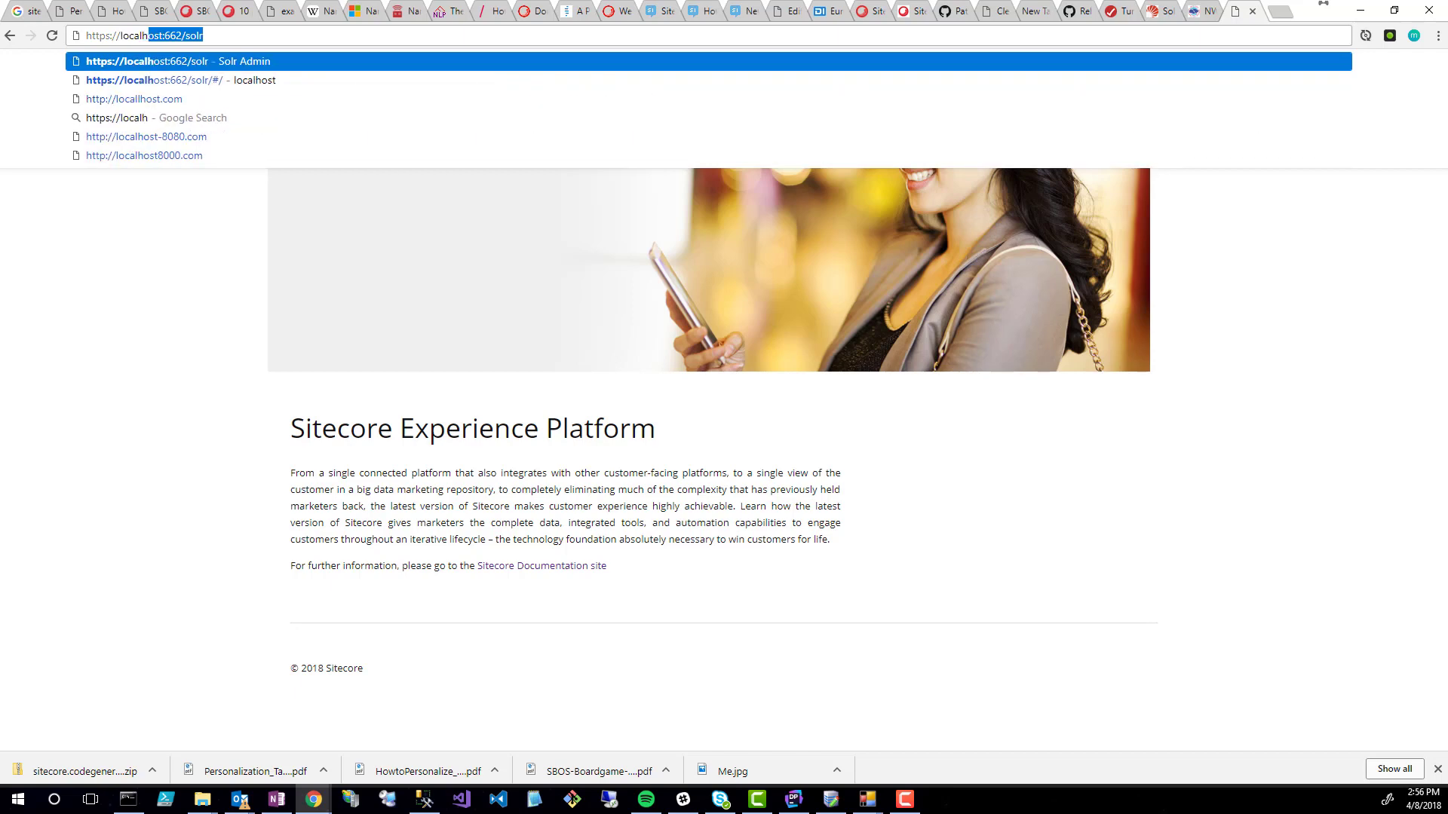
pyautogui.press('End')
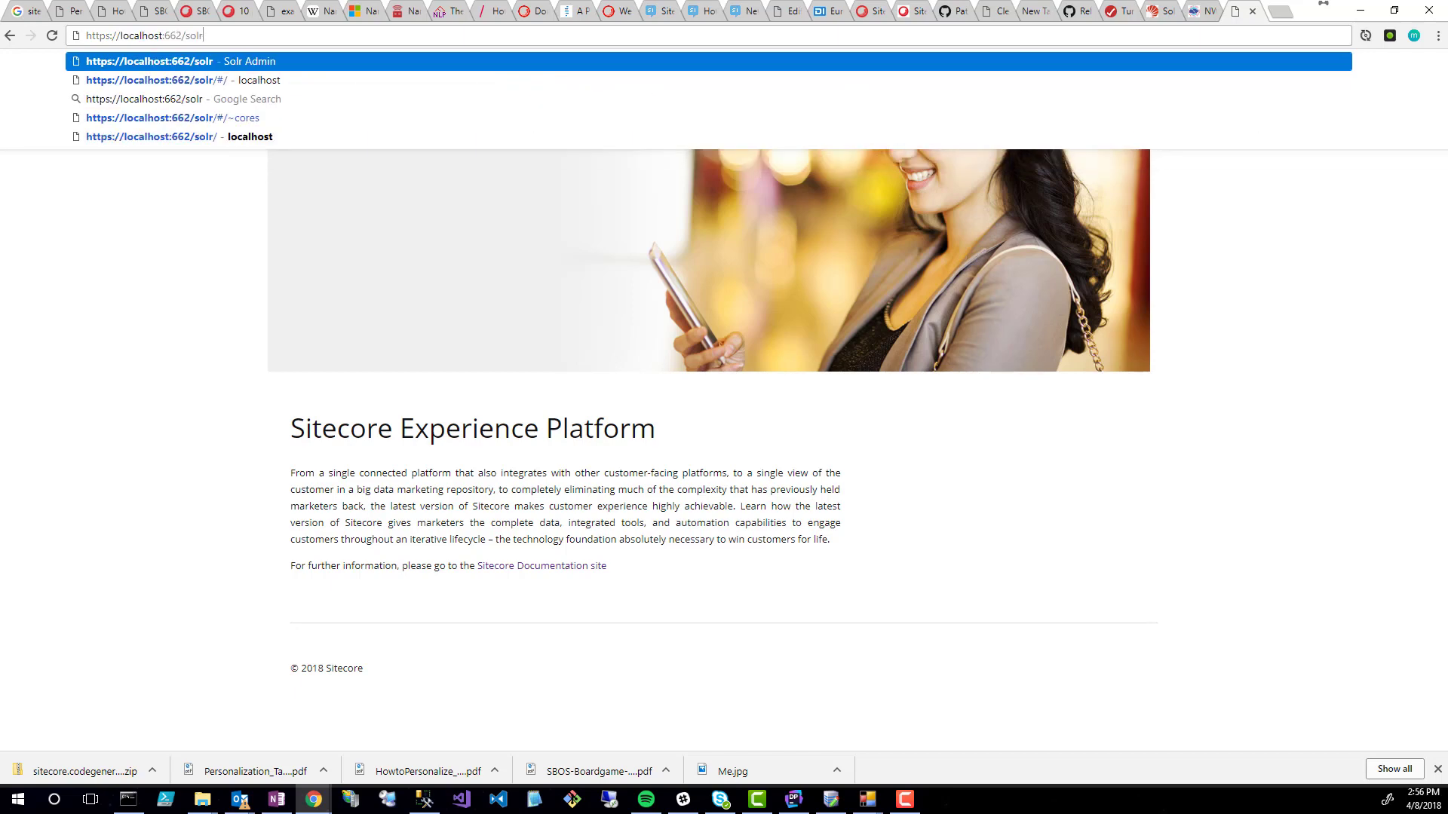
pyautogui.press('Return')
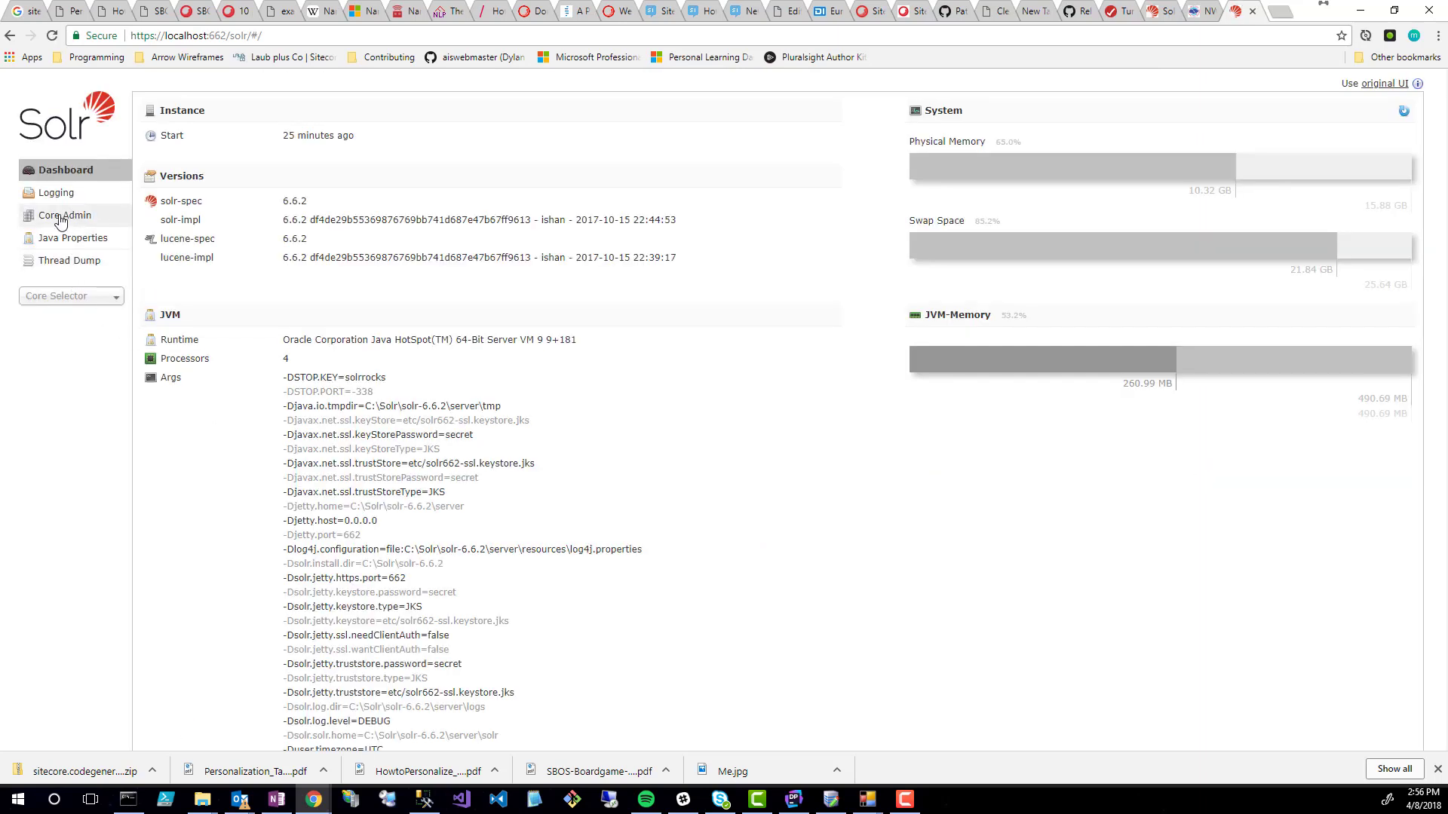
# In Core Admin, unload sandbox9_core_index, fxm_master_index, fxm_web_index and the marketing asset master core
pyautogui.click(50, 218)
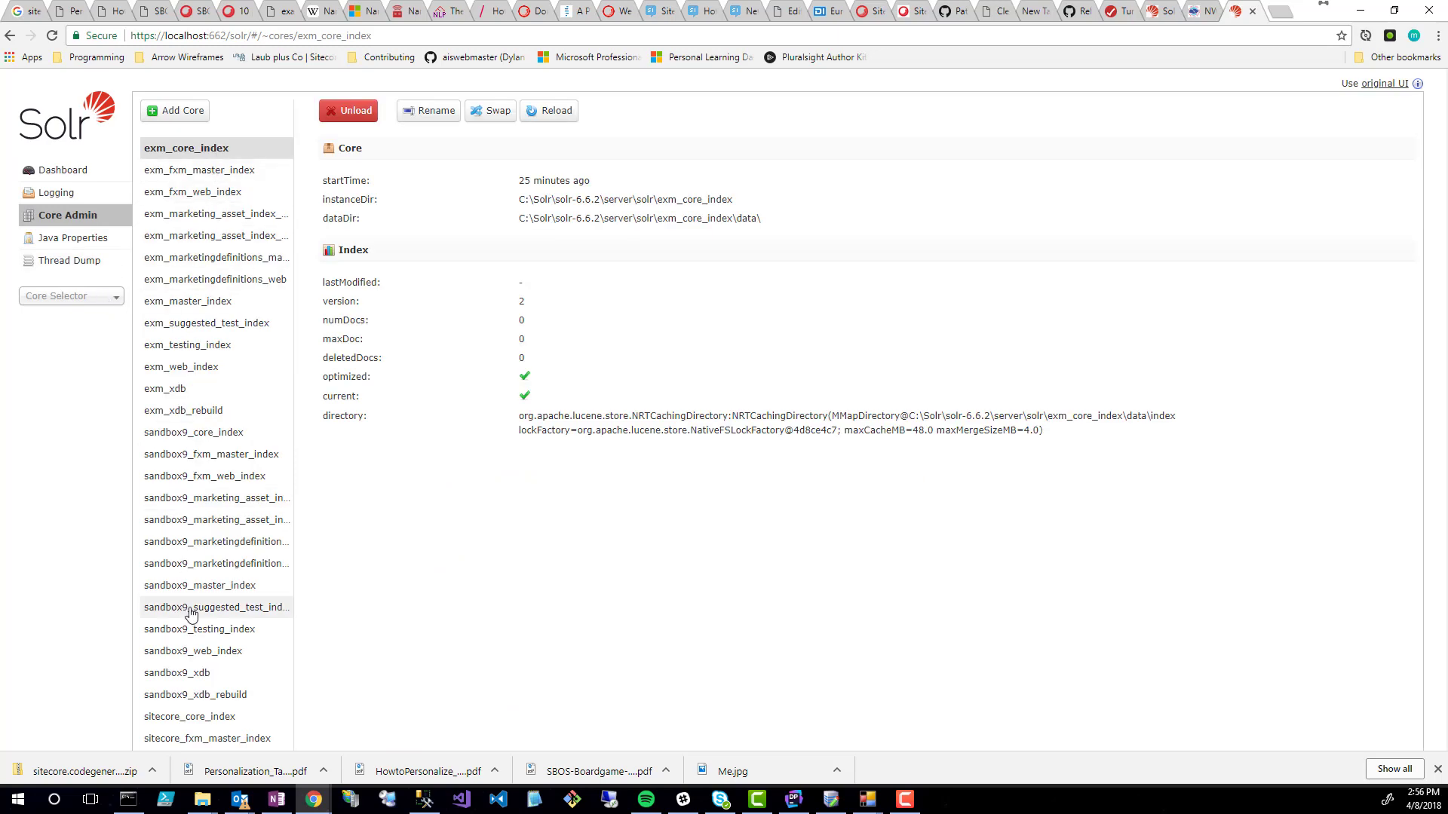
pyautogui.scroll(-2, 194, 608)
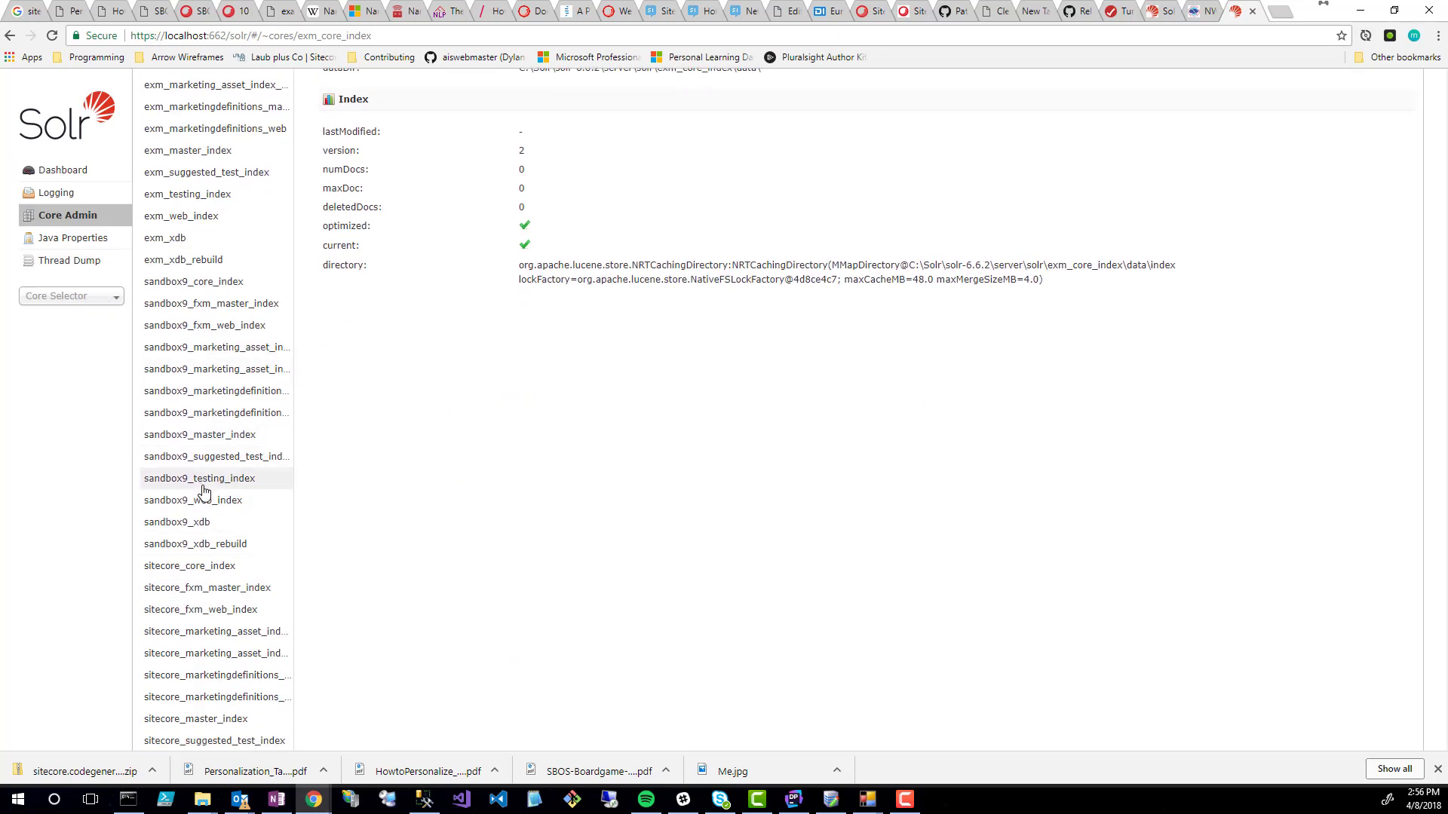
pyautogui.scroll(1, 204, 490)
pyautogui.click(190, 375)
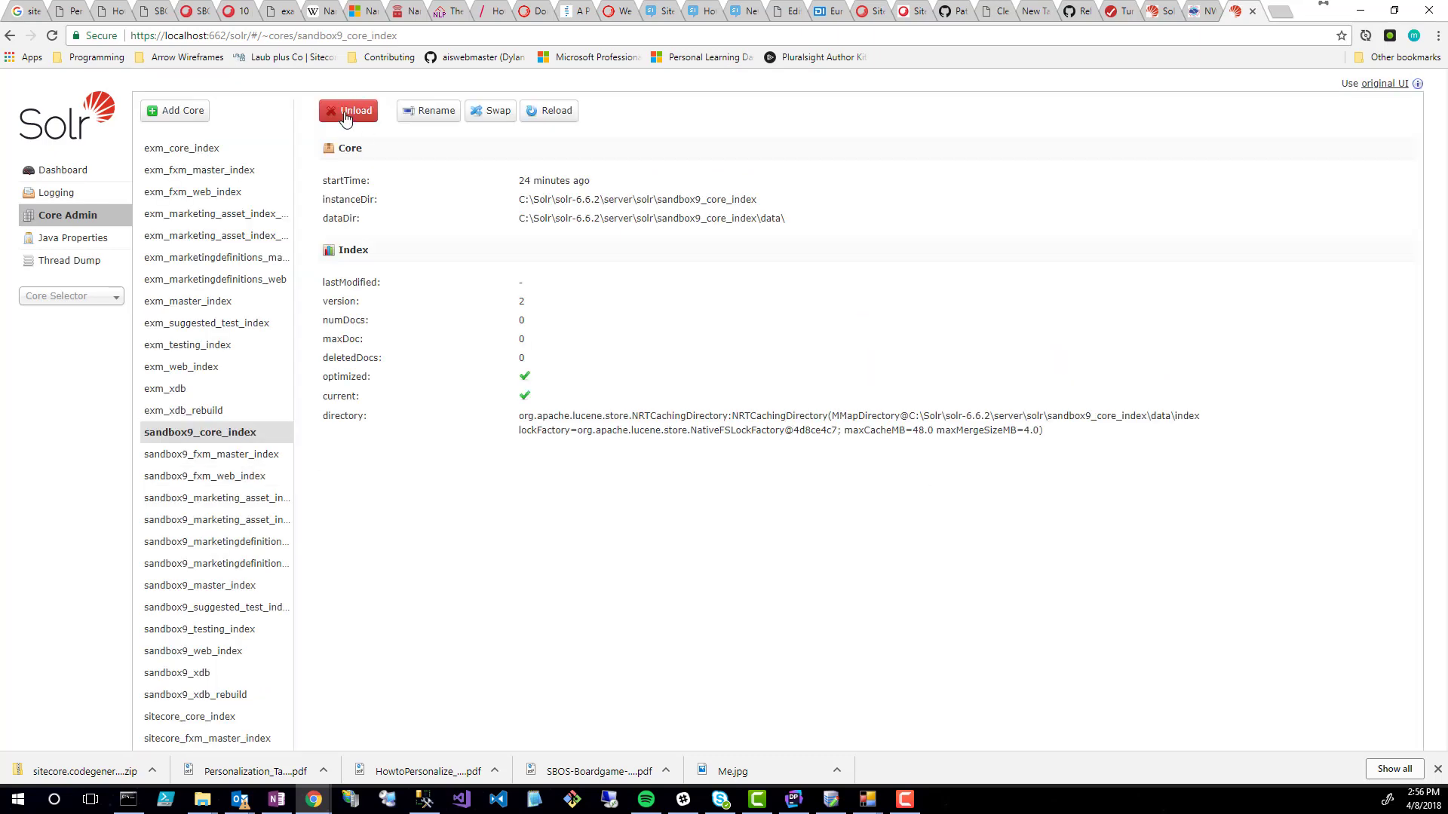
pyautogui.click(347, 118)
pyautogui.click(774, 116)
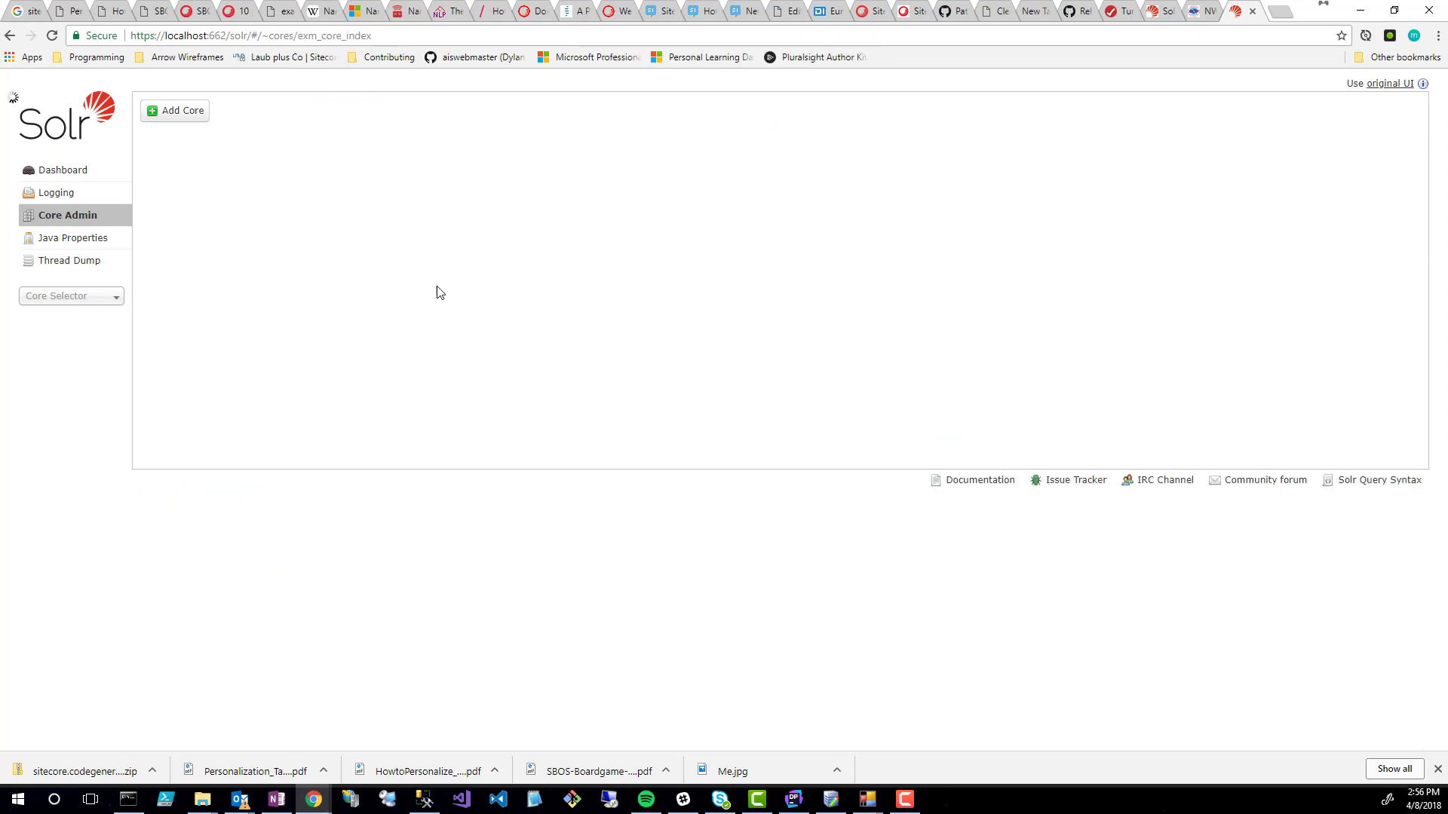
pyautogui.click(179, 432)
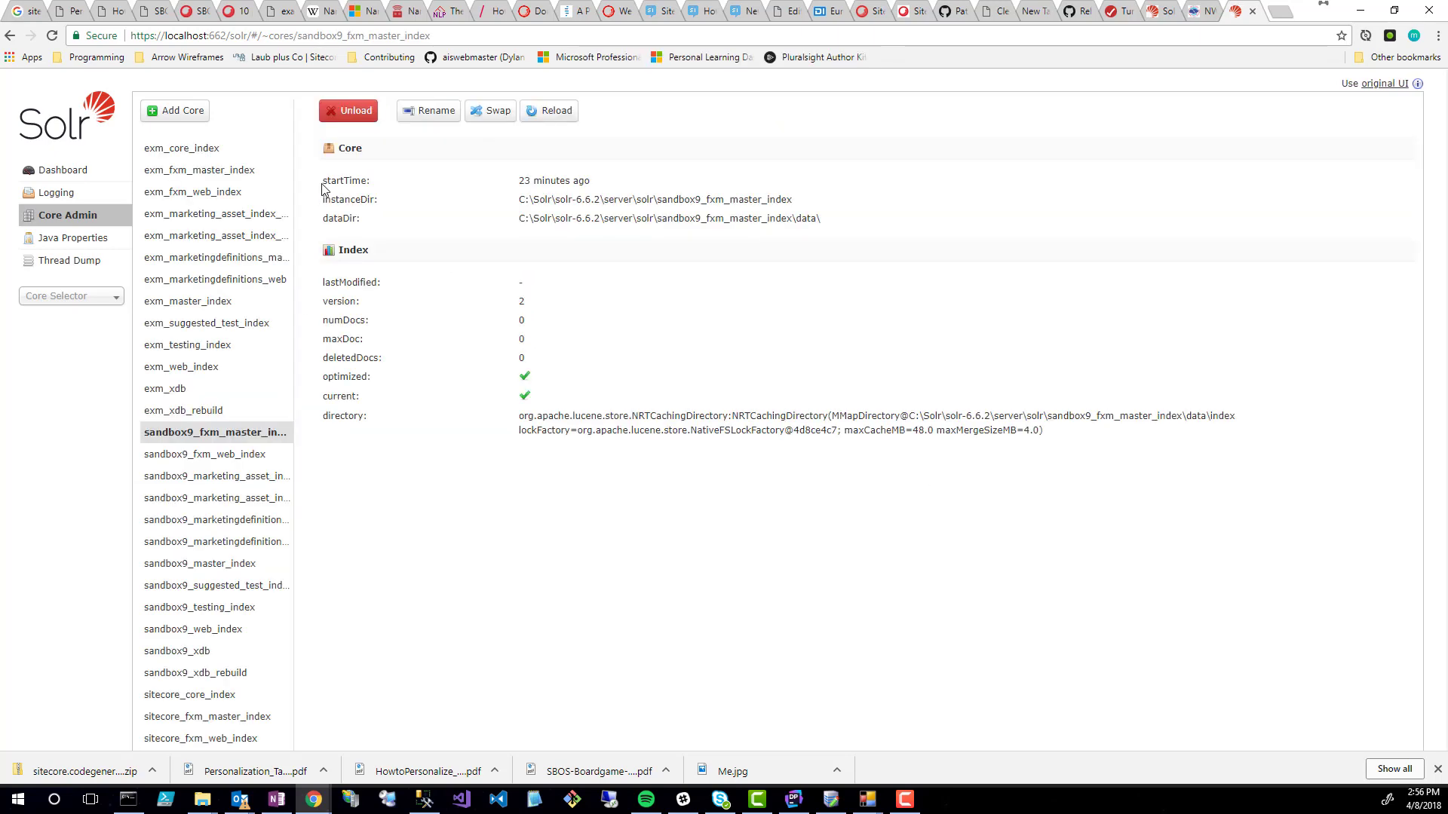
pyautogui.click(352, 118)
pyautogui.click(774, 118)
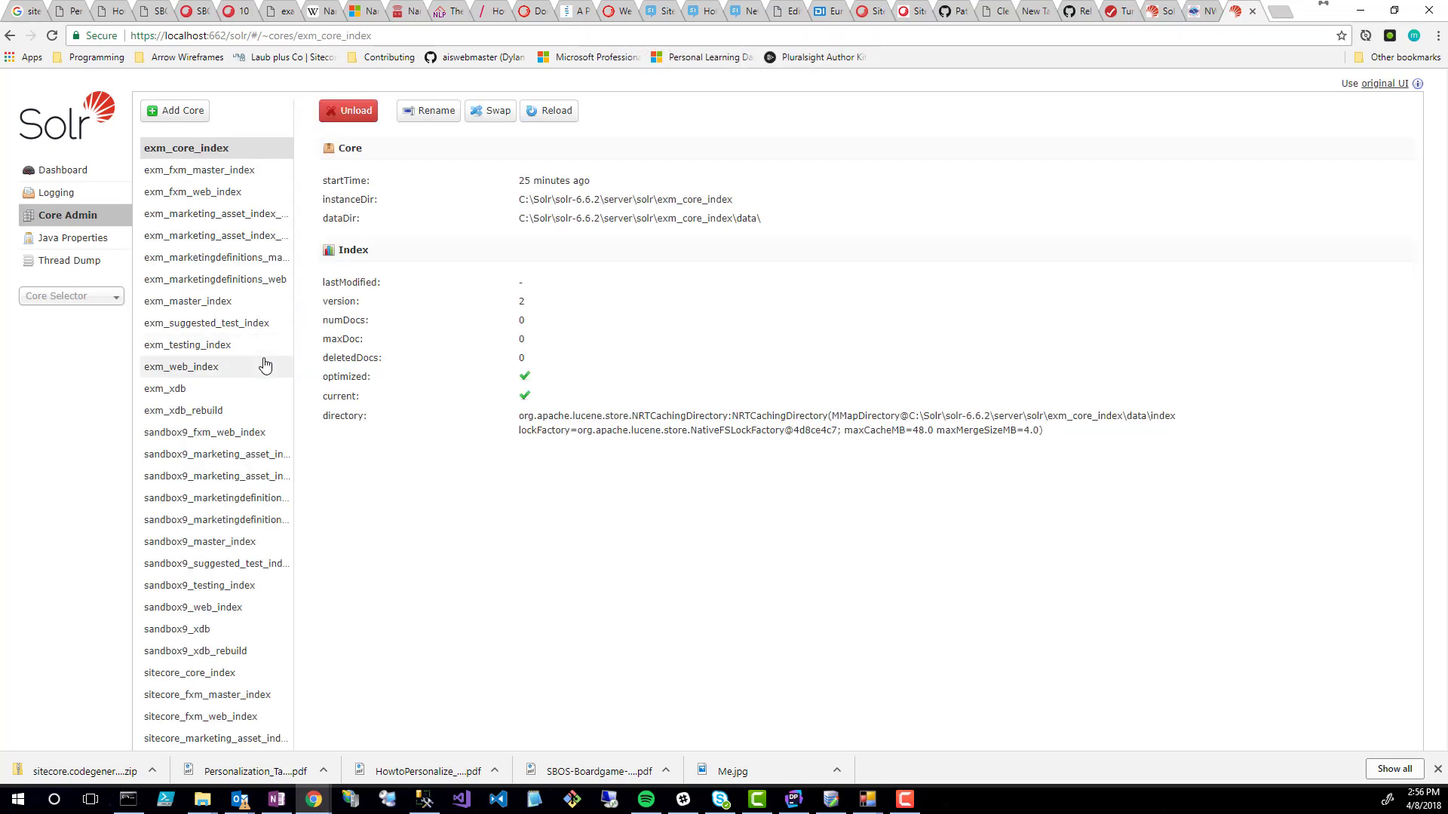
pyautogui.click(204, 432)
pyautogui.click(352, 108)
pyautogui.click(777, 115)
pyautogui.click(207, 437)
pyautogui.click(349, 114)
pyautogui.click(775, 128)
# Unload sandbox9 marketing_asset_index_web, marketingdefinitions master and web, master_index and suggested_test_index cores
pyautogui.click(207, 436)
pyautogui.click(358, 112)
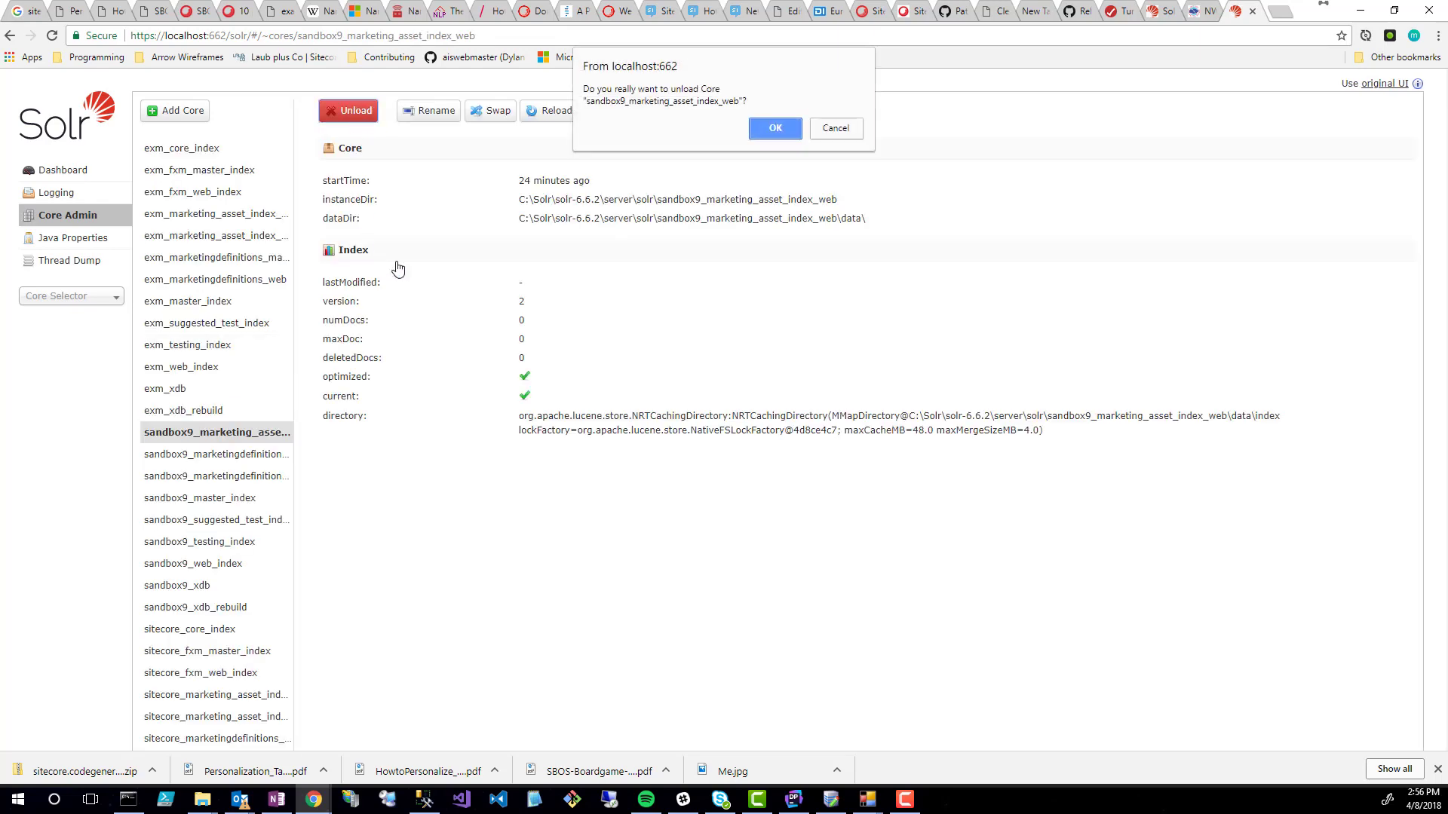
pyautogui.click(776, 128)
pyautogui.click(202, 436)
pyautogui.click(352, 113)
pyautogui.click(775, 128)
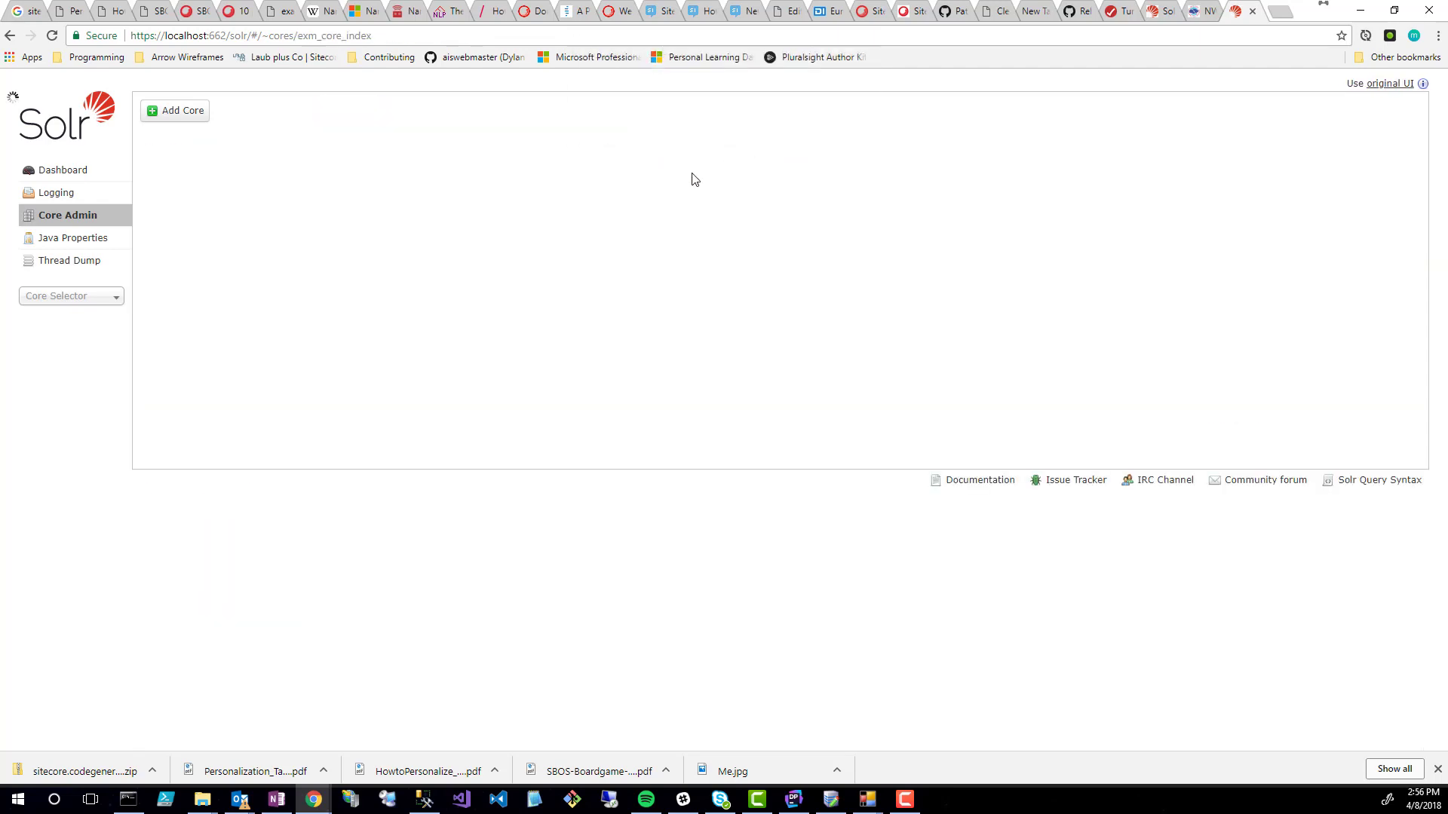
pyautogui.click(192, 436)
pyautogui.click(364, 109)
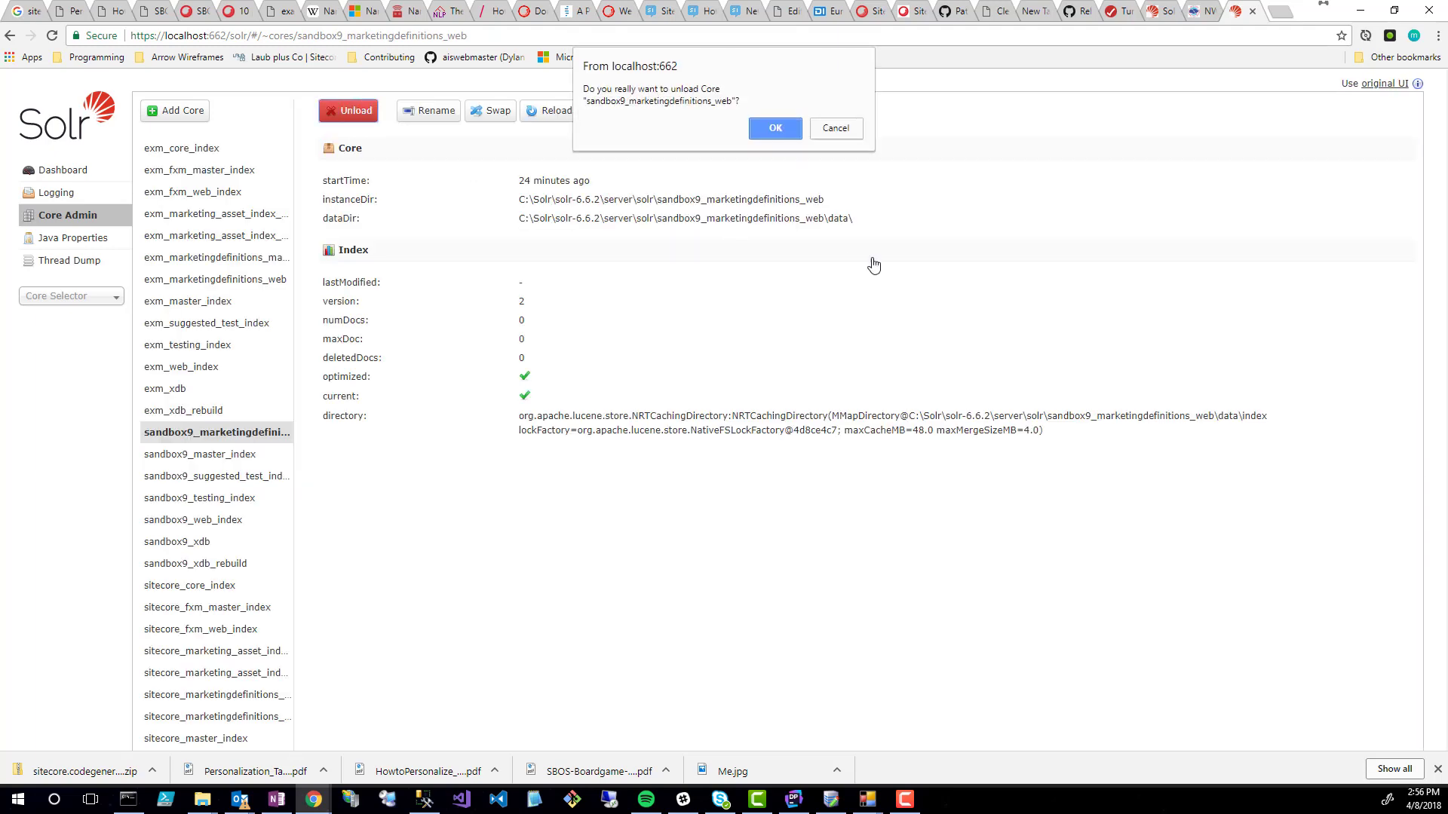
pyautogui.click(775, 129)
pyautogui.click(194, 436)
pyautogui.click(357, 120)
pyautogui.click(772, 120)
pyautogui.click(212, 432)
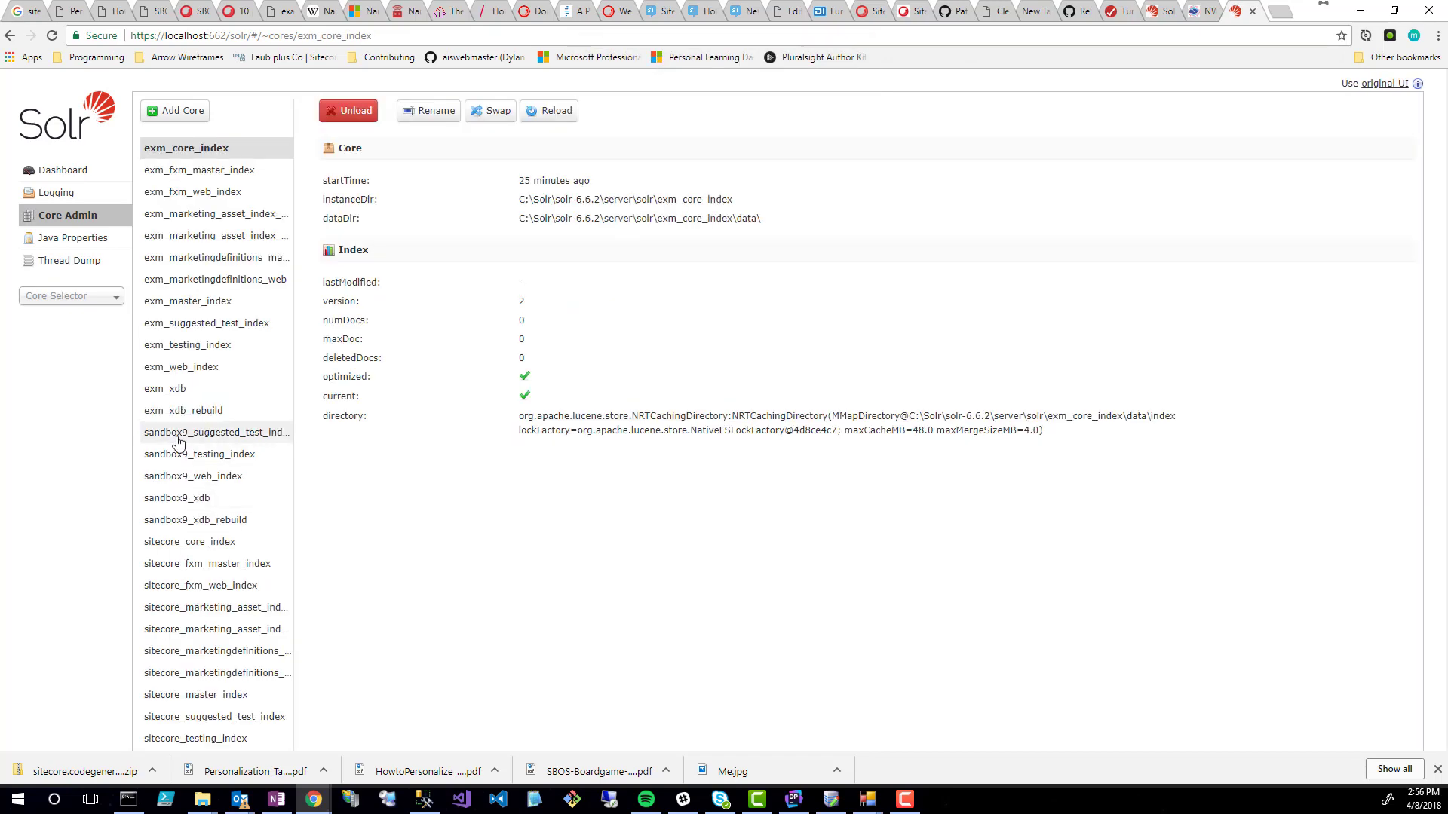
pyautogui.click(355, 121)
pyautogui.click(772, 120)
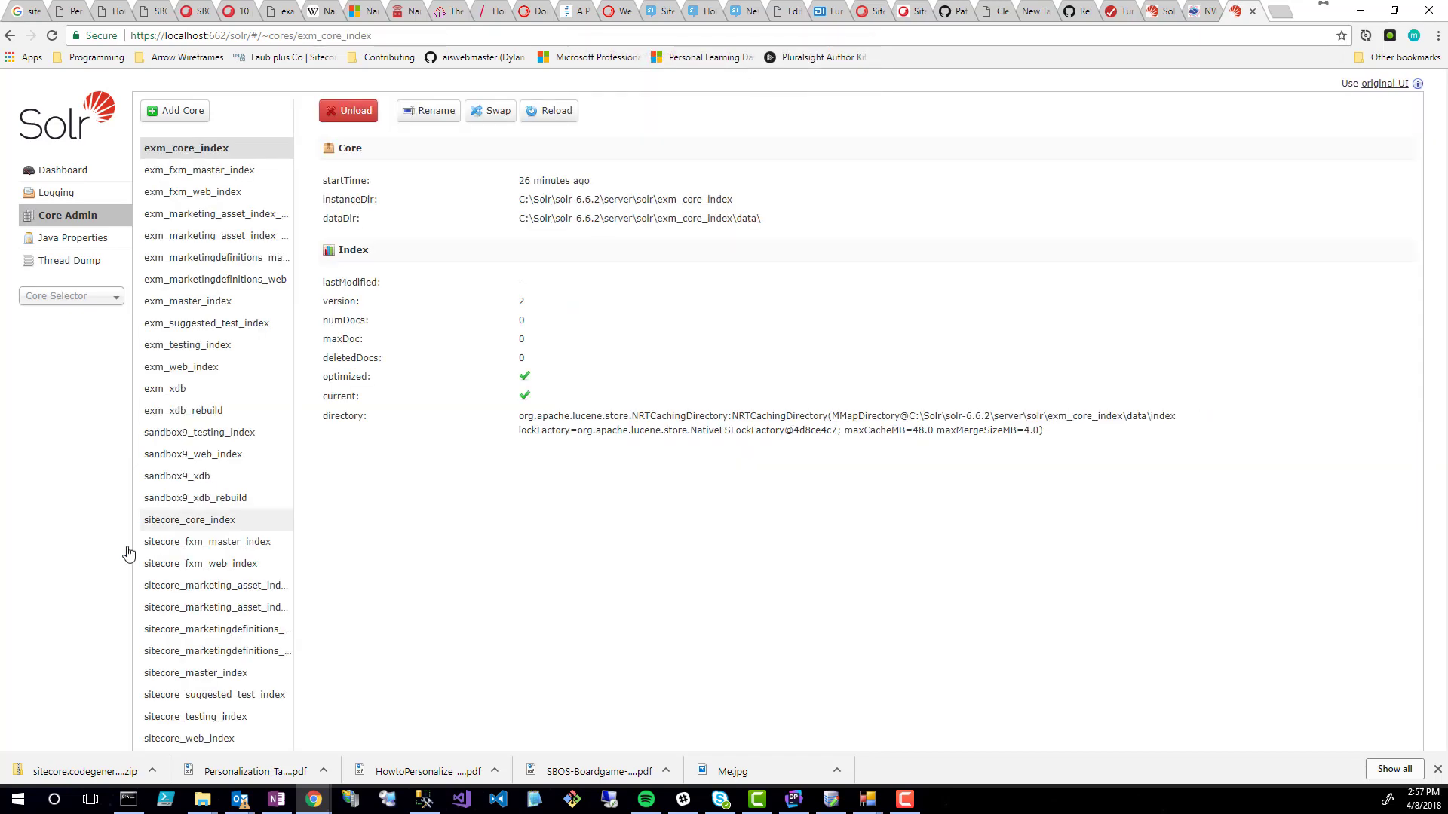
# Unload the sandbox9_testing_index, web_index, xdb and xdb_rebuild cores
pyautogui.click(207, 432)
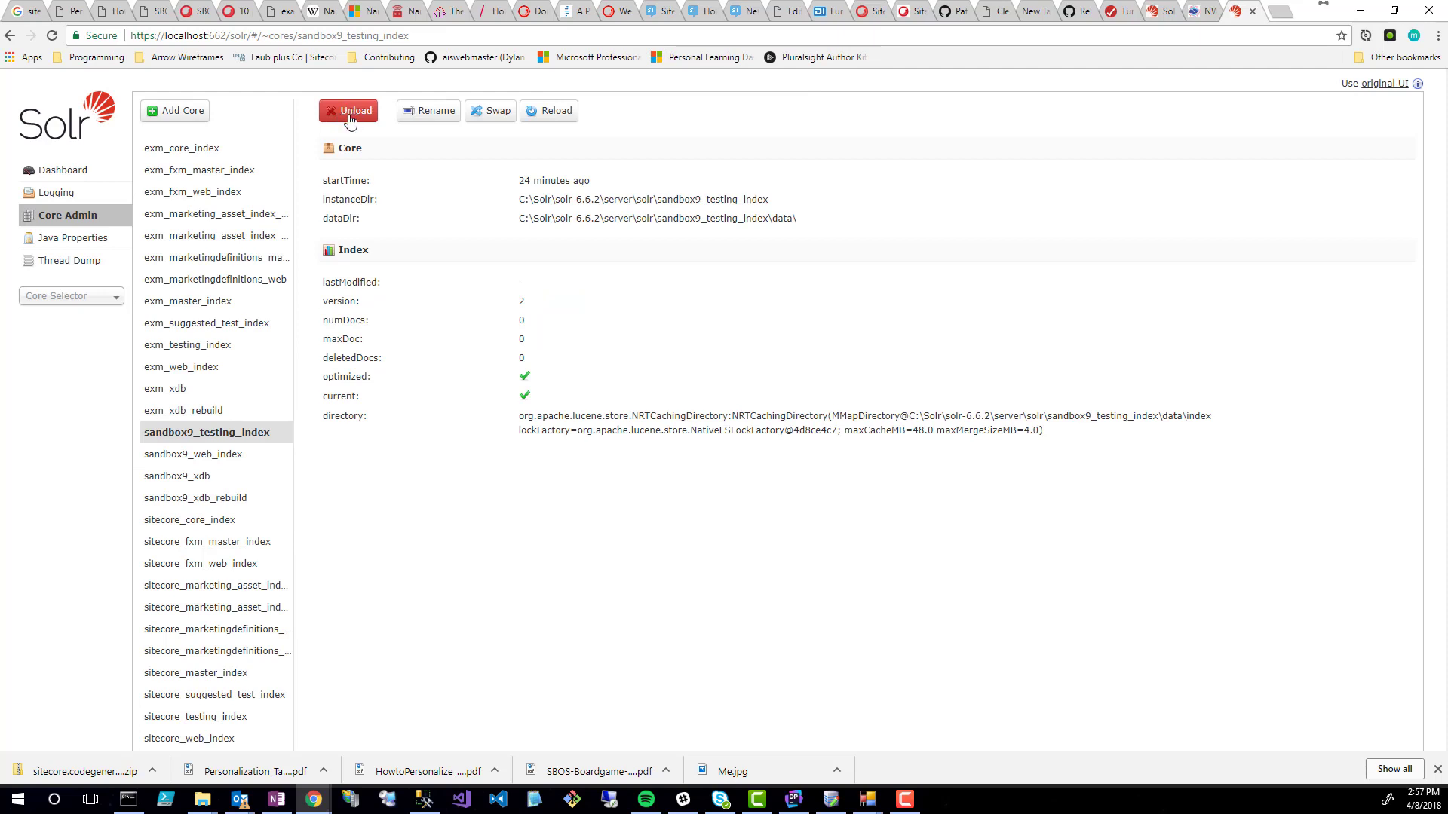
pyautogui.click(351, 121)
pyautogui.click(775, 116)
pyautogui.click(167, 432)
pyautogui.click(349, 115)
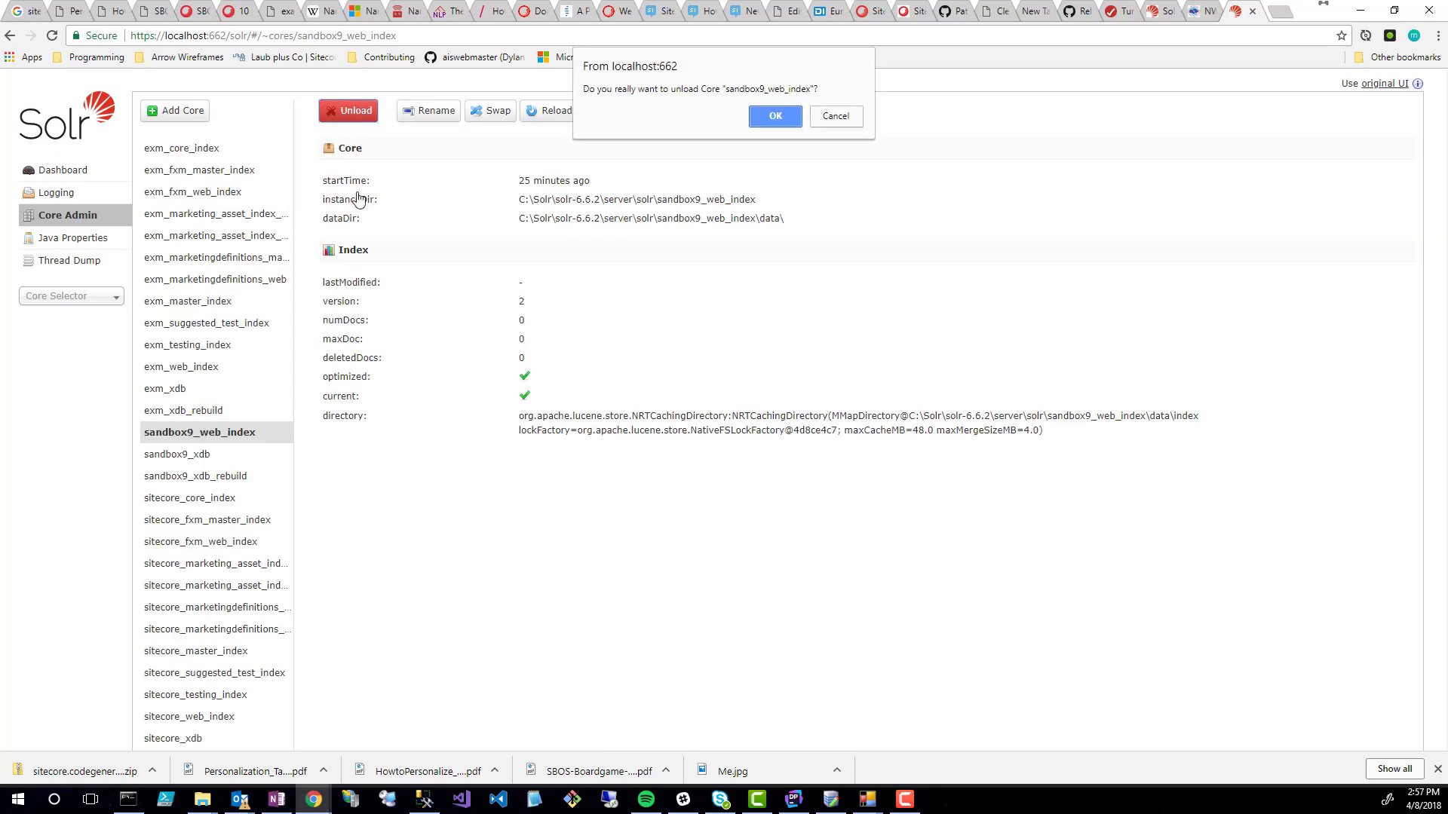
pyautogui.click(769, 117)
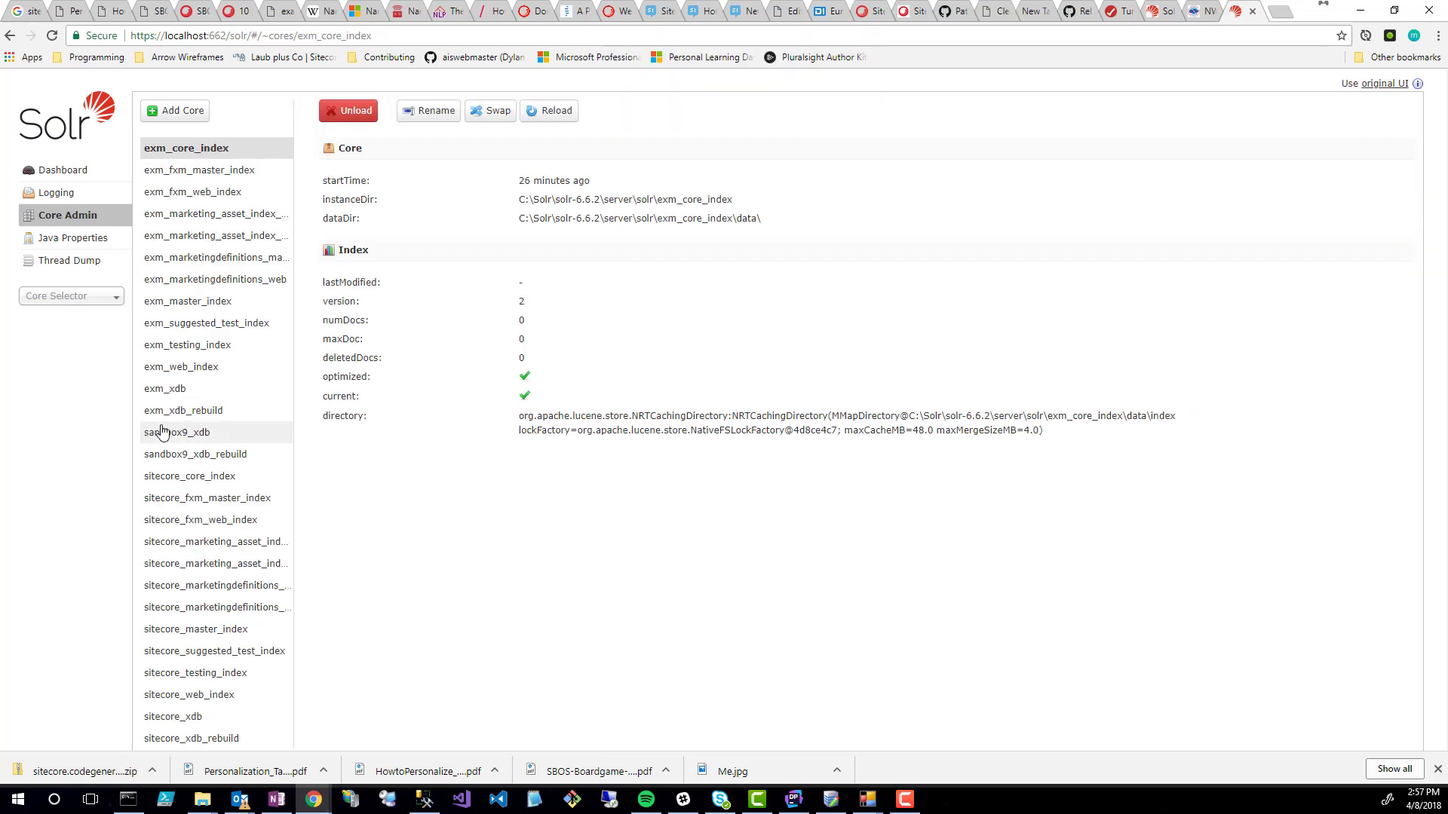
pyautogui.click(177, 432)
pyautogui.click(346, 117)
pyautogui.click(776, 117)
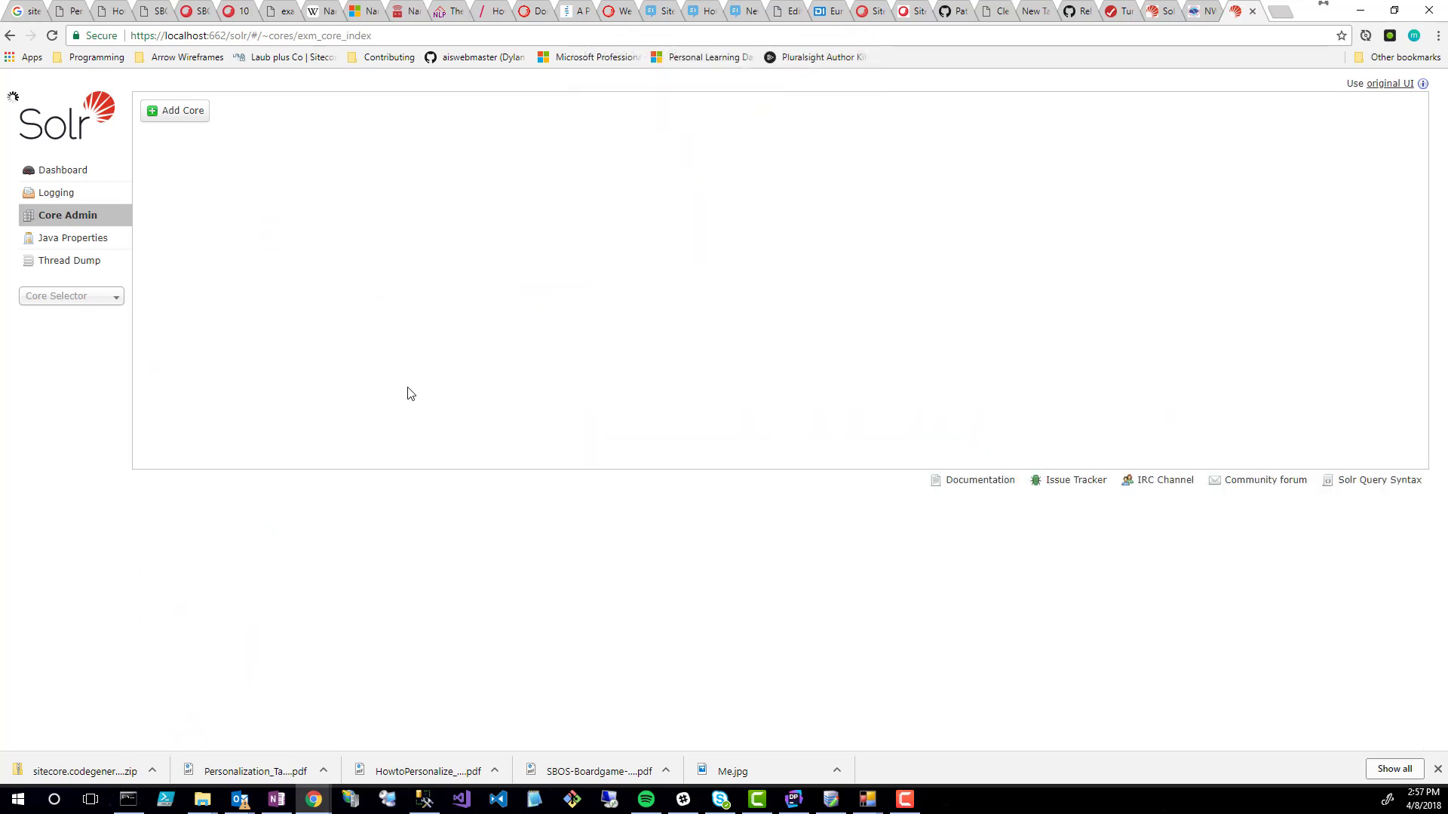
pyautogui.click(354, 111)
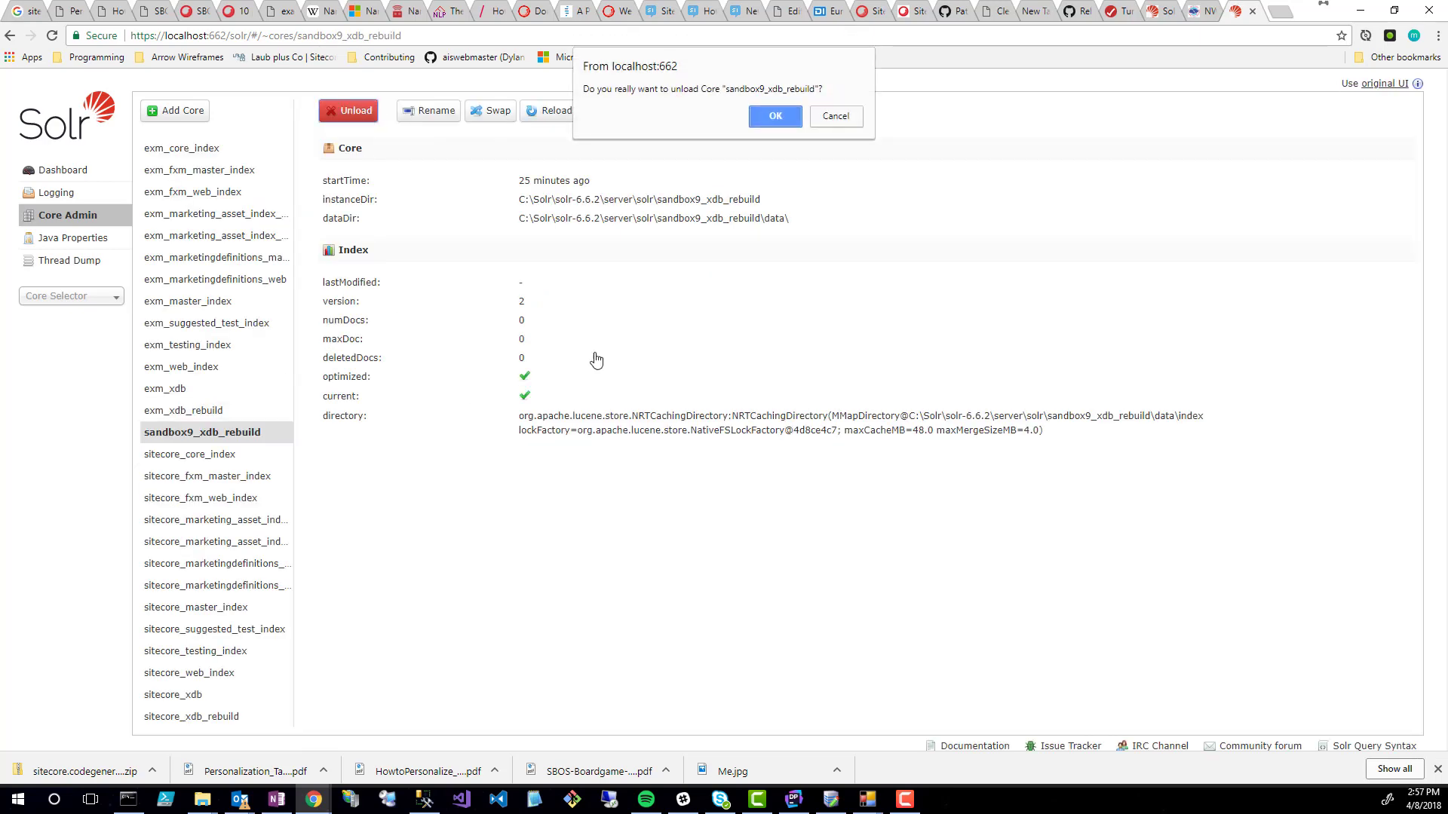
pyautogui.click(776, 117)
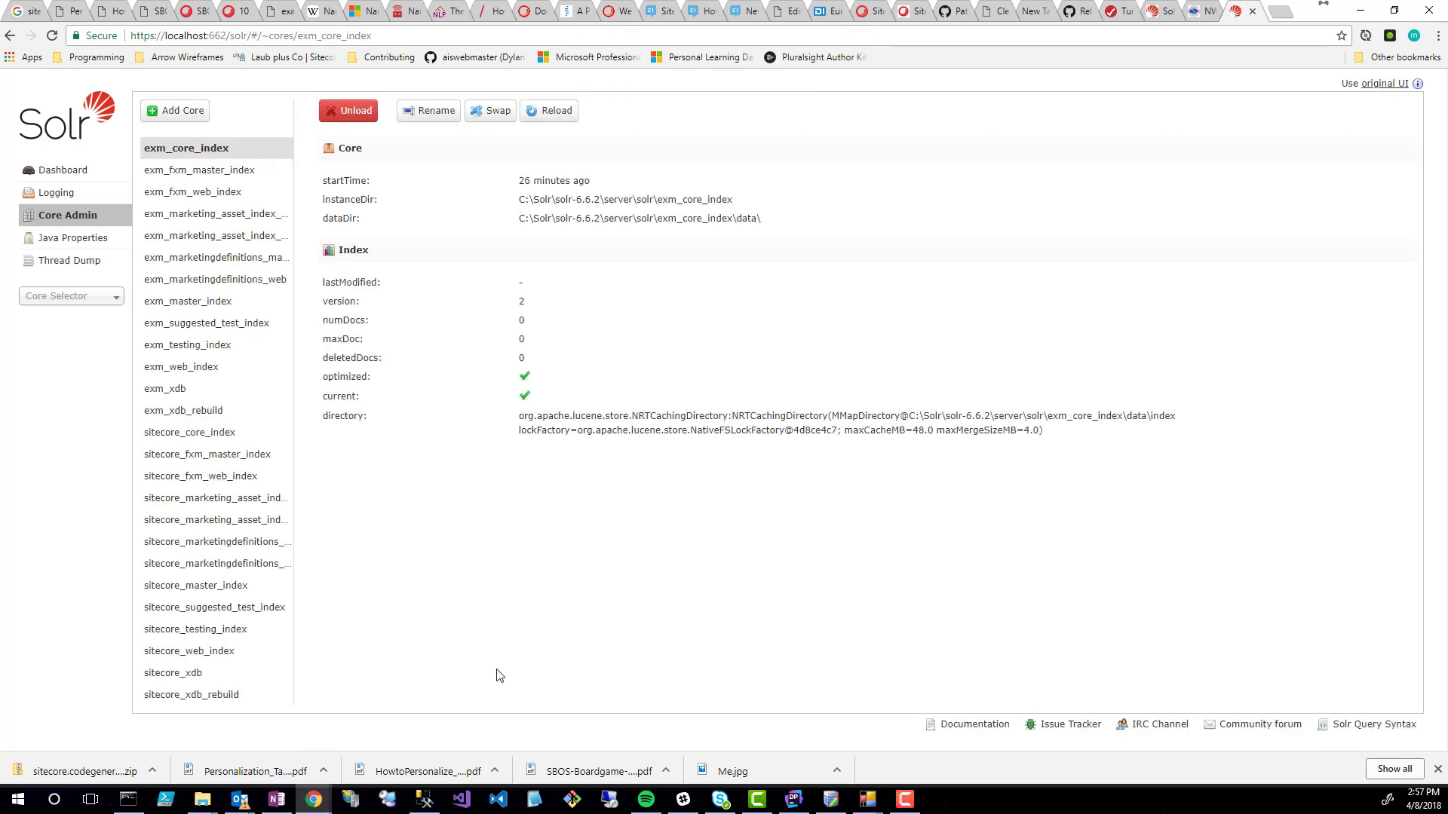
# Browse File Explorer to C:\Solr\solr-6.6.2\server\solr
pyautogui.moveTo(203, 797)
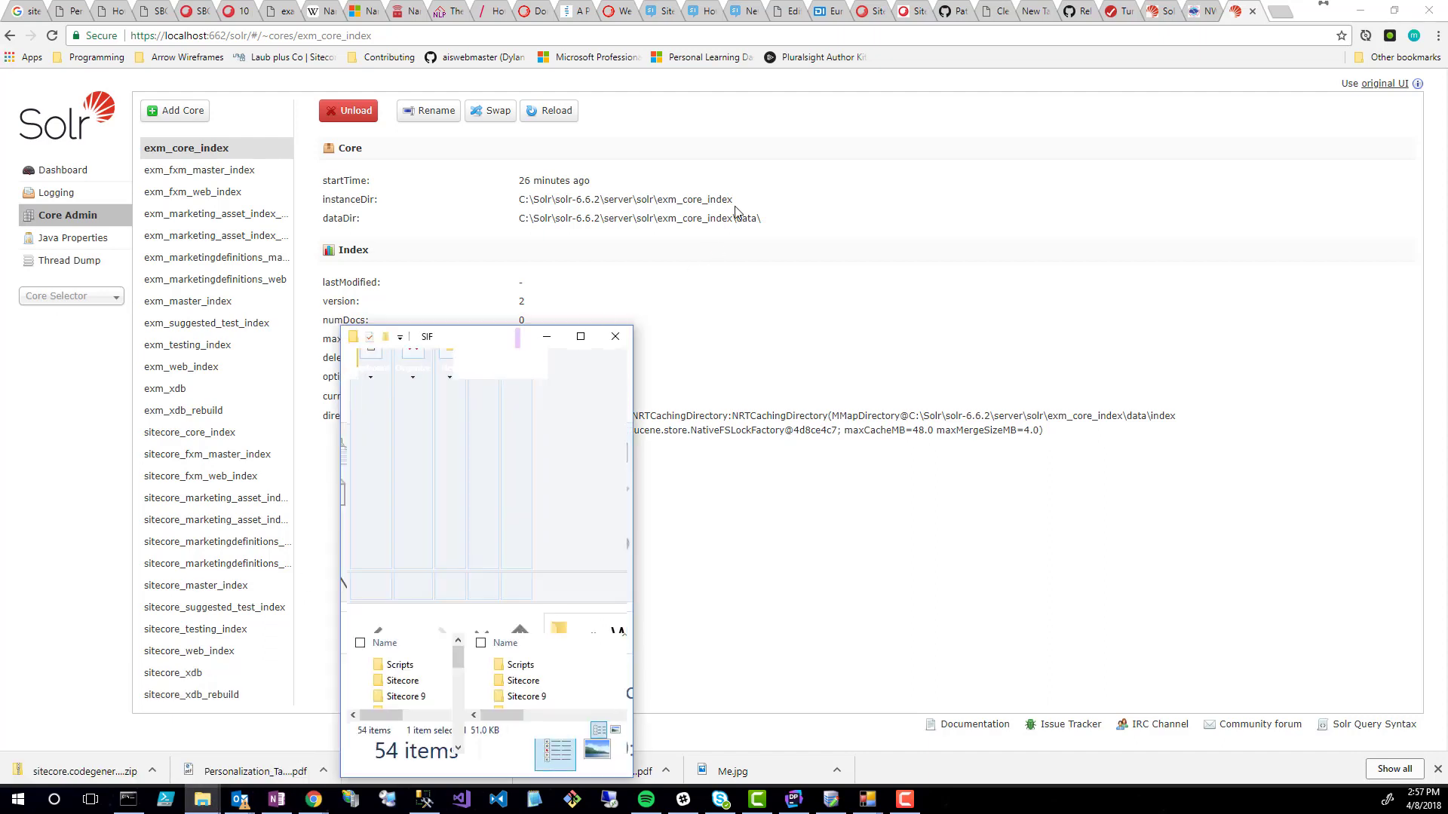
pyautogui.click(743, 172)
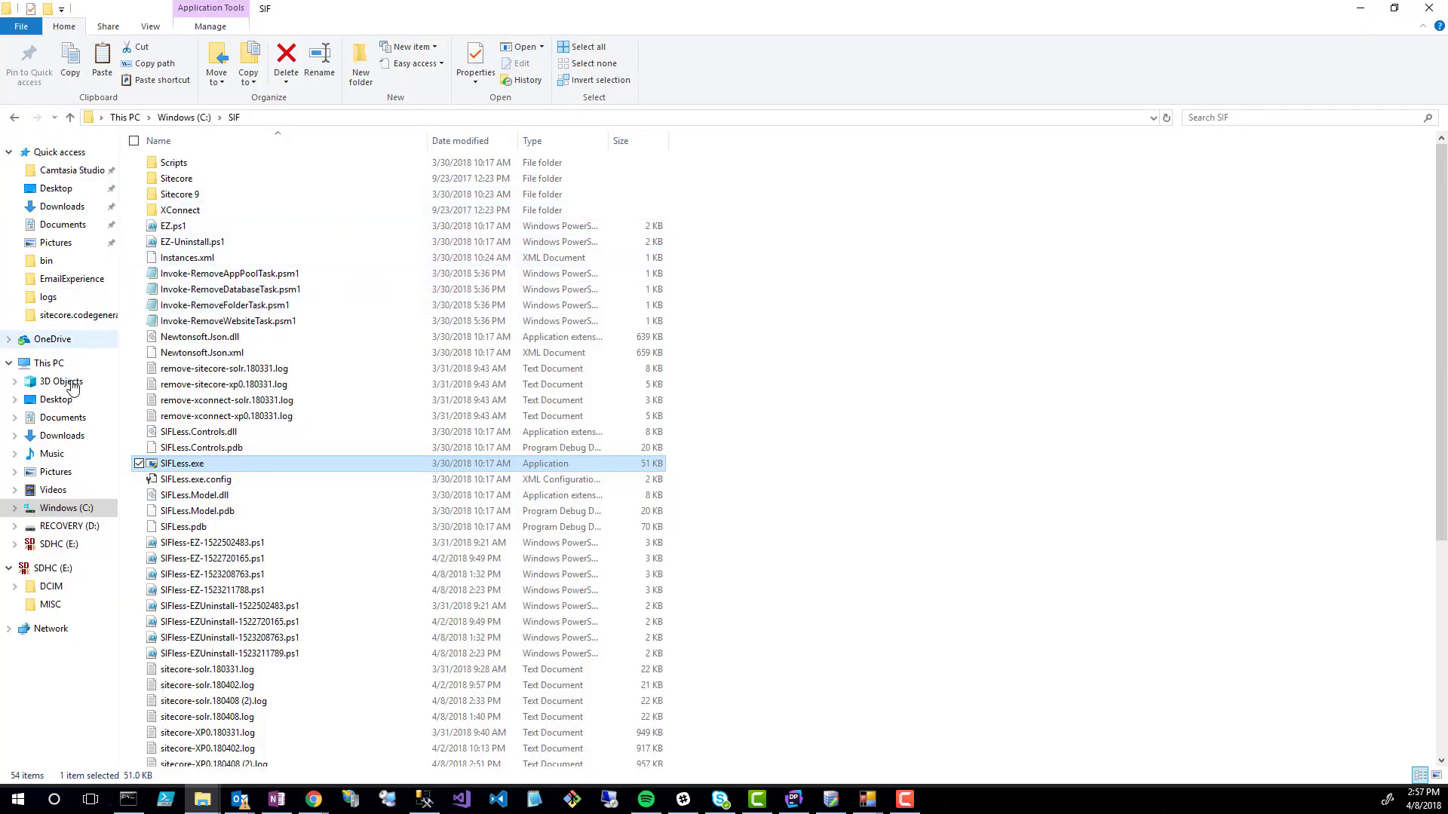
pyautogui.click(64, 509)
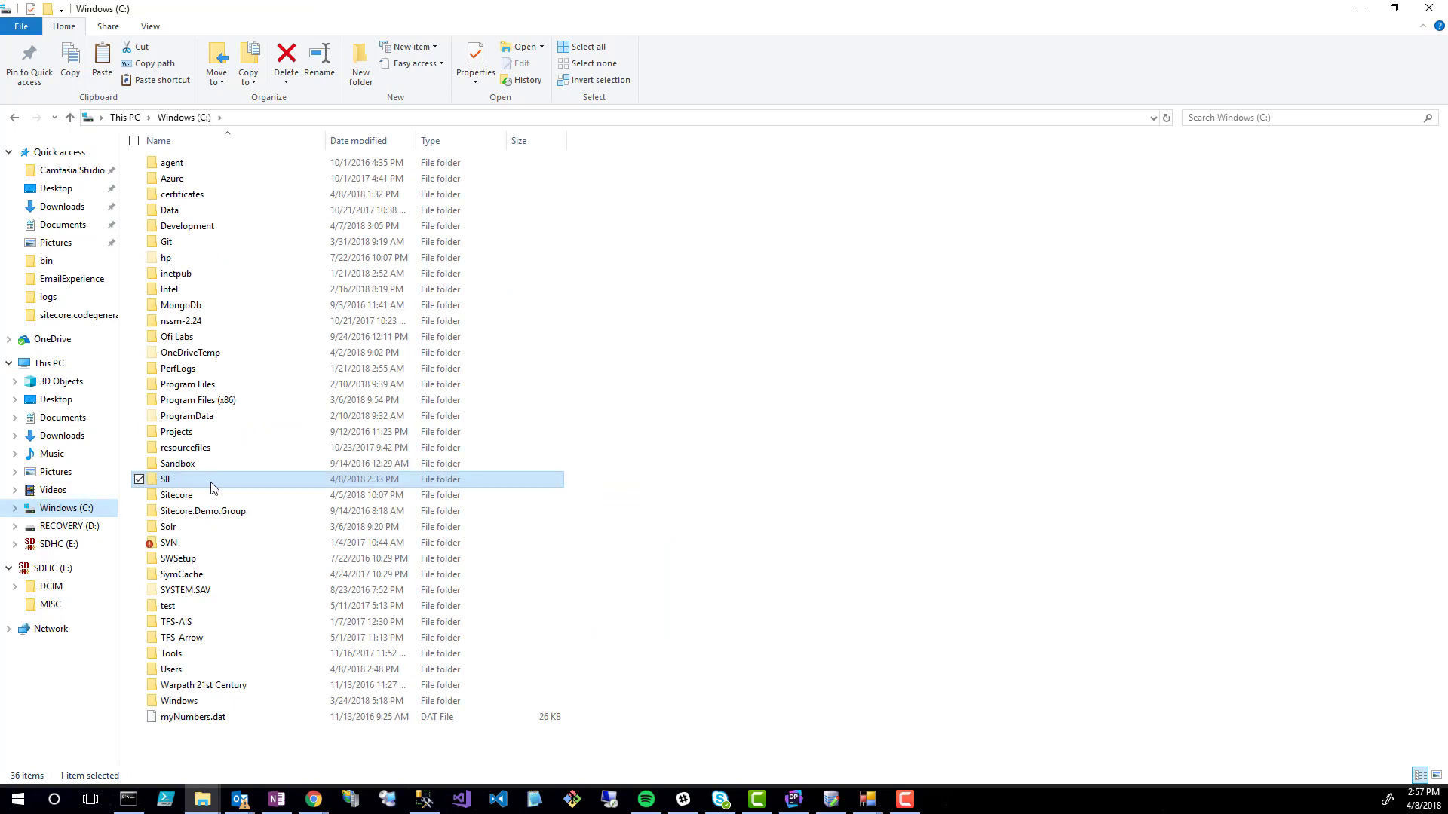
pyautogui.doubleClick(166, 528)
pyautogui.click(189, 165)
pyautogui.doubleClick(188, 164)
pyautogui.click(174, 261)
pyautogui.doubleClick(175, 261)
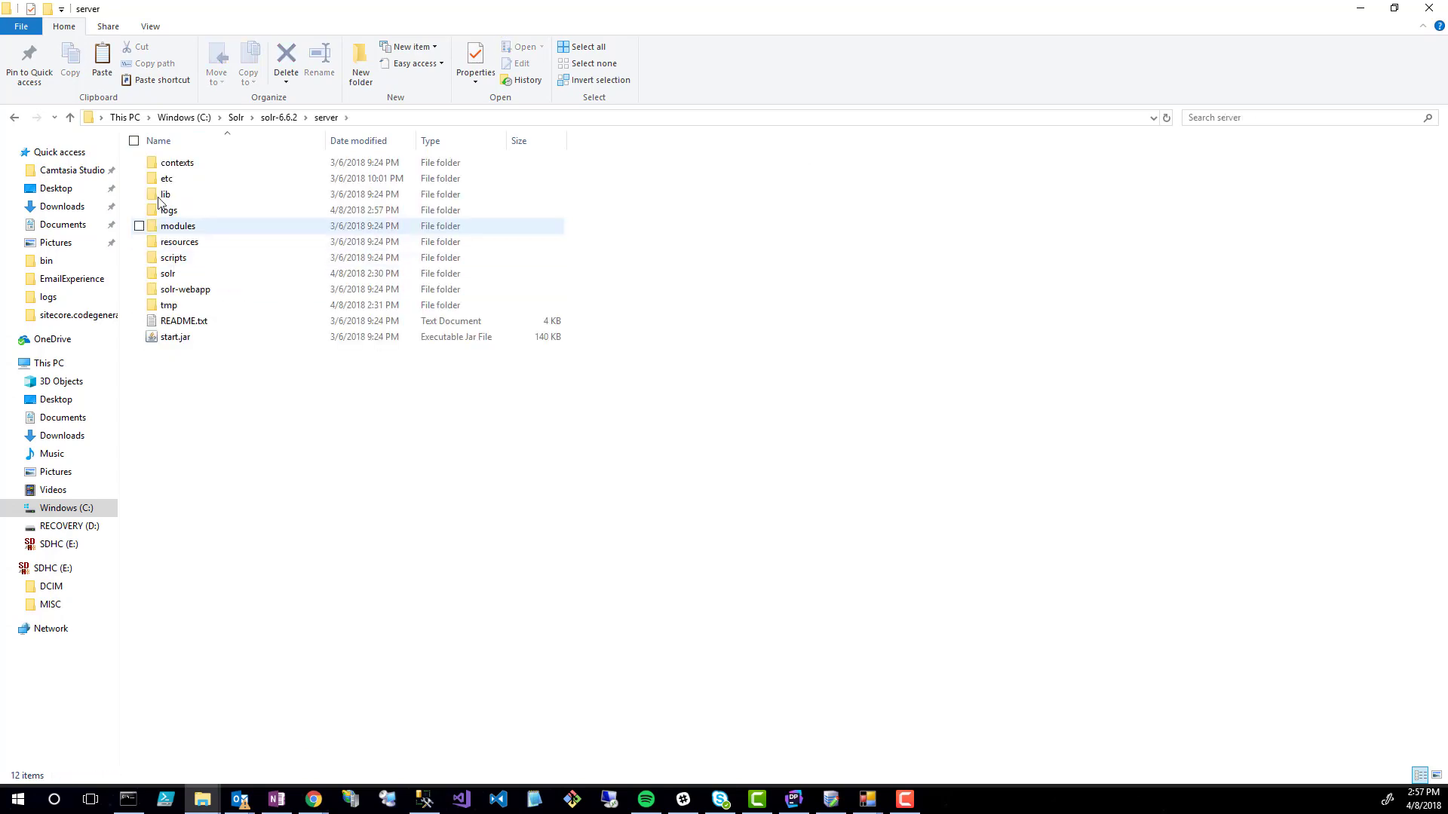
pyautogui.doubleClick(172, 279)
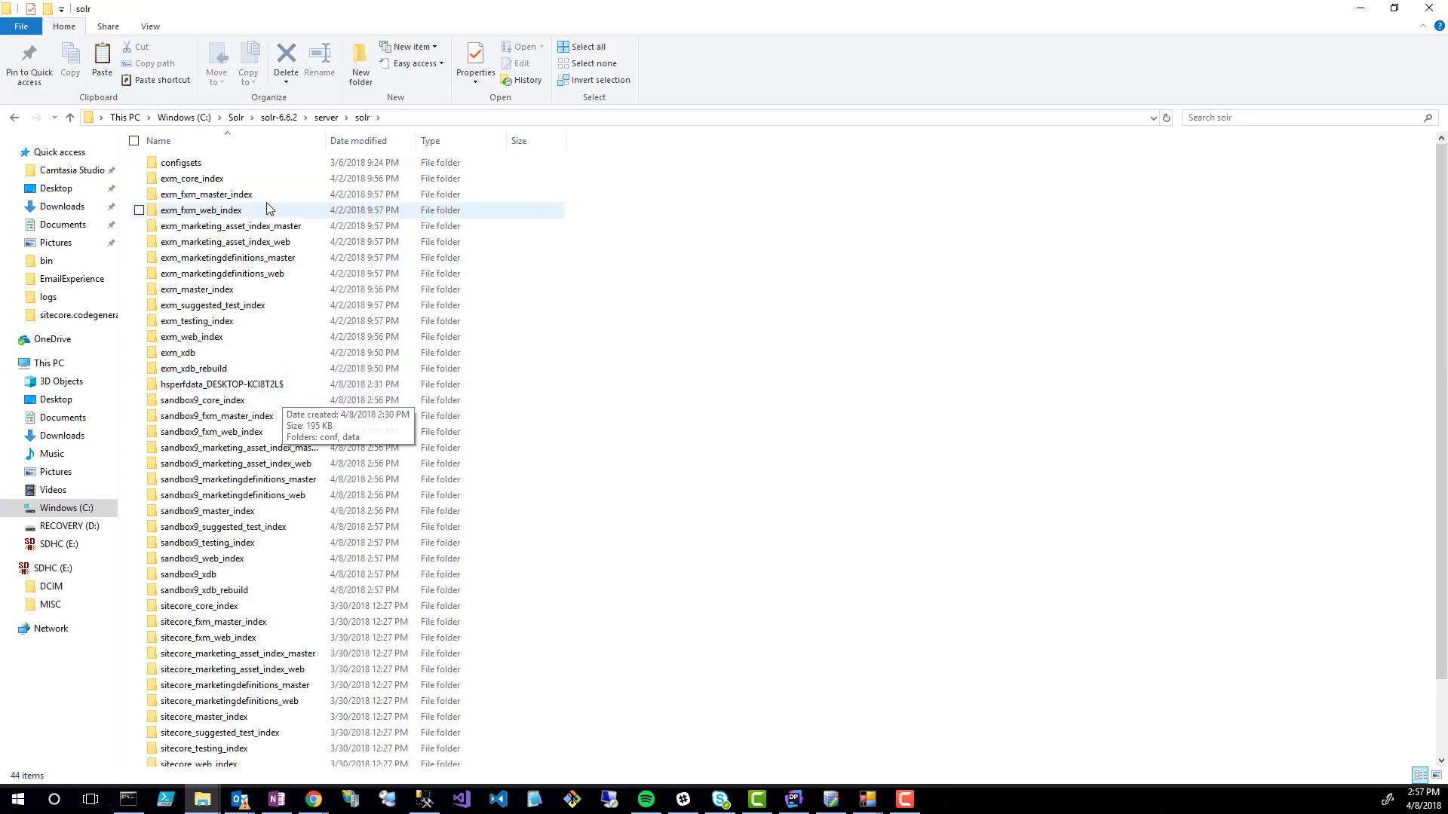
# Select the 13 sandbox9 core folders and permanently delete them
pyautogui.click(205, 400)
pyautogui.scroll(-2, 461, 561)
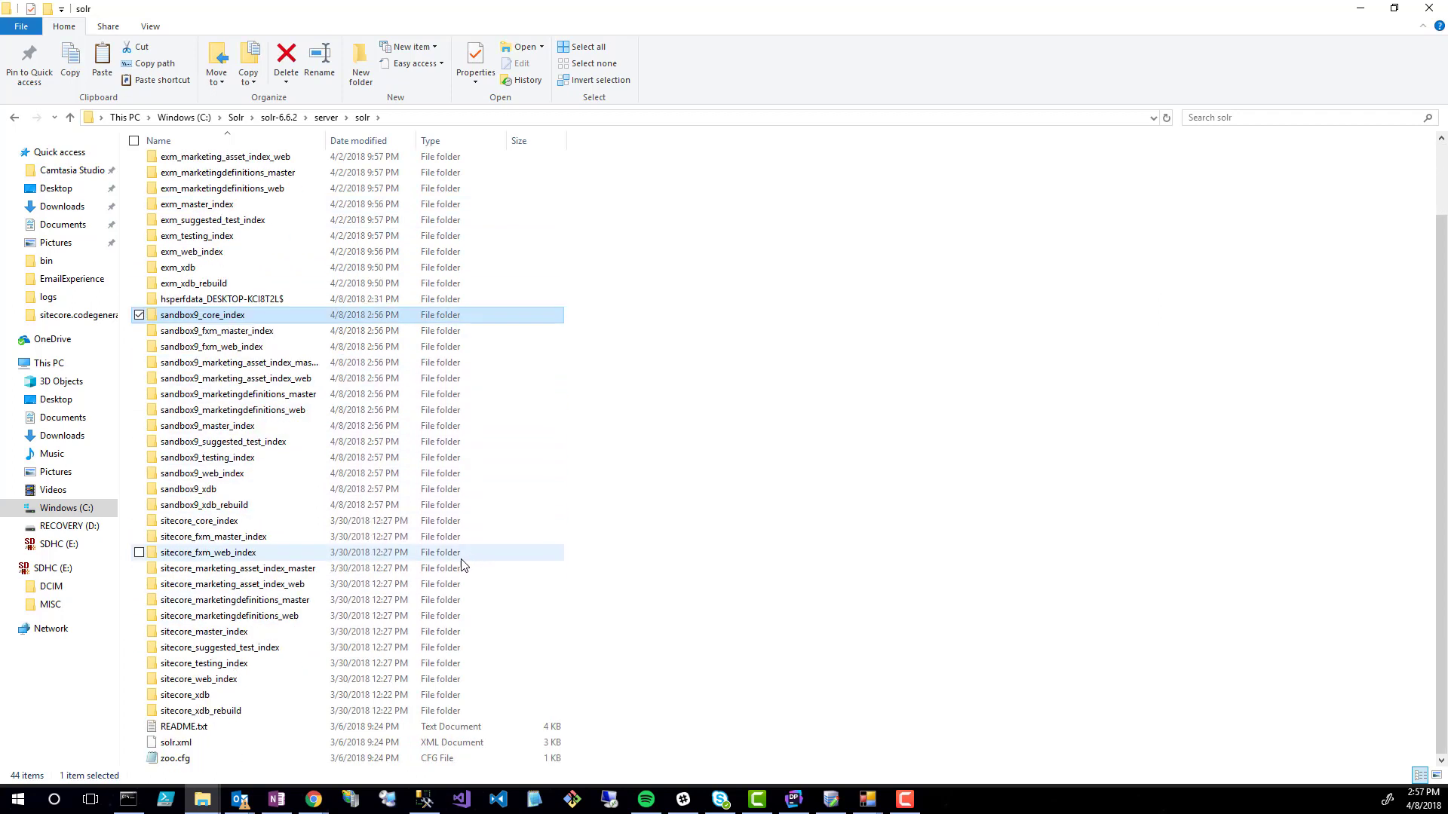
pyautogui.keyDown('shift'); pyautogui.click(192, 511); pyautogui.keyUp('shift')
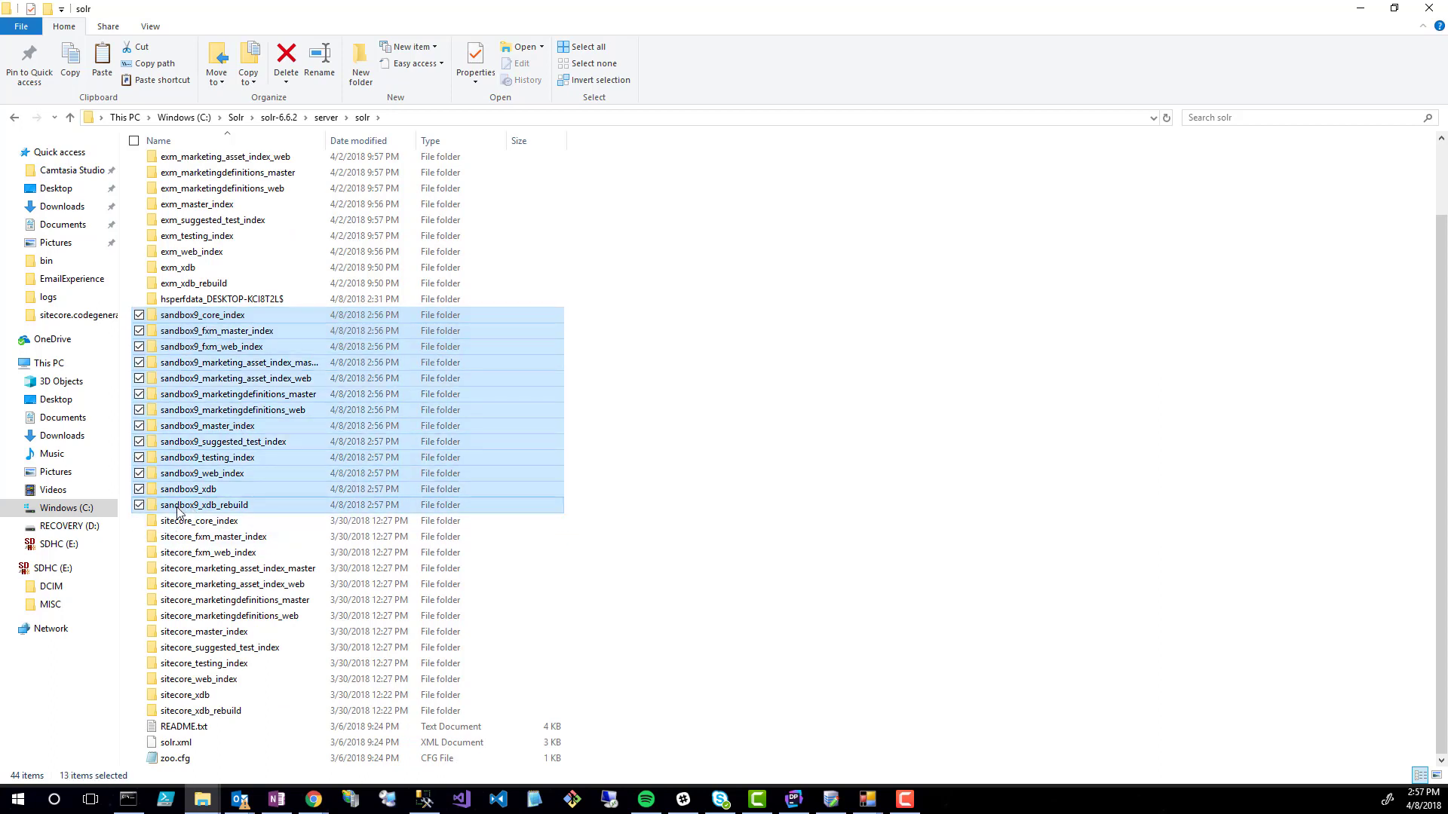
pyautogui.rightClick(264, 457)
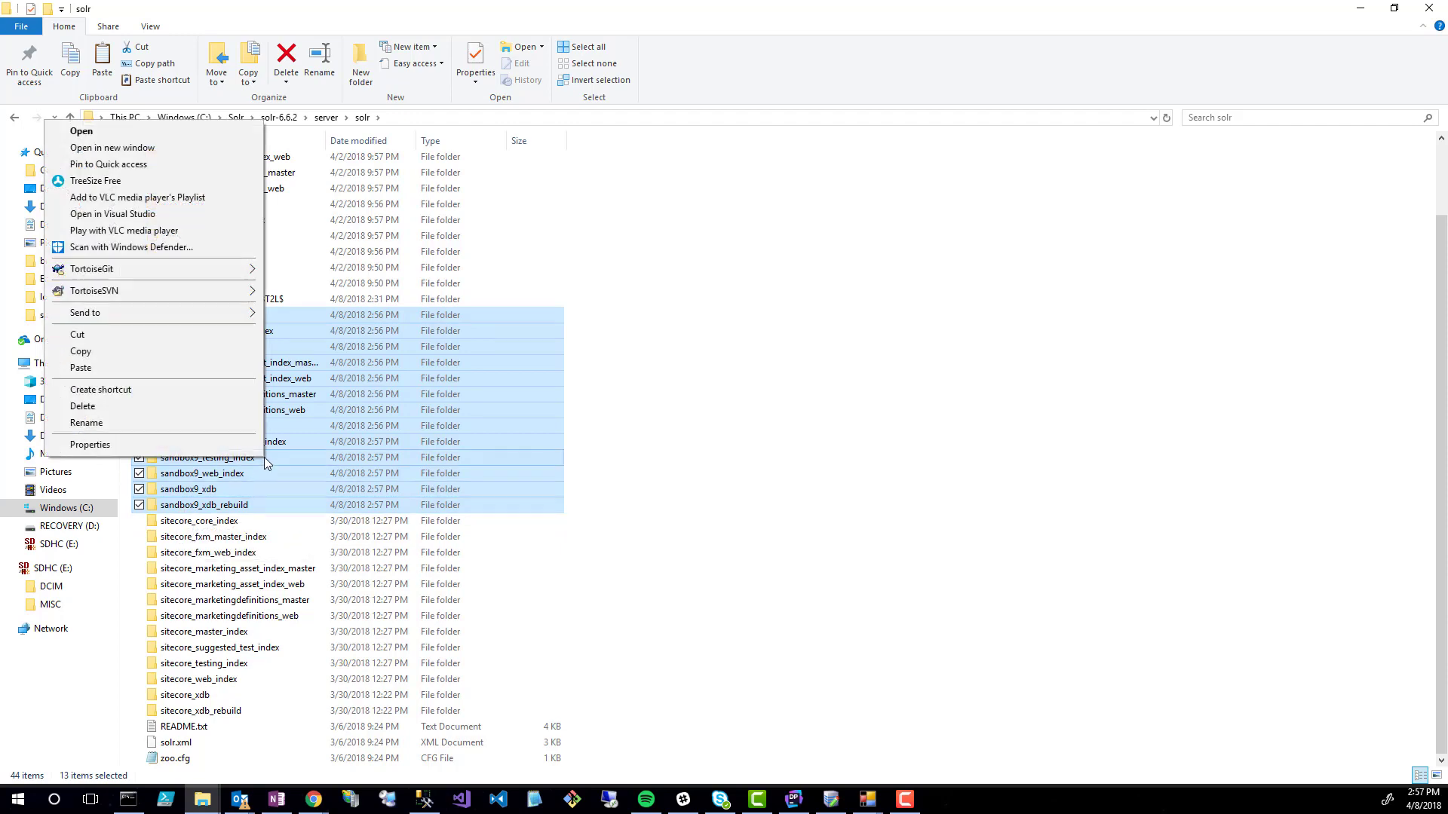
pyautogui.click(72, 408)
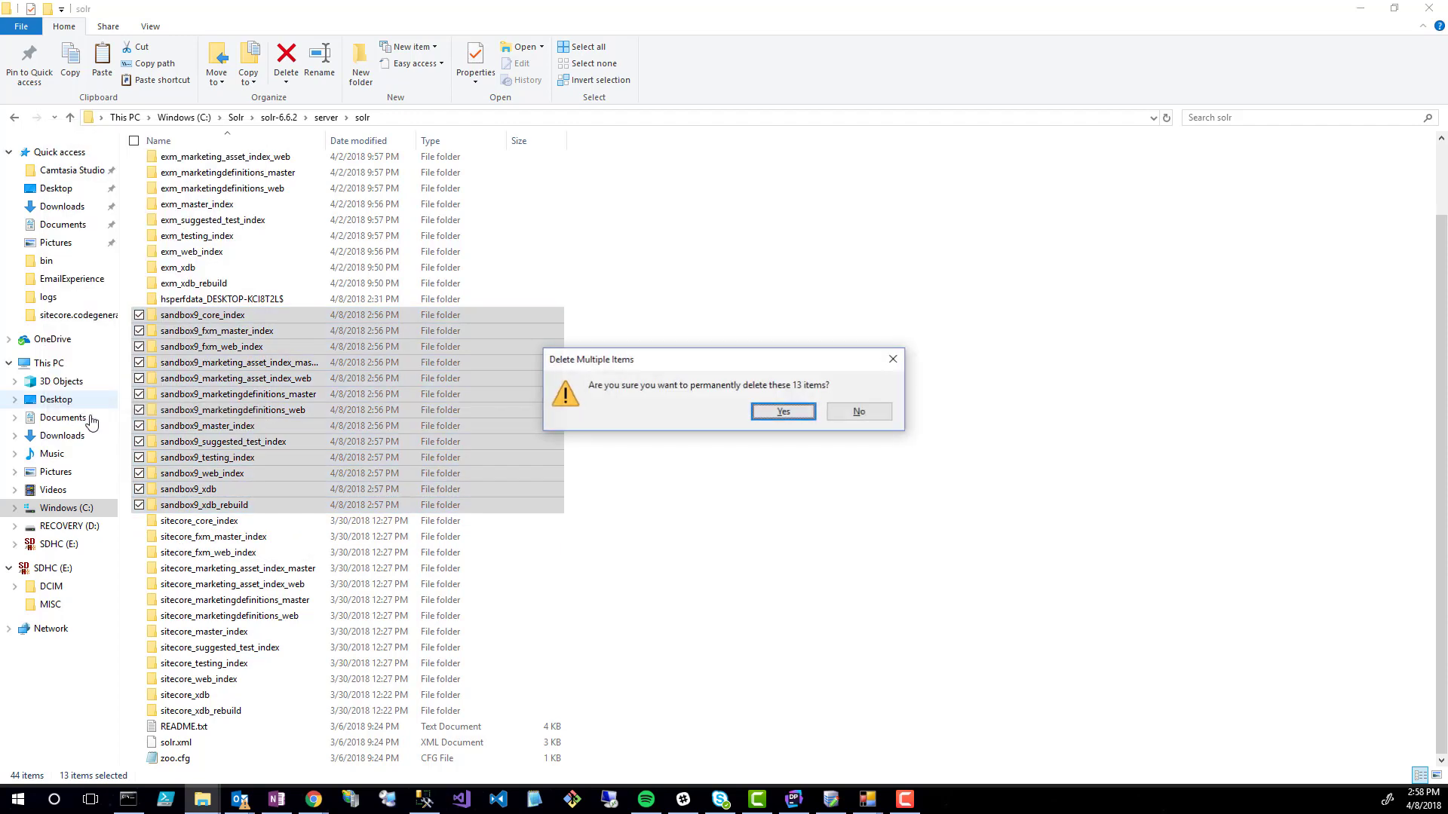
pyautogui.click(797, 419)
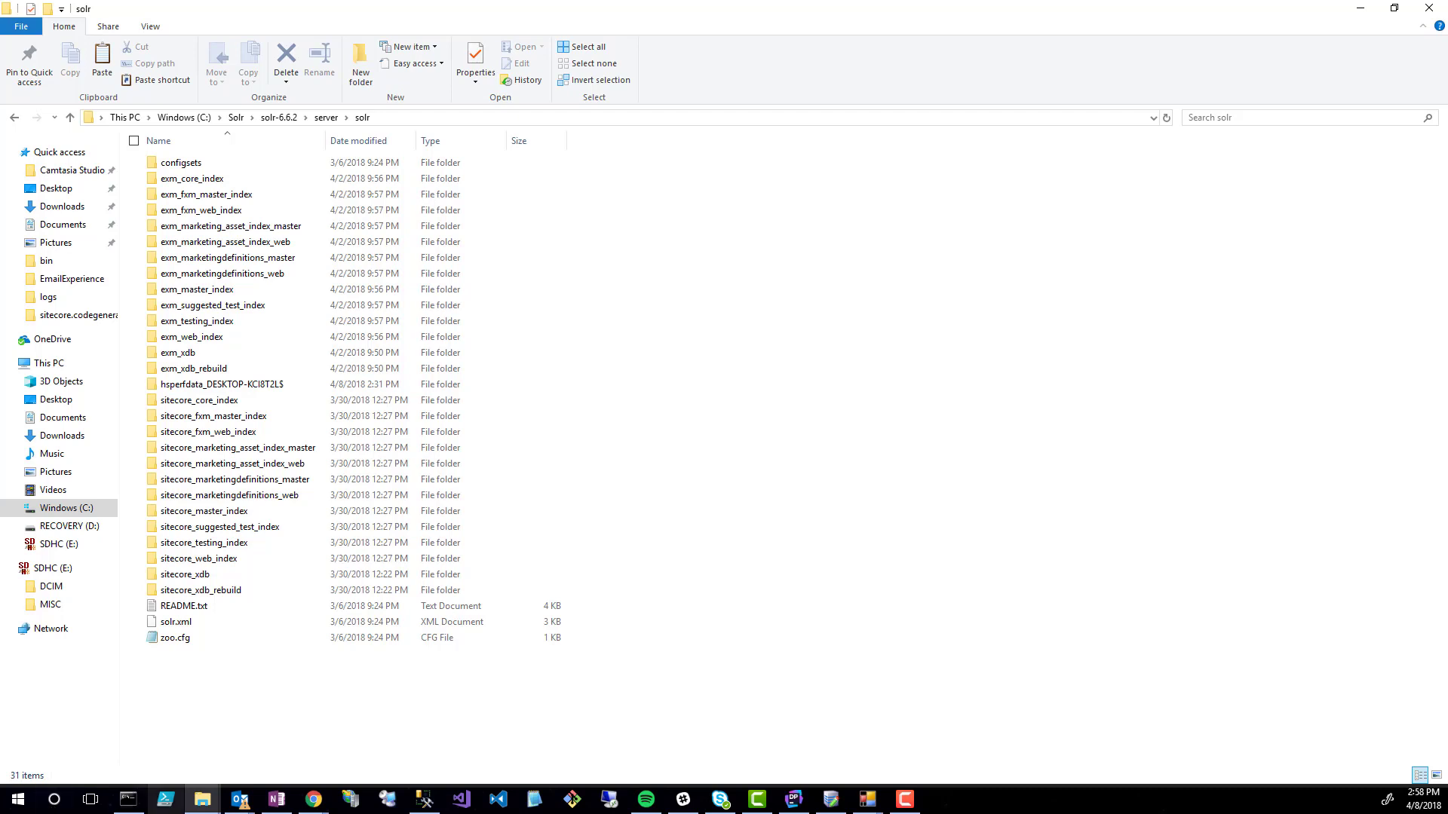
# In IIS Manager, stop and remove the sandbox9.xconnect site
pyautogui.click(351, 801)
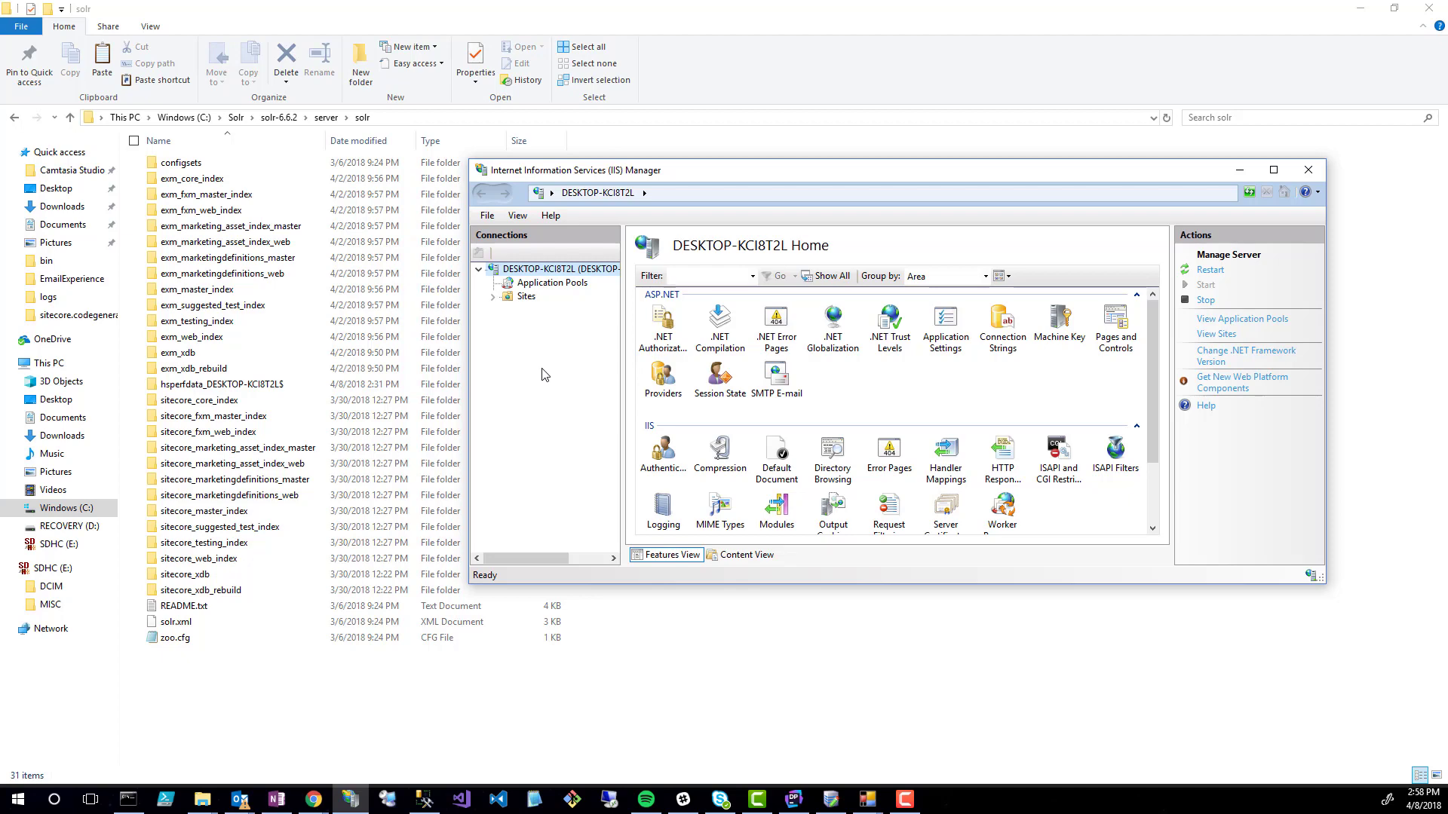
pyautogui.click(495, 297)
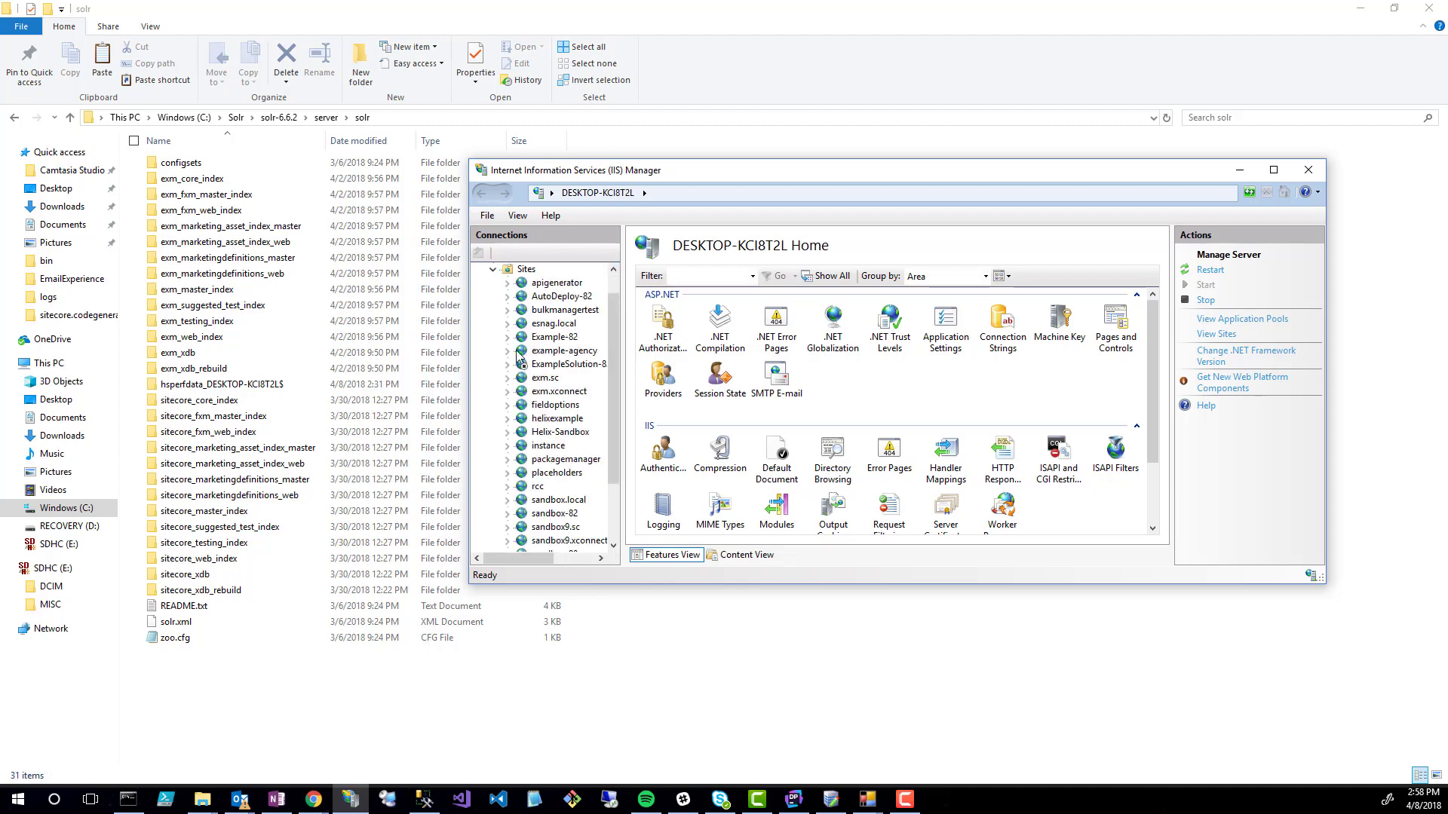
pyautogui.scroll(-2, 550, 411)
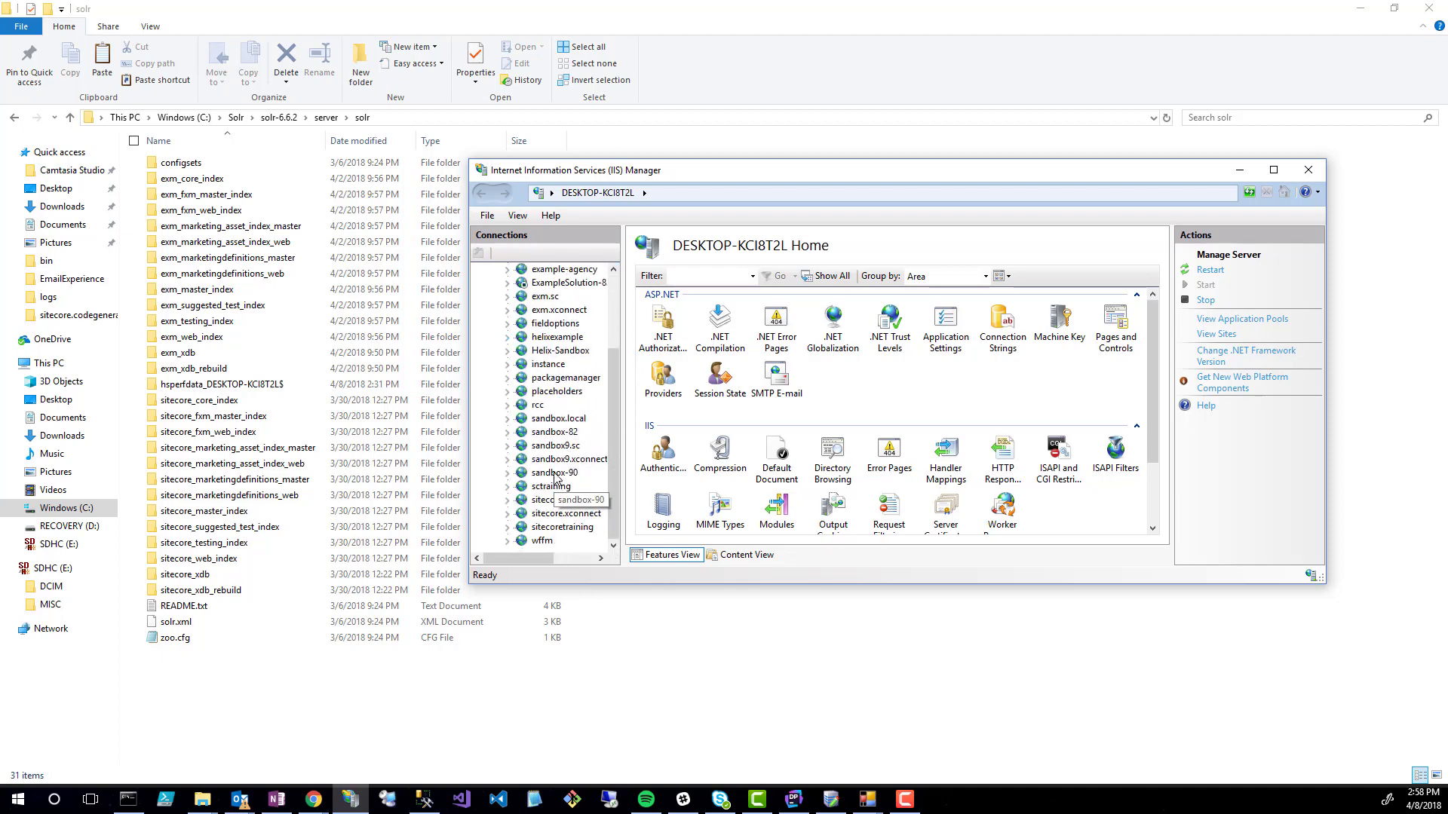
pyautogui.click(558, 446)
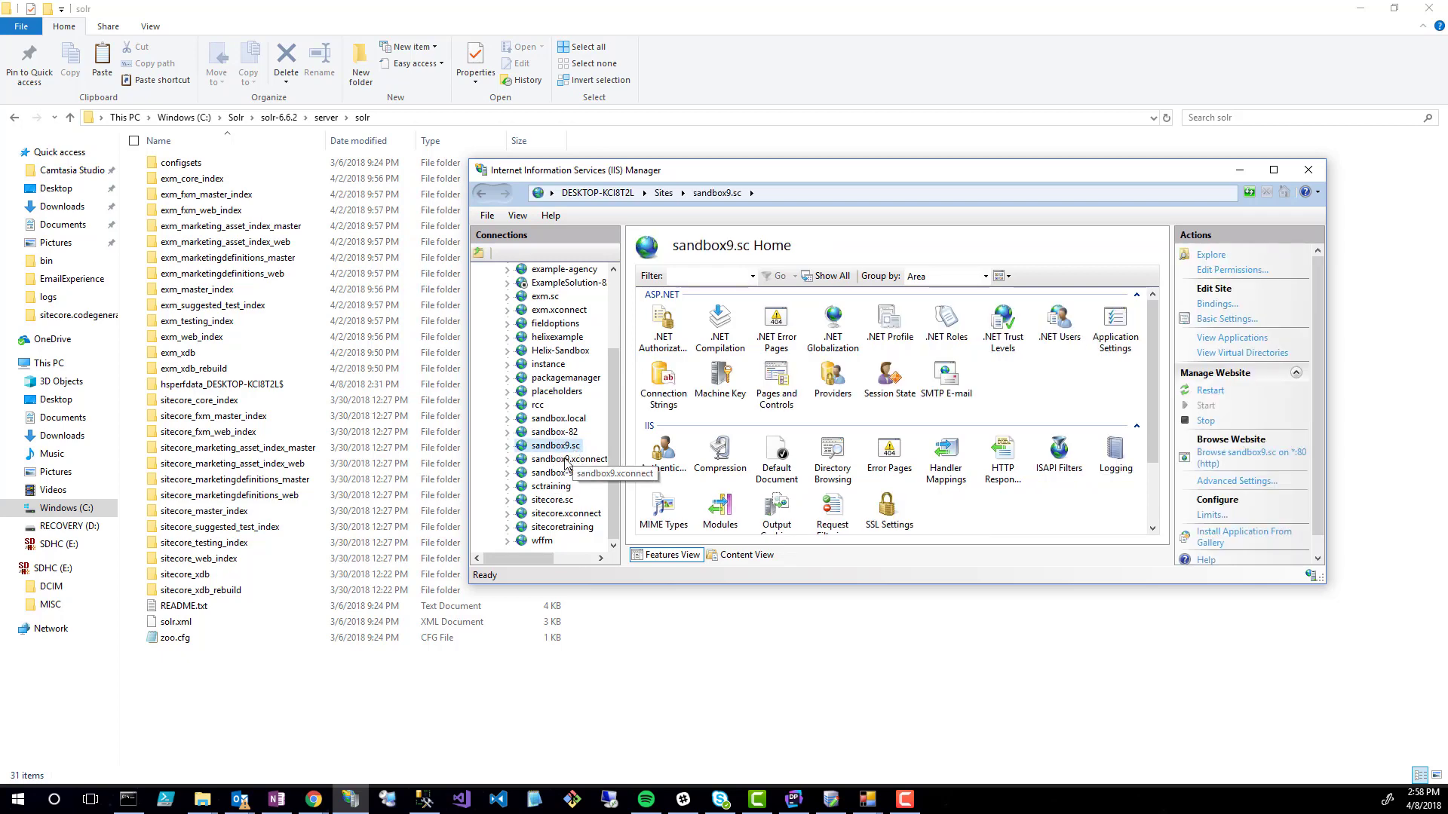
pyautogui.click(564, 462)
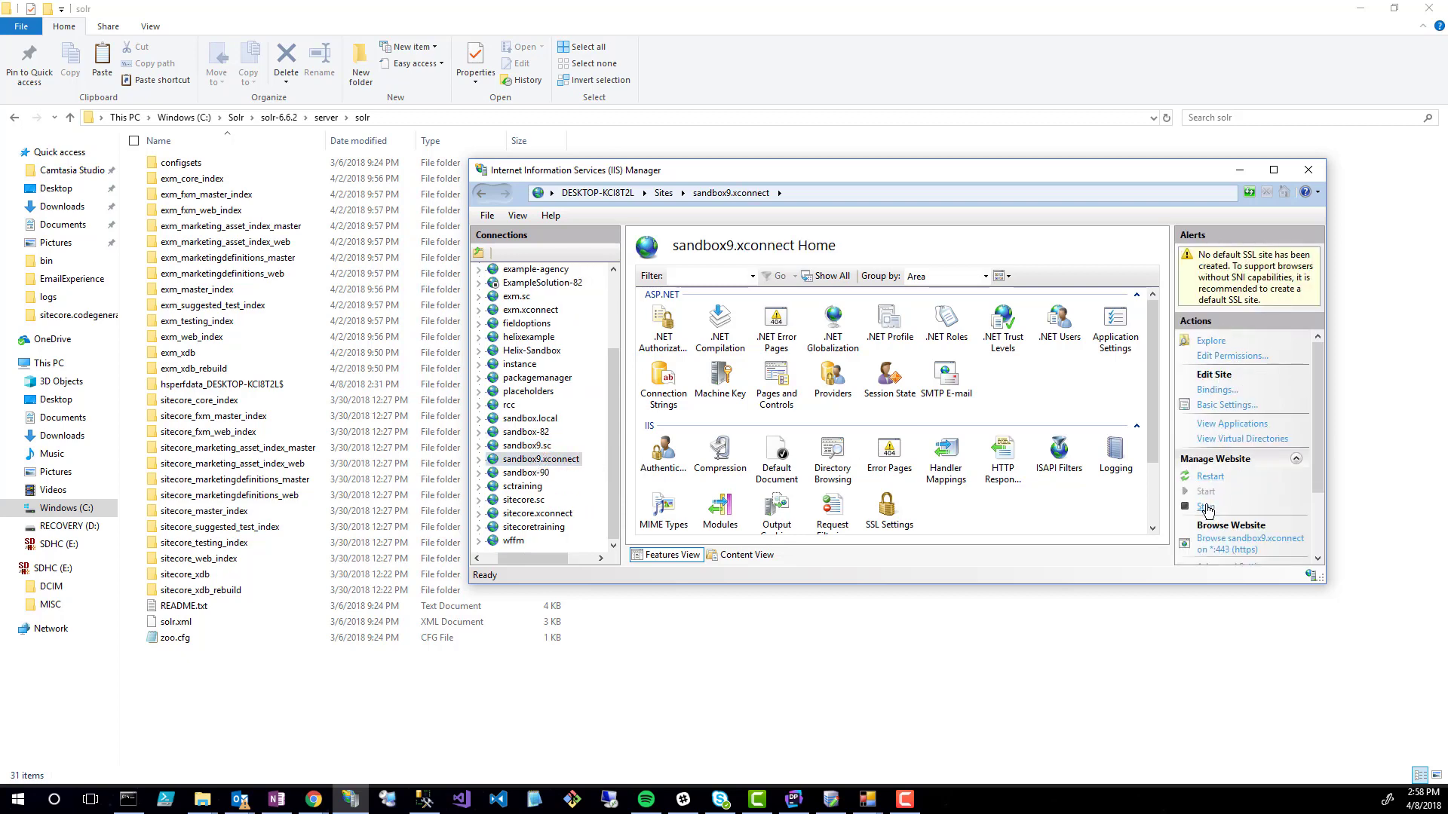
pyautogui.click(1207, 509)
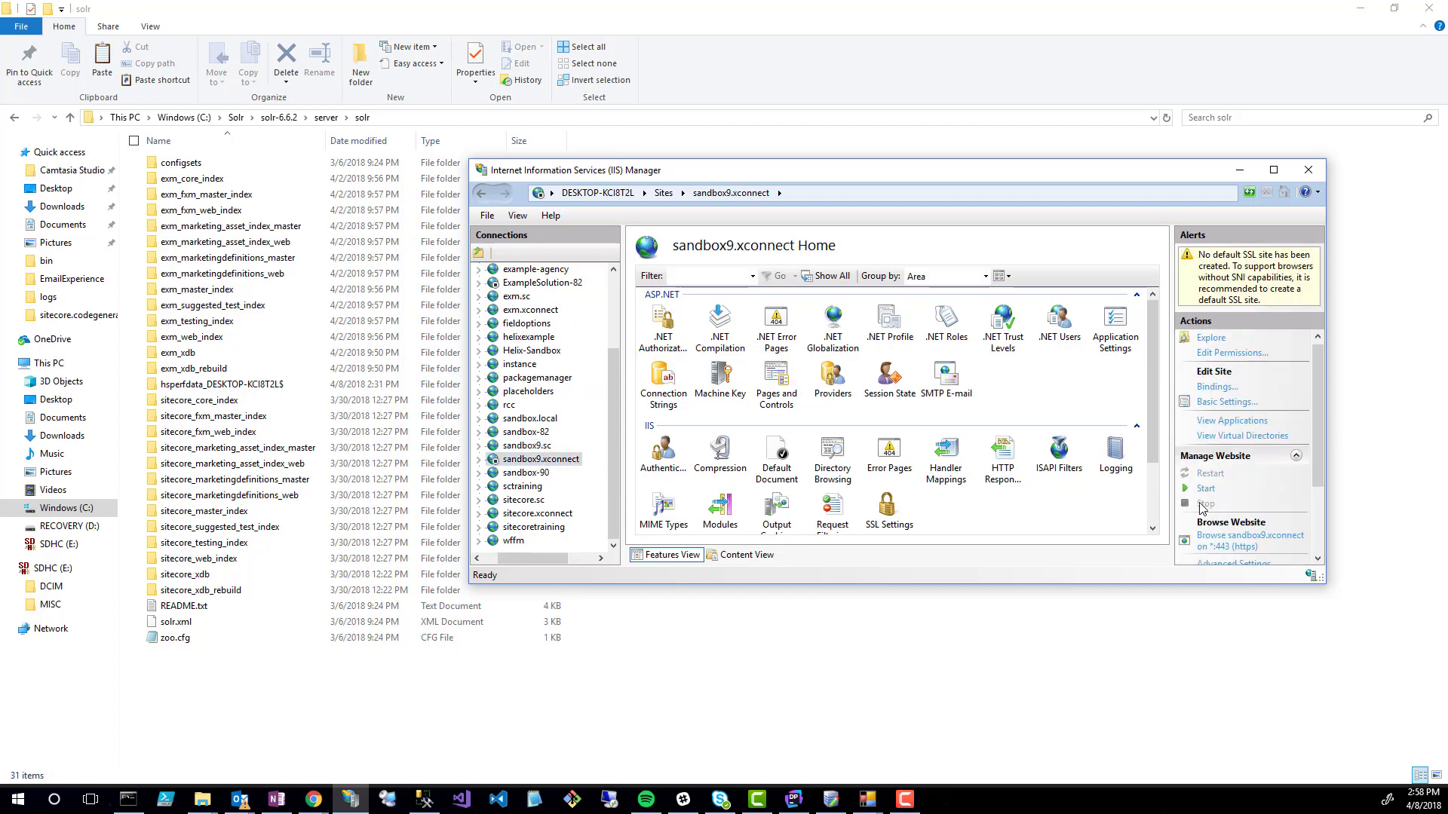
pyautogui.rightClick(510, 460)
pyautogui.click(550, 601)
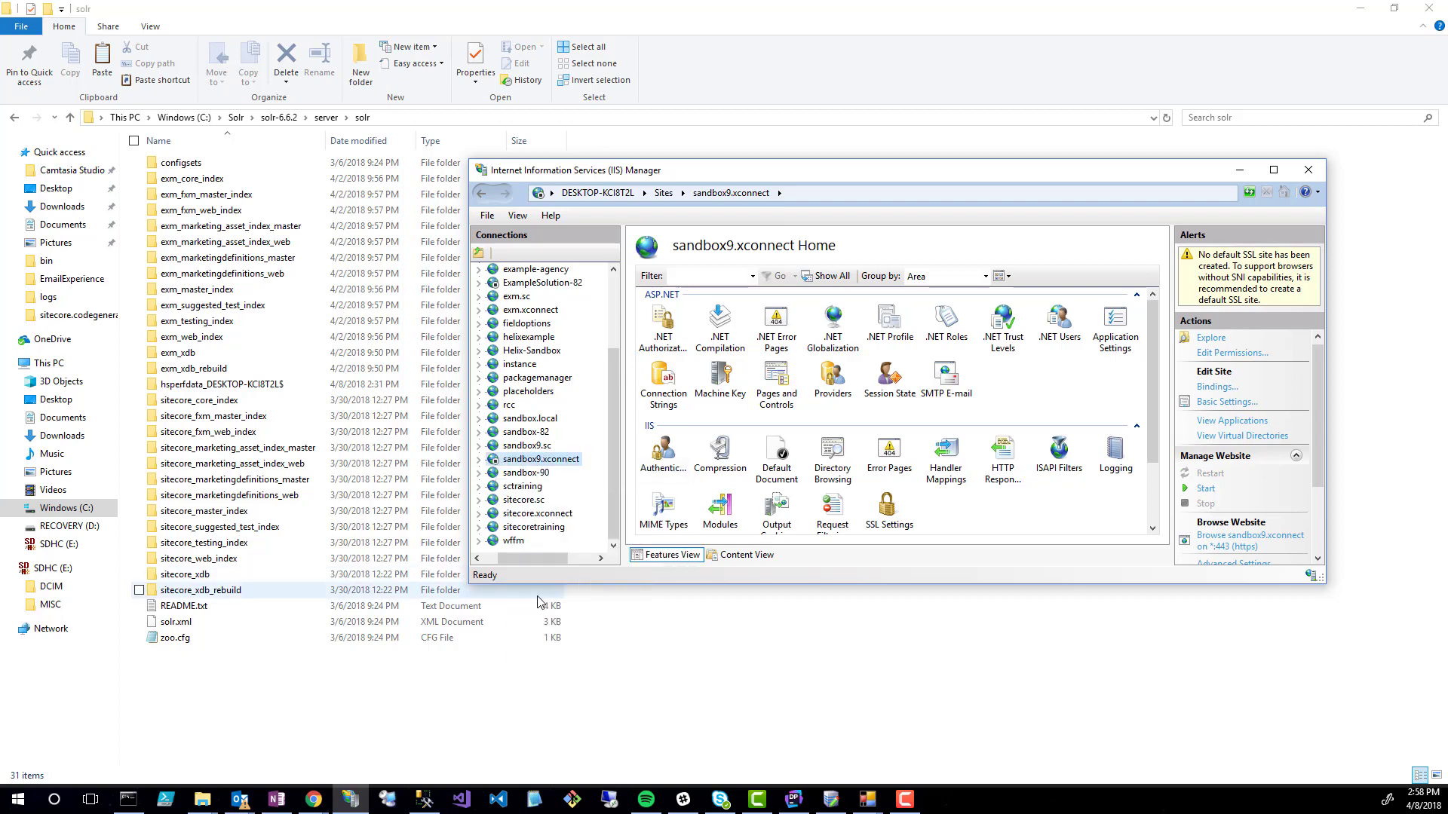
pyautogui.click(713, 452)
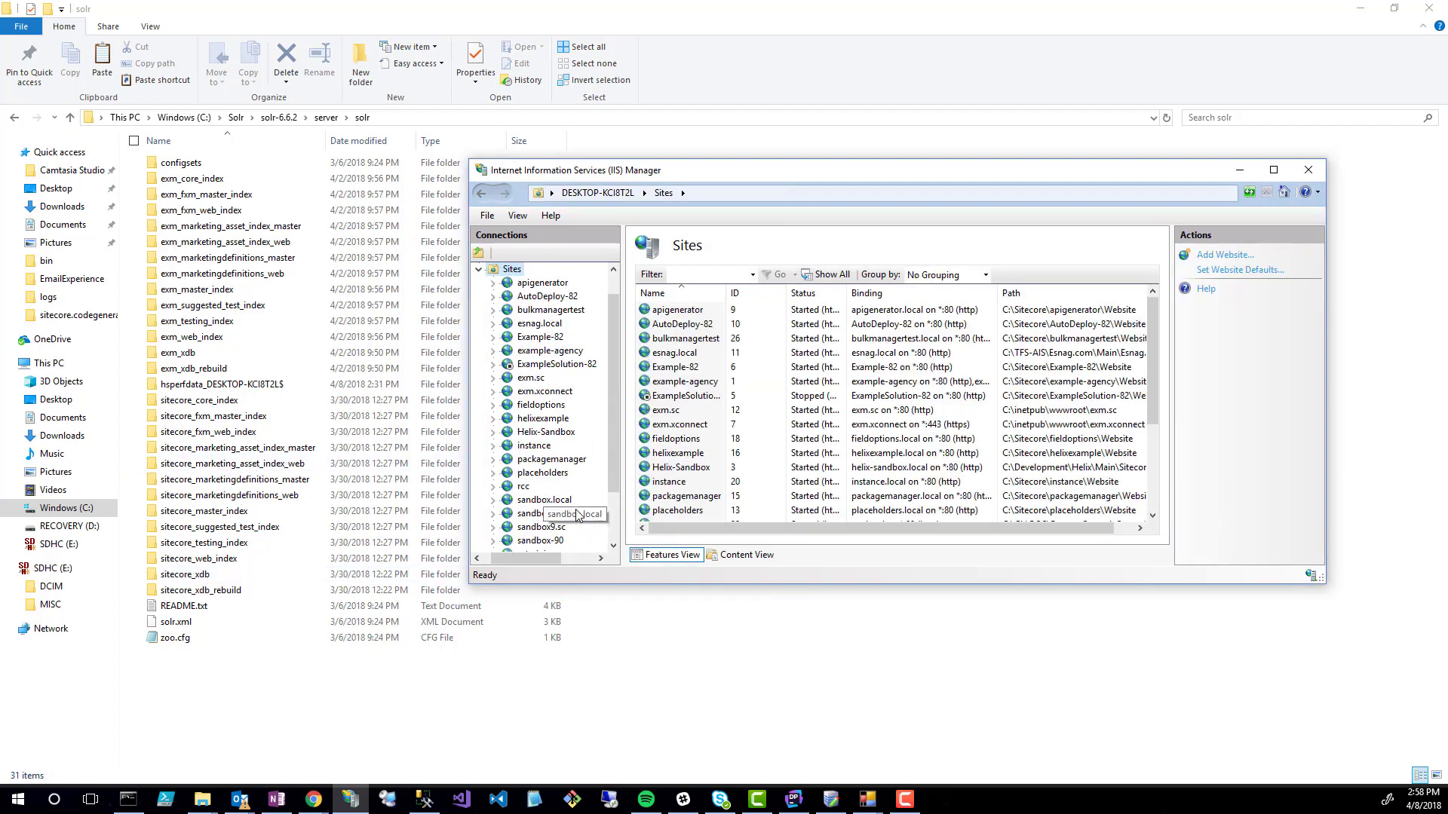
# Remove the sandbox9.sc site
pyautogui.click(538, 472)
pyautogui.click(540, 460)
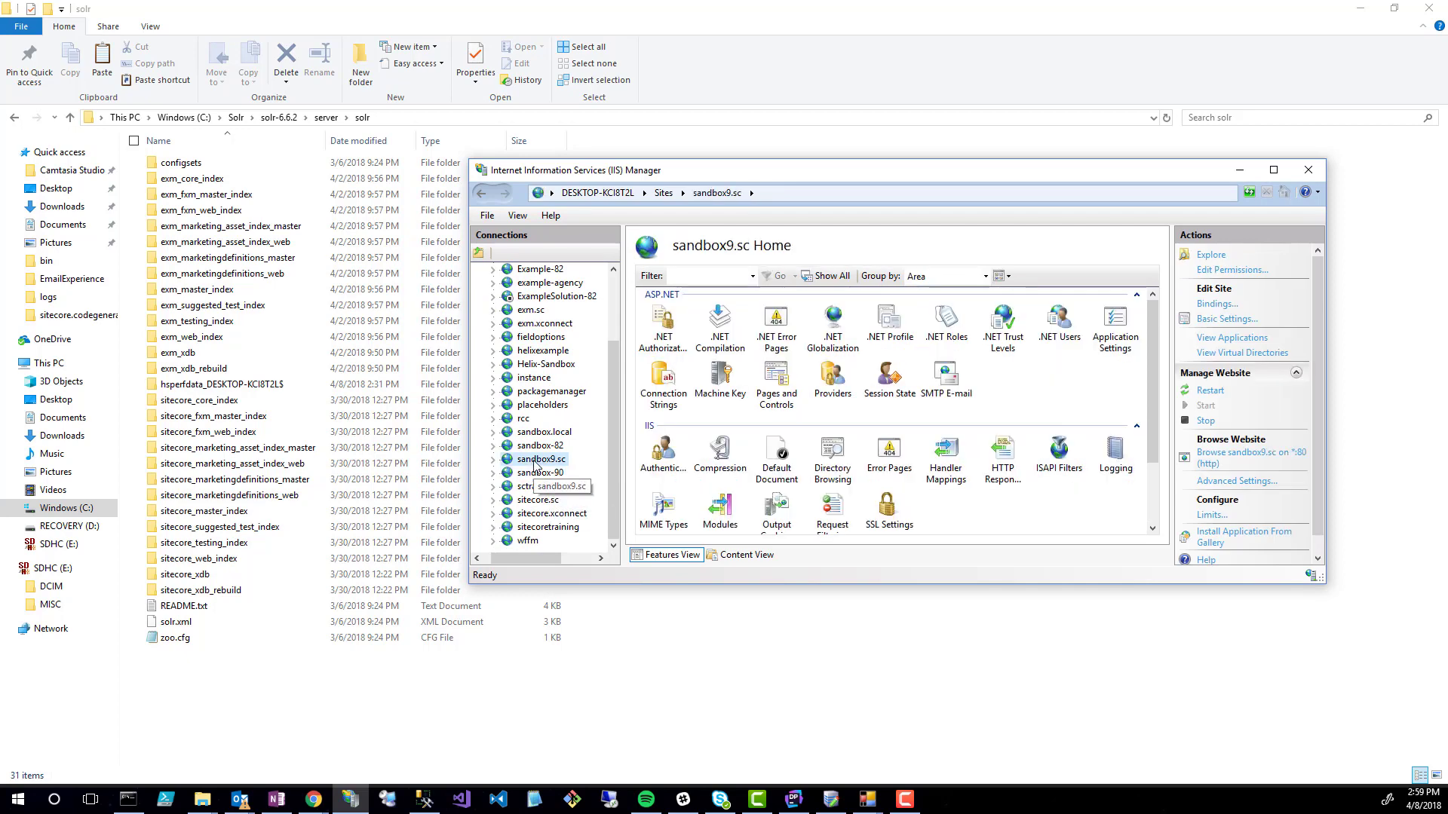
pyautogui.rightClick(537, 461)
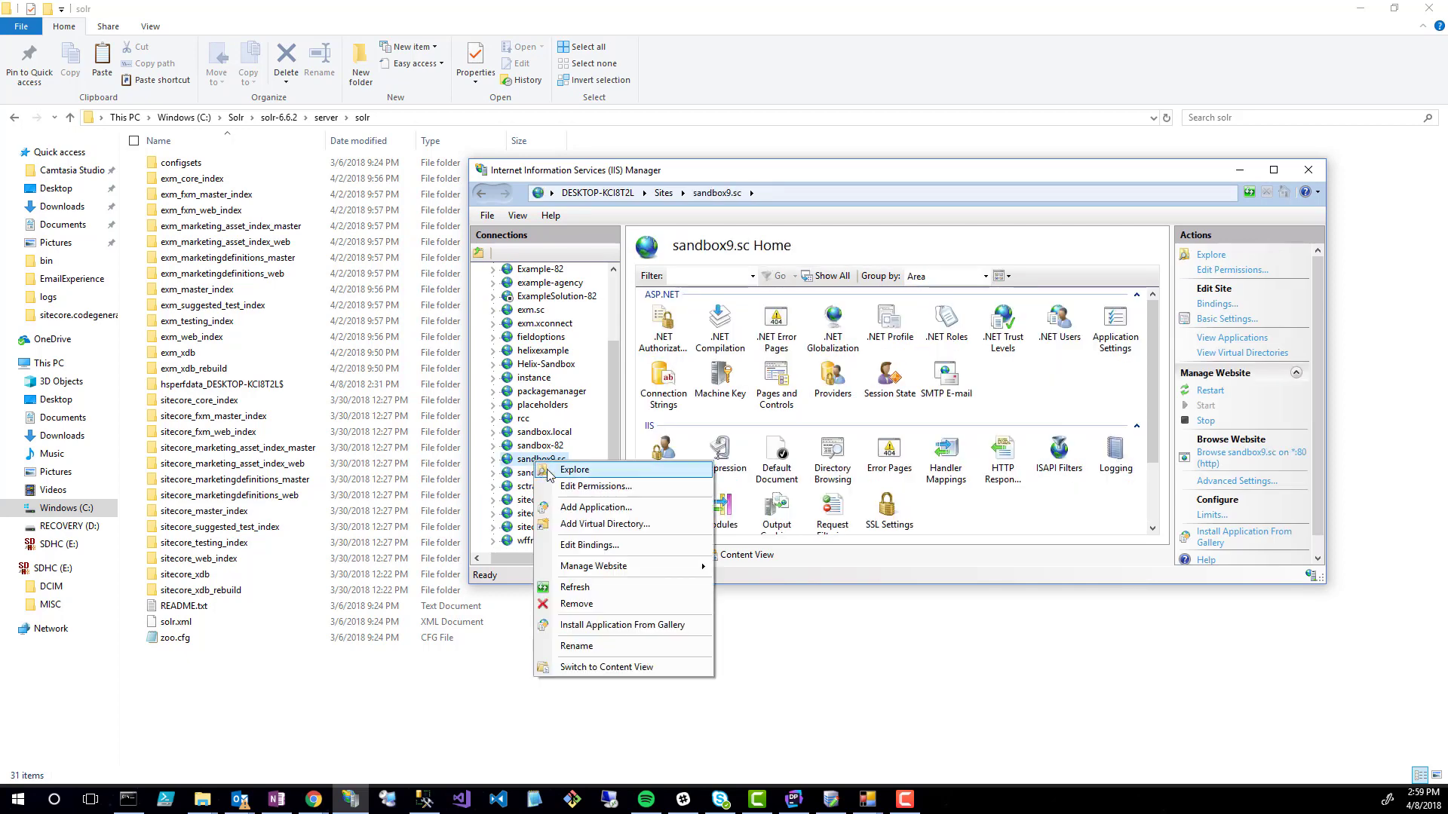
pyautogui.click(576, 603)
# Confirm the sandbox9.sc site removal and delete the sandbox9.sc application pool
pyautogui.click(693, 454)
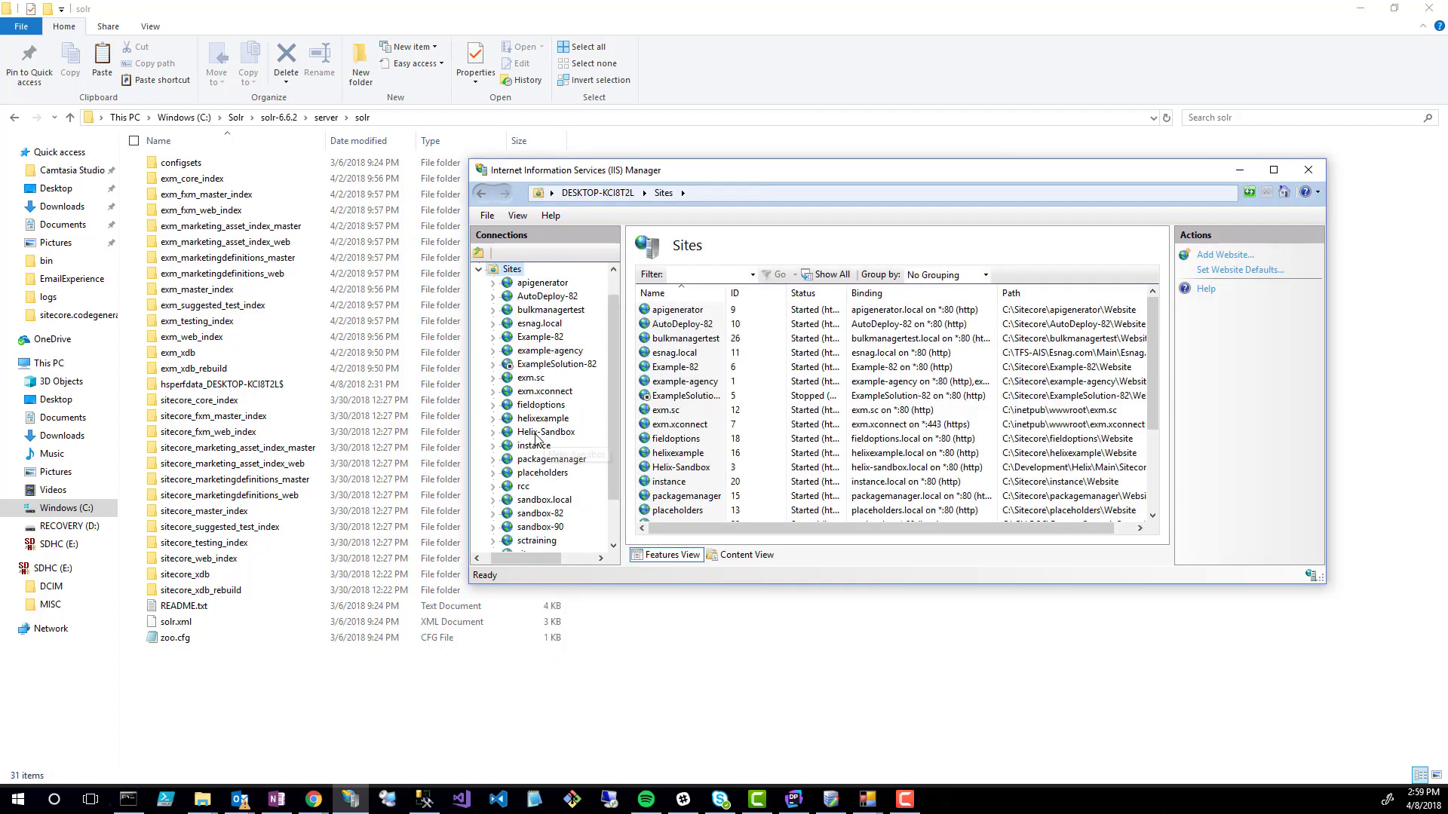
pyautogui.click(538, 283)
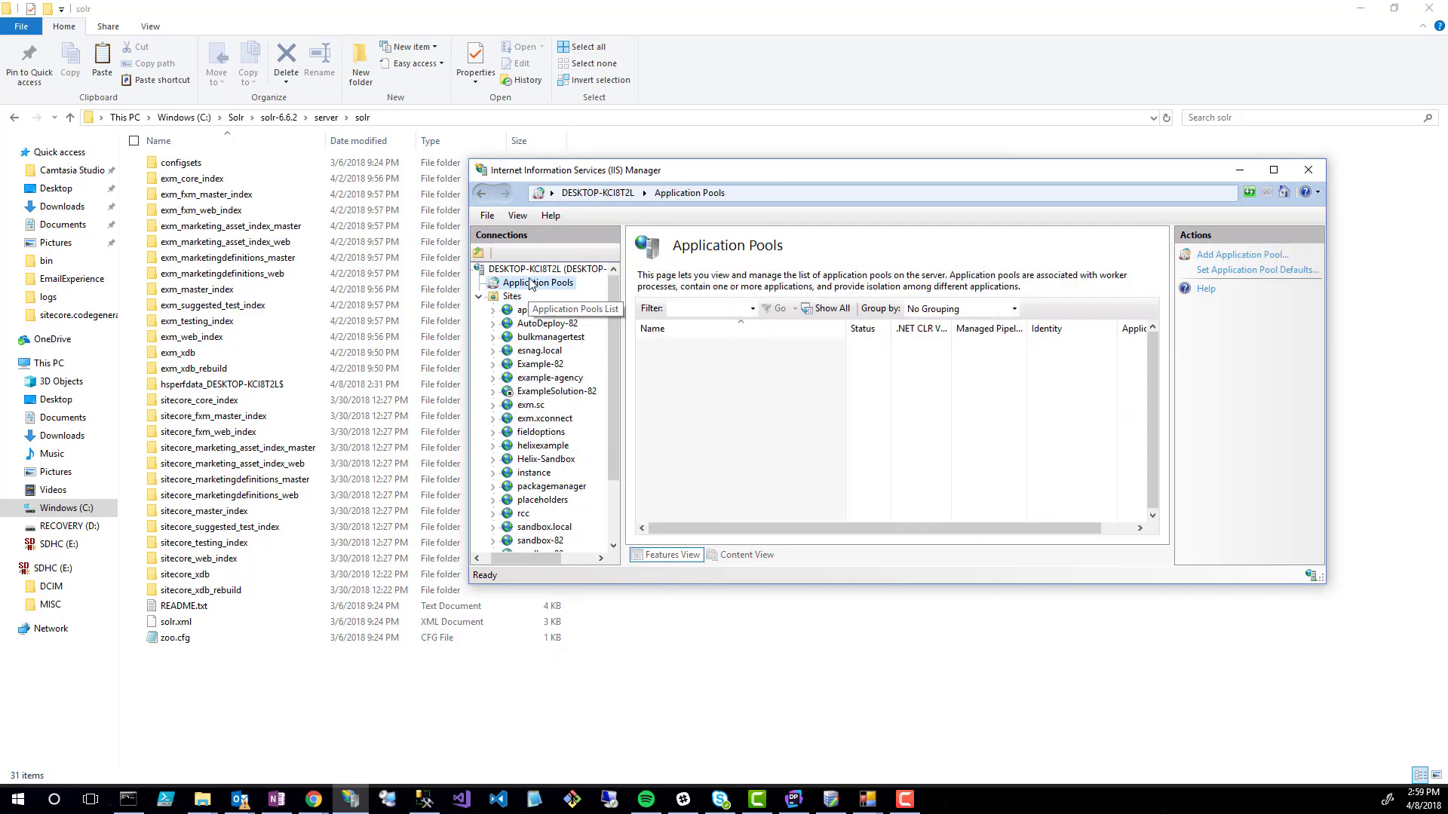
pyautogui.scroll(-2, 863, 475)
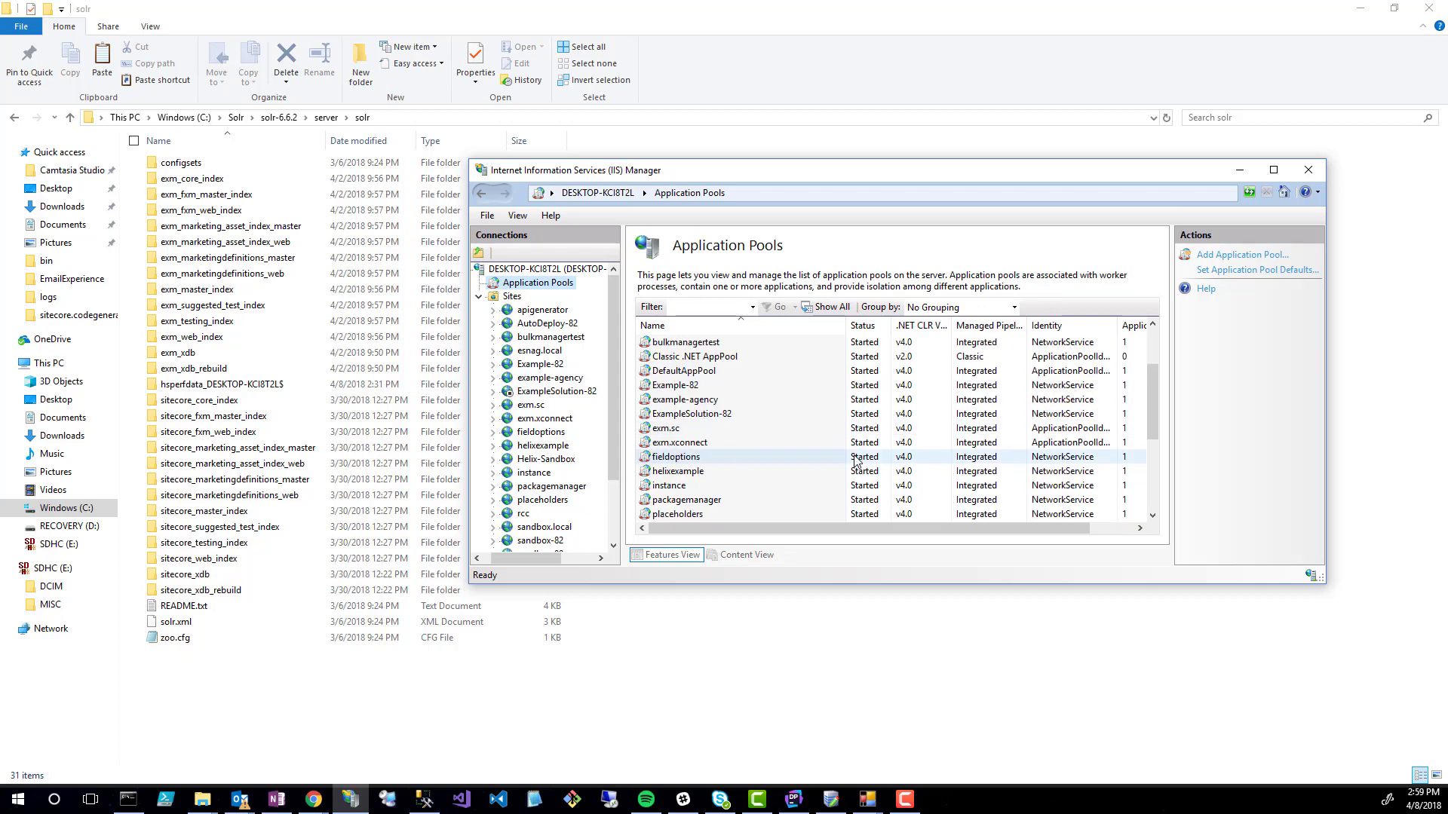
pyautogui.scroll(-2, 854, 459)
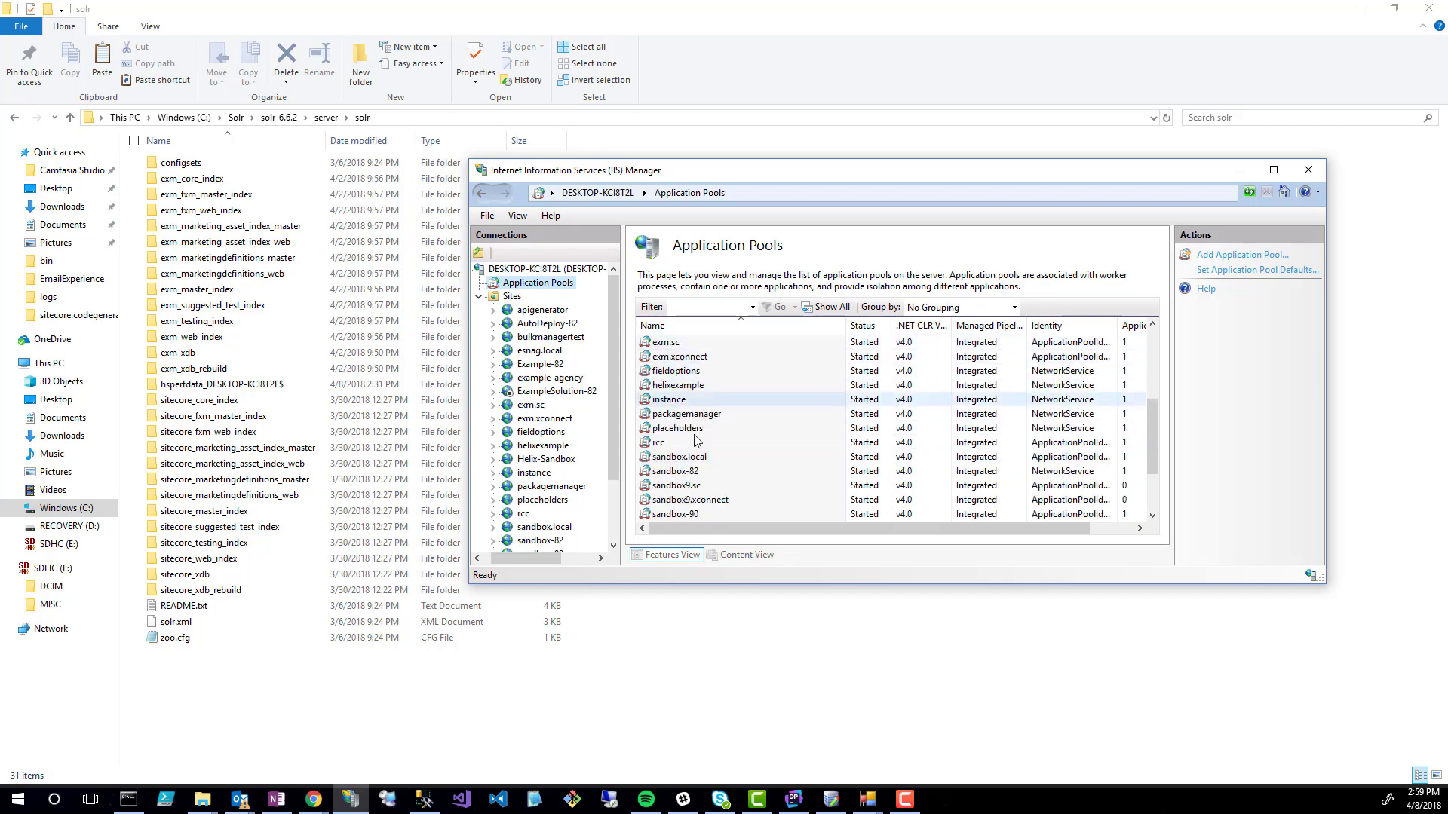
pyautogui.click(692, 489)
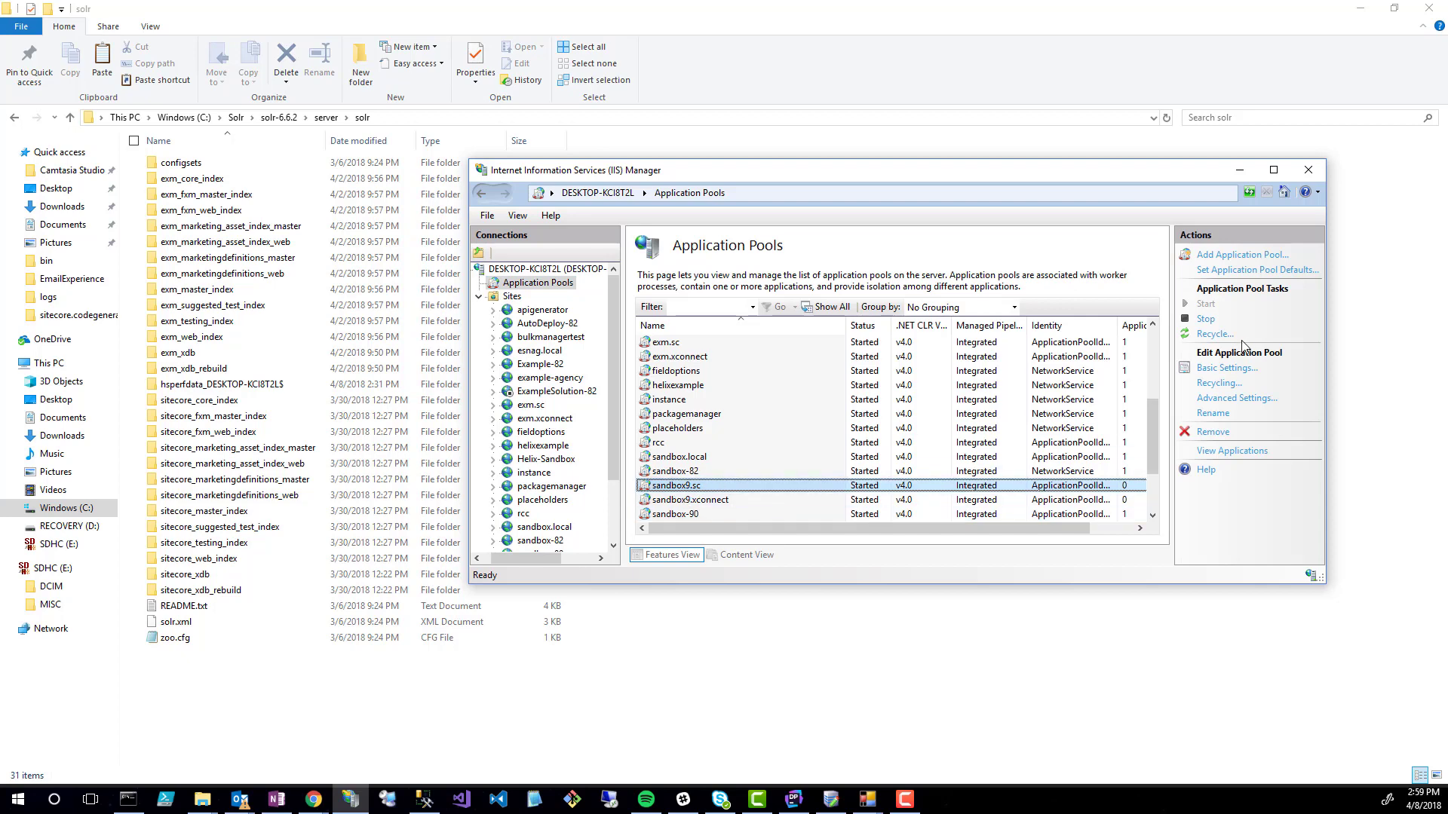
pyautogui.click(1210, 432)
pyautogui.click(718, 455)
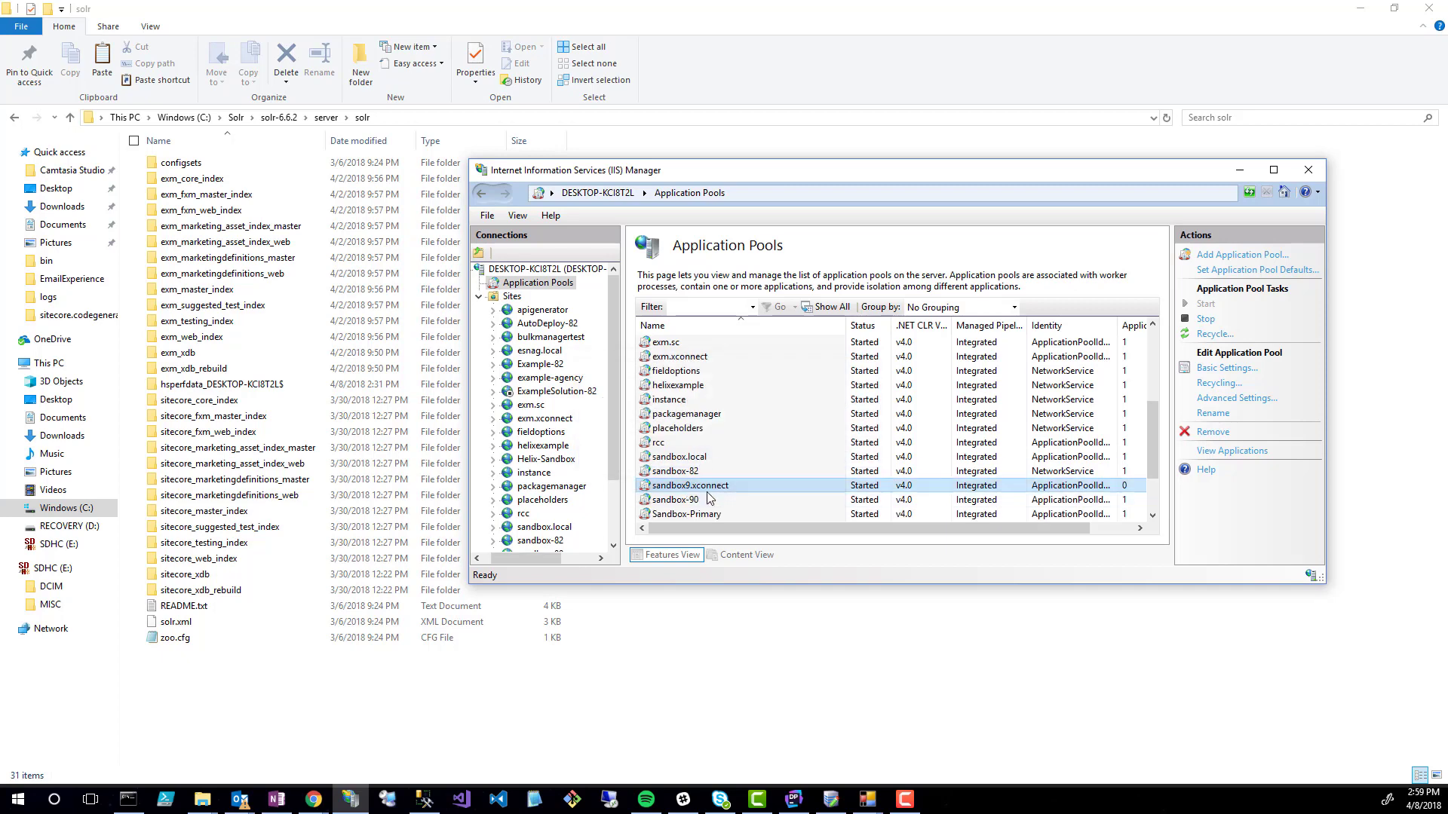
# Delete the sandbox9.xconnect application pool and close IIS Manager
pyautogui.click(697, 487)
pyautogui.click(1201, 437)
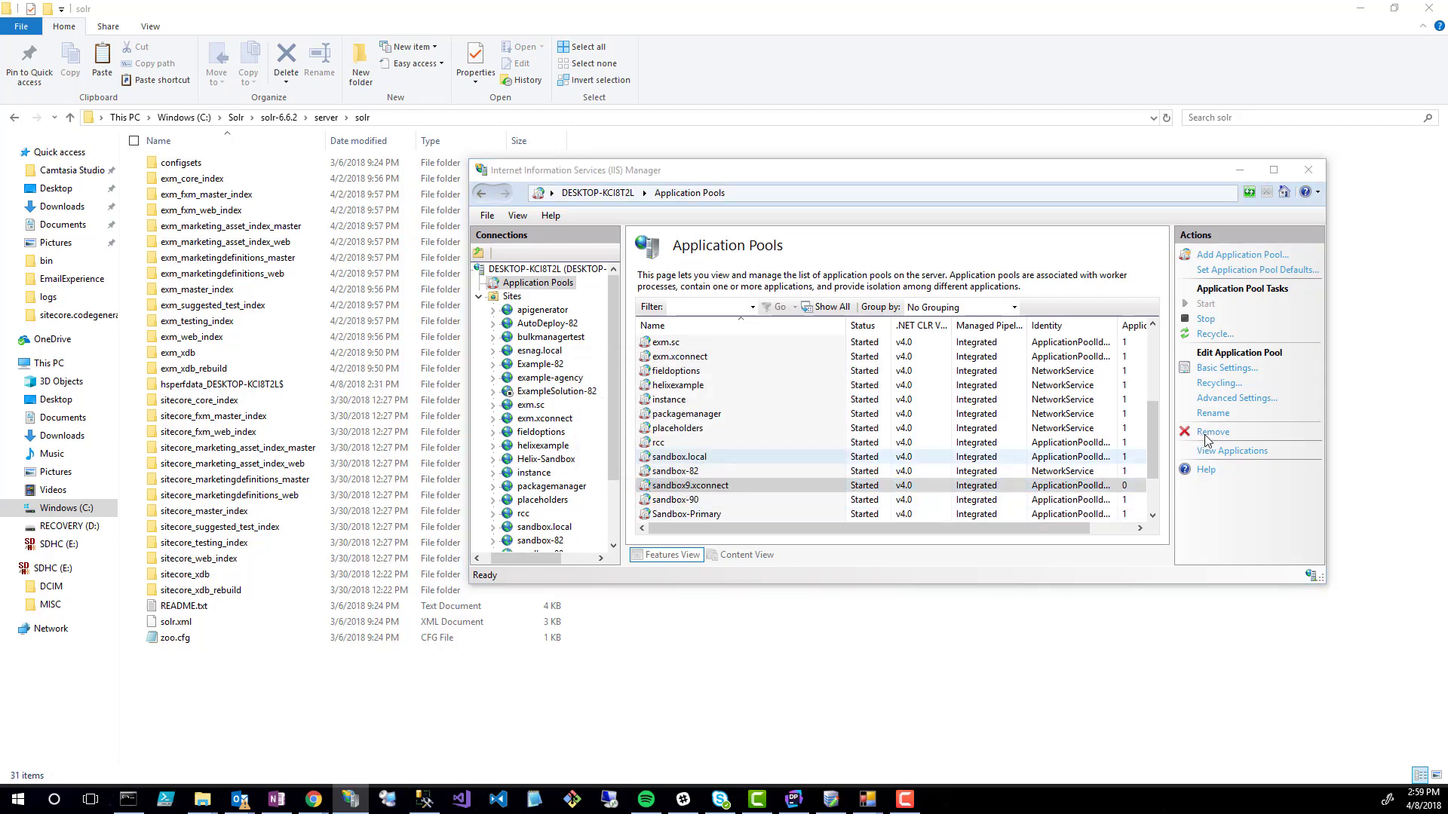
pyautogui.click(718, 455)
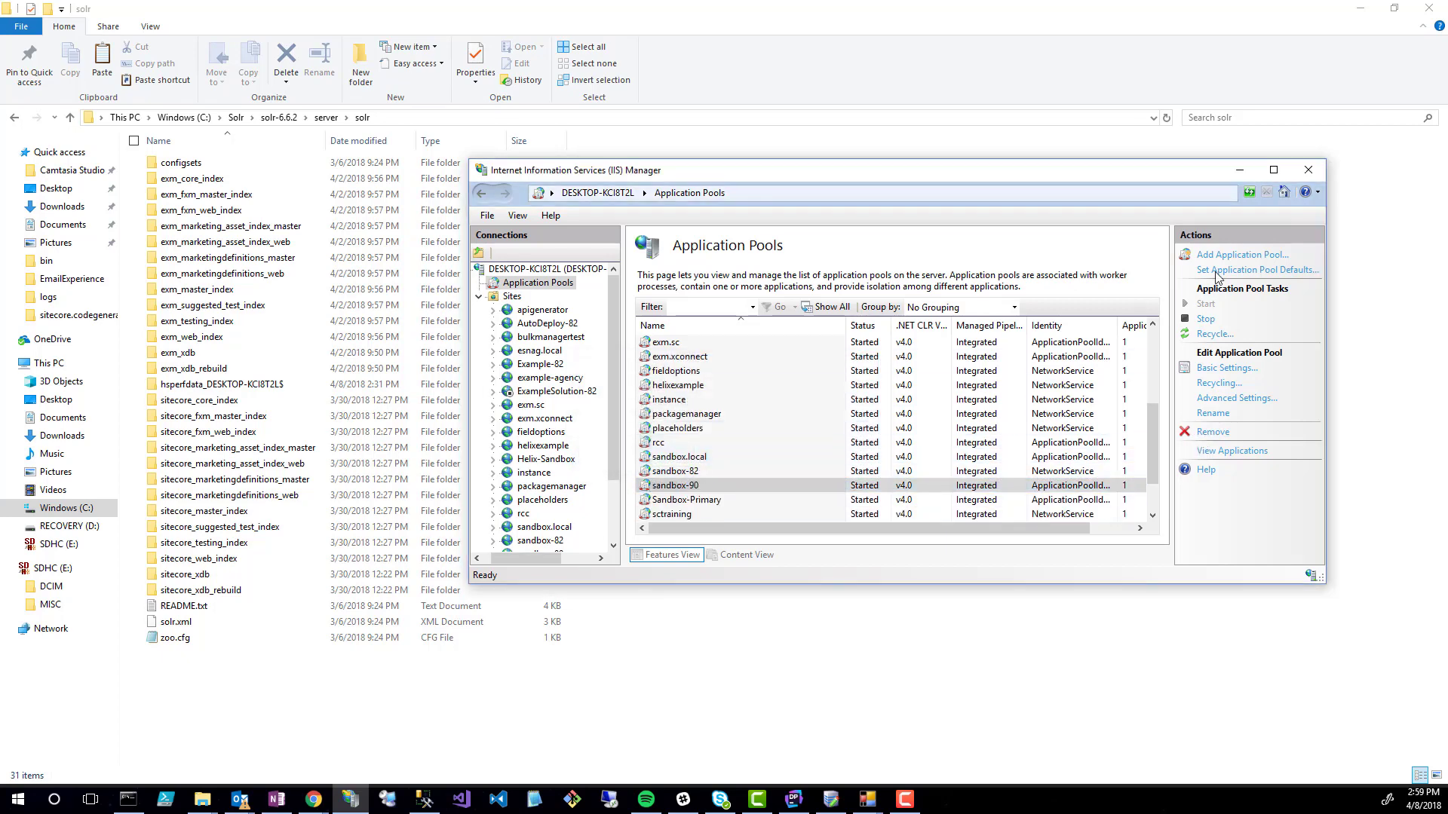
pyautogui.click(1307, 173)
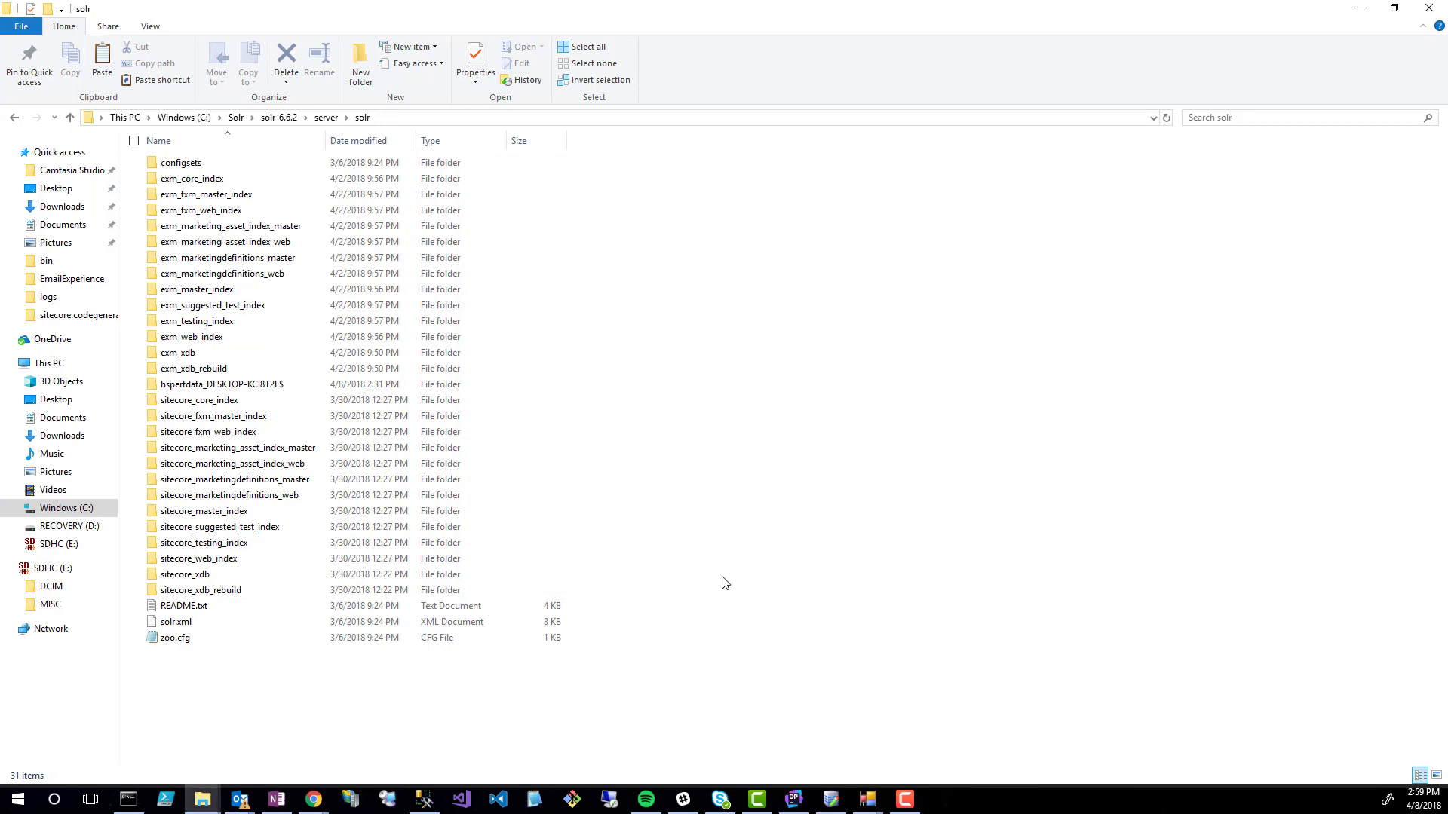
# Start Notepad2 as administrator from its taskbar jump list
pyautogui.click(527, 807)
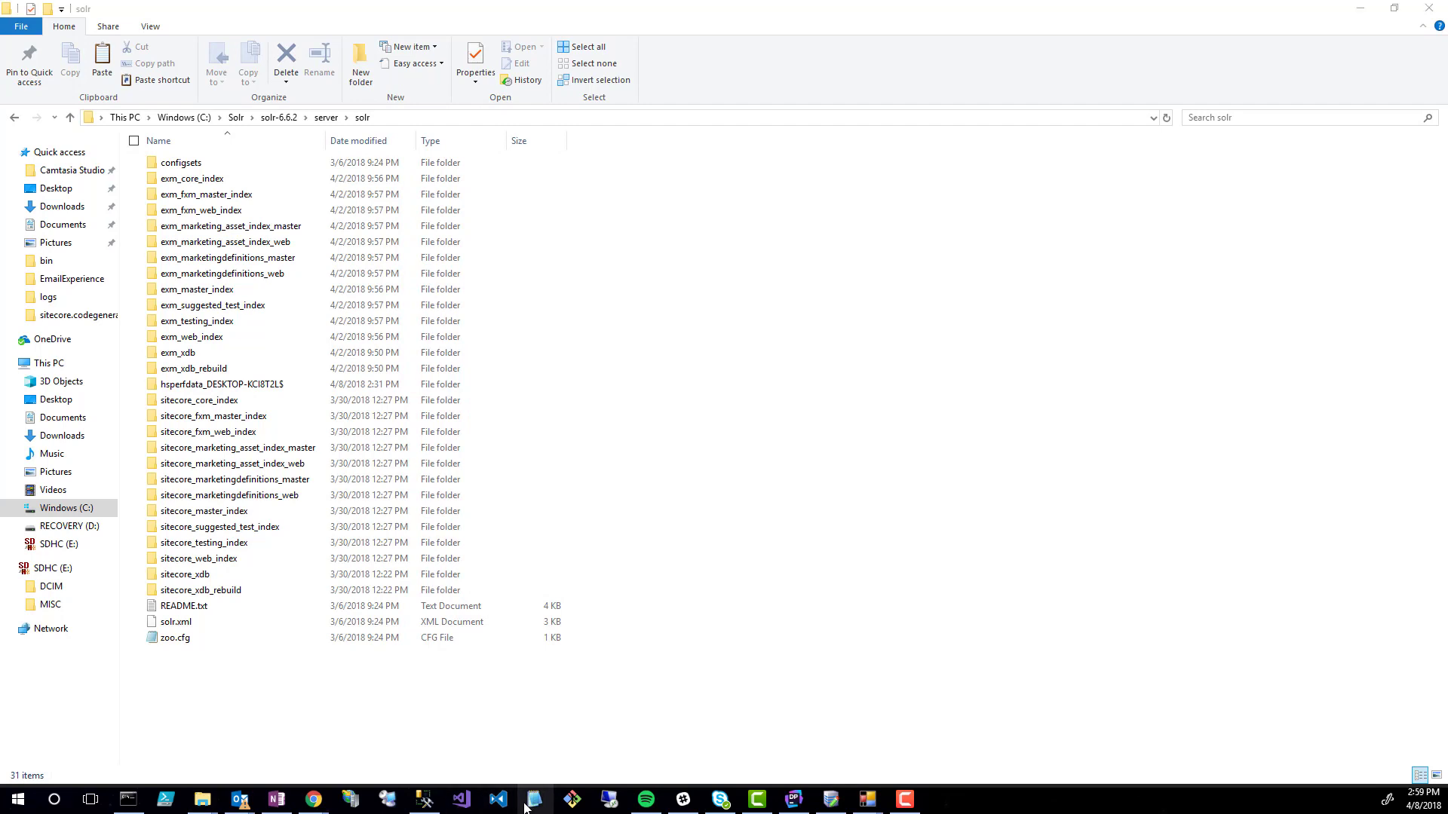
pyautogui.rightClick(525, 807)
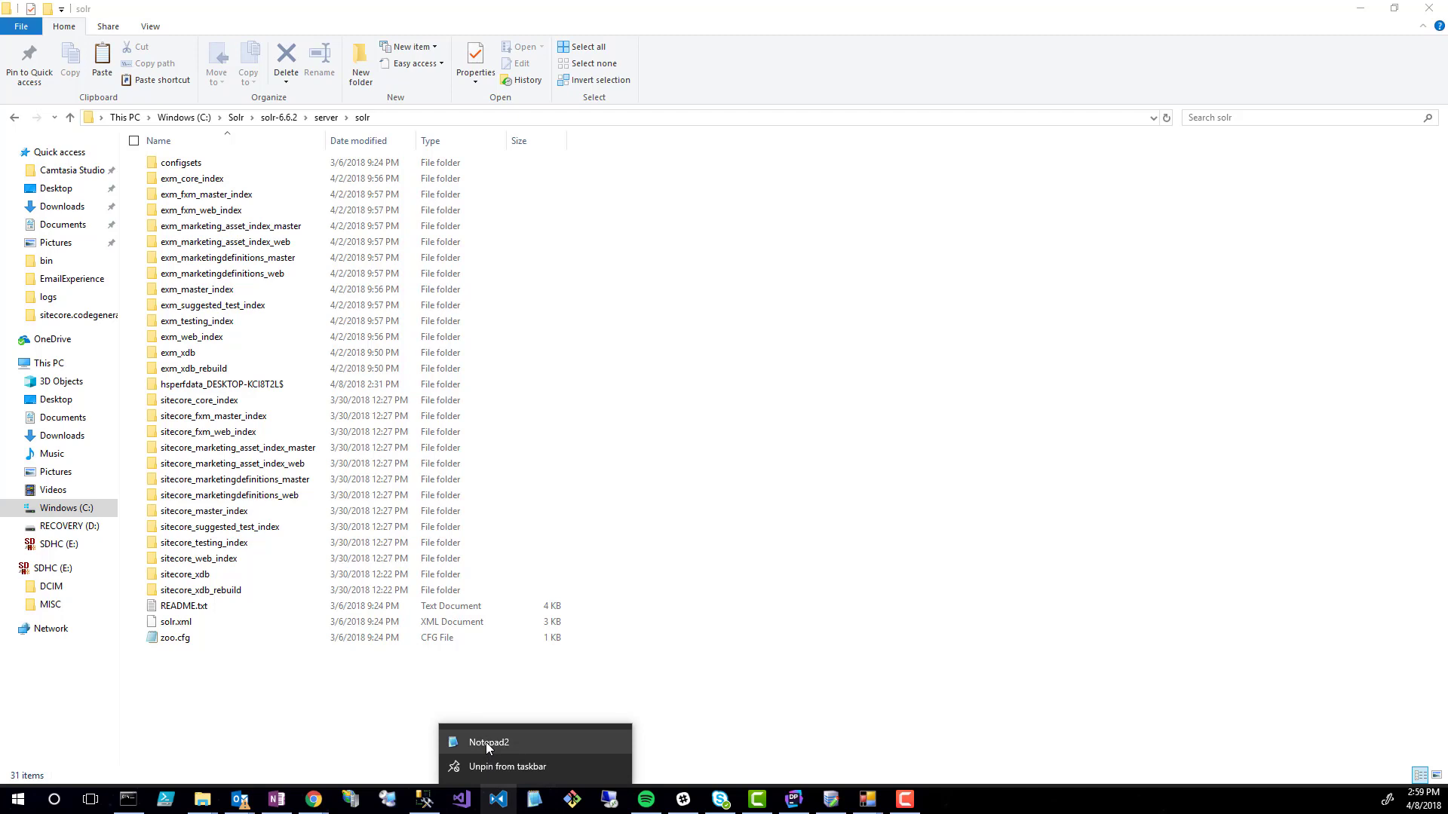
pyautogui.click(537, 804)
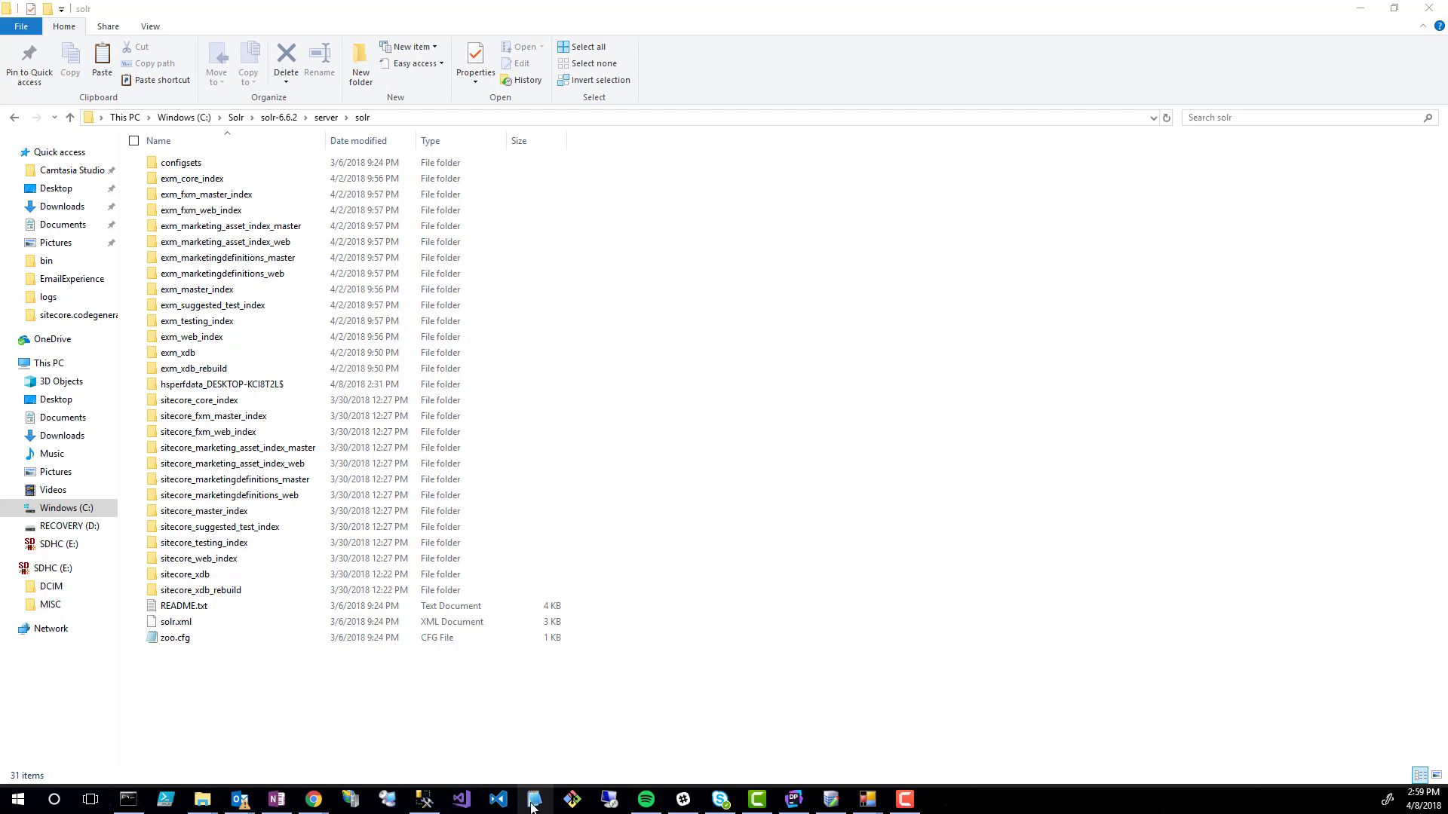
pyautogui.rightClick(534, 799)
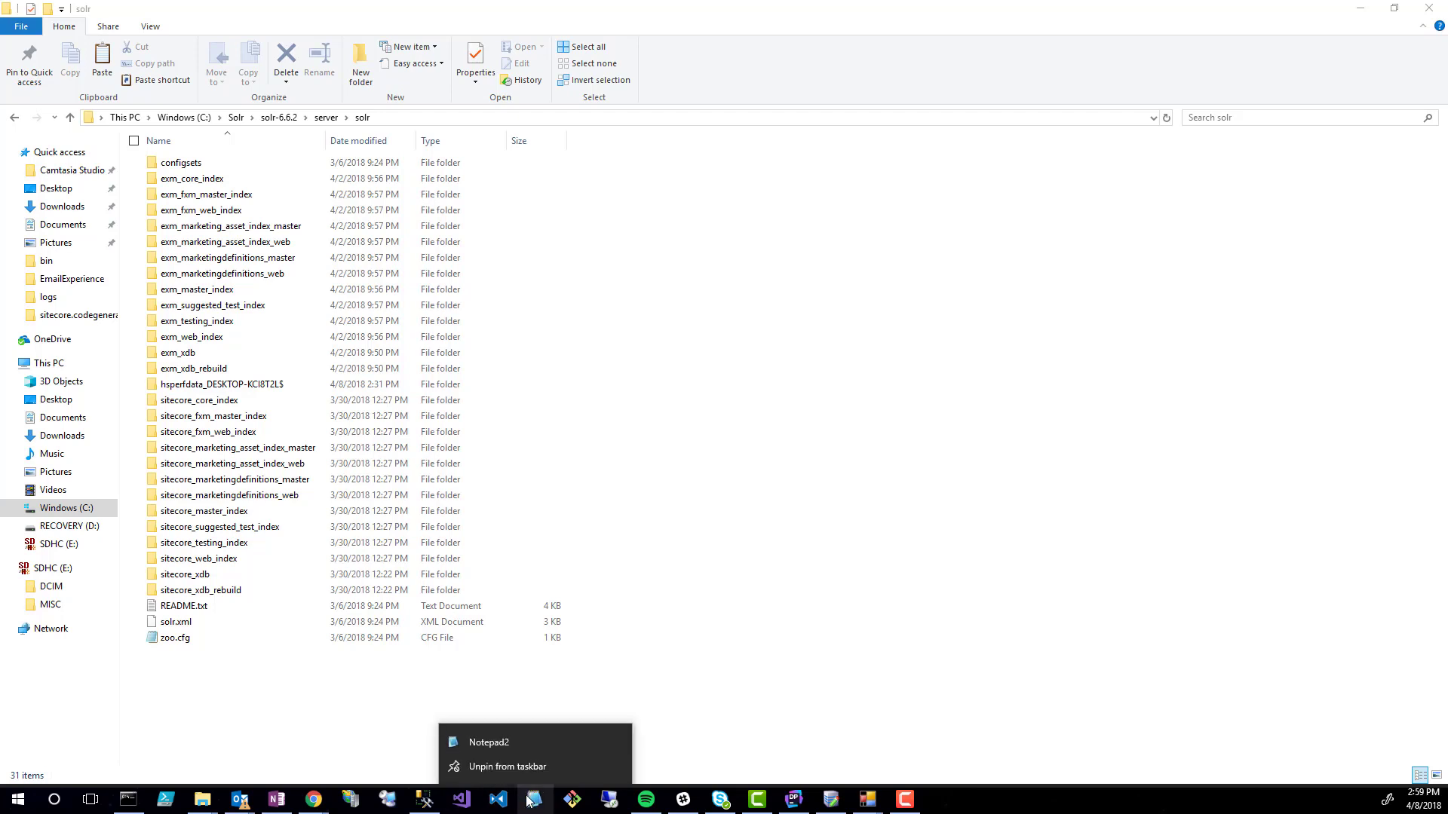
pyautogui.rightClick(503, 748)
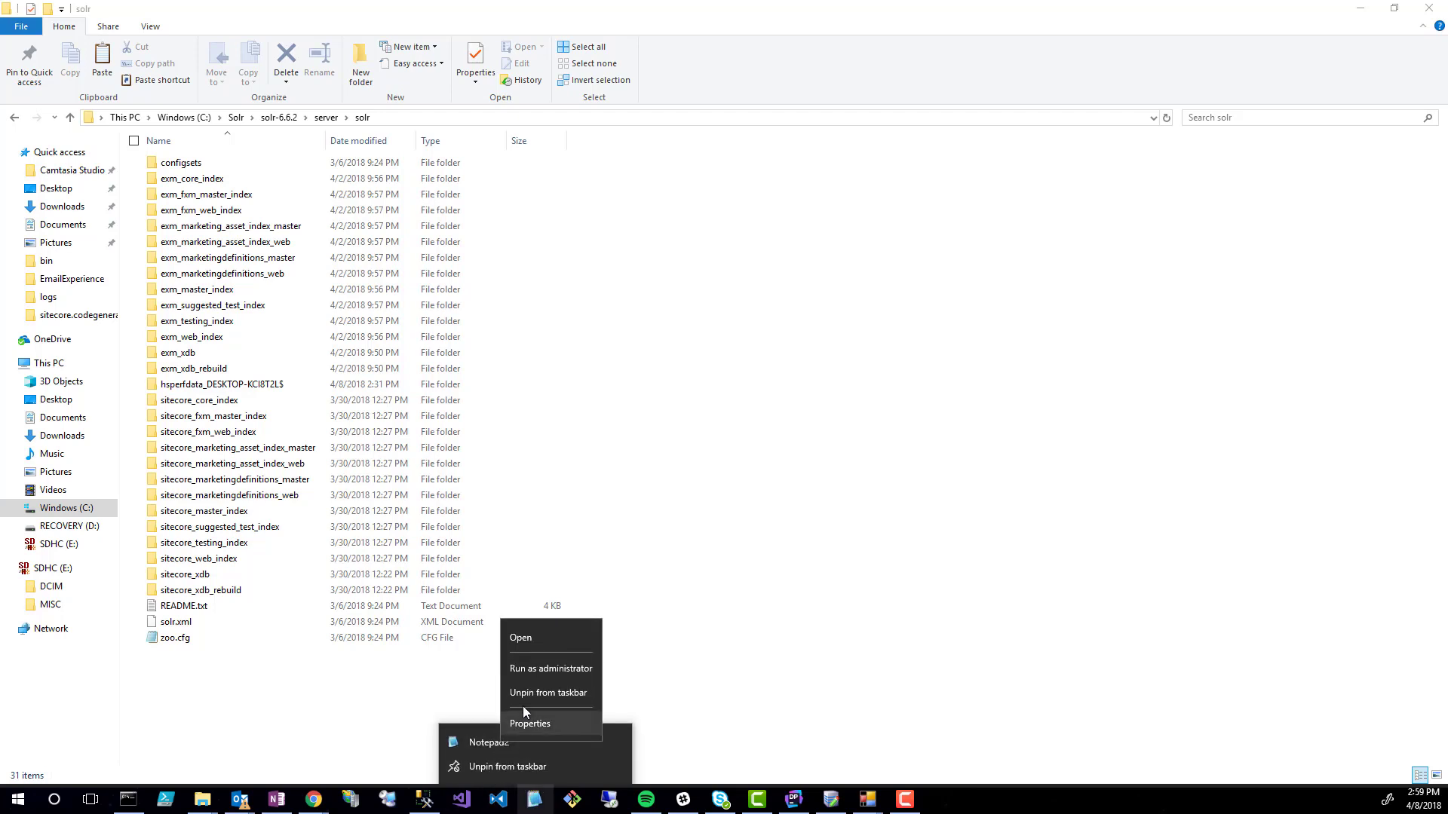
pyautogui.click(540, 669)
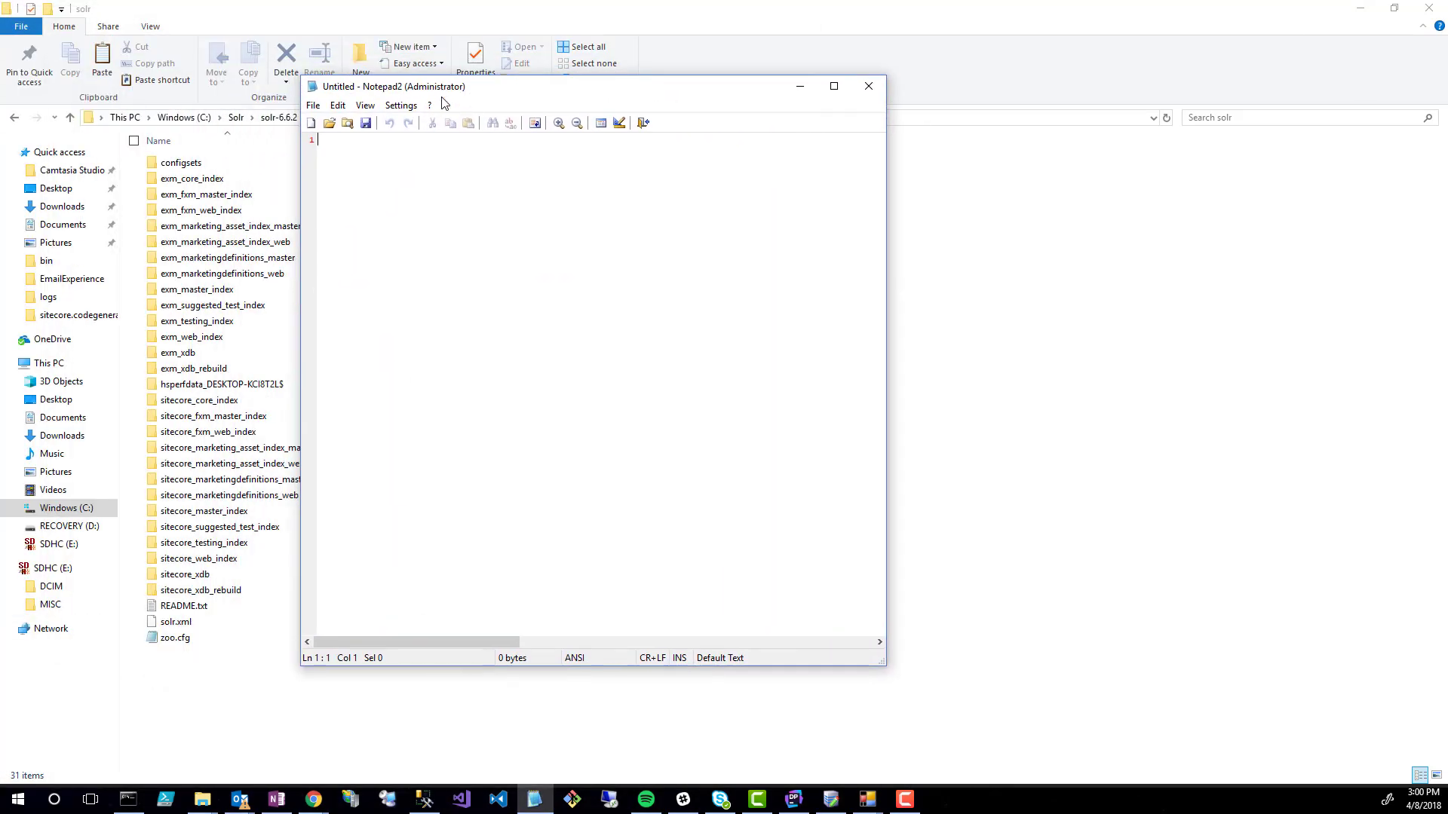
# Open Notepad2's file-open browser at C:\Windows\System32\drivers\etc, showing the hosts file
pyautogui.click(312, 106)
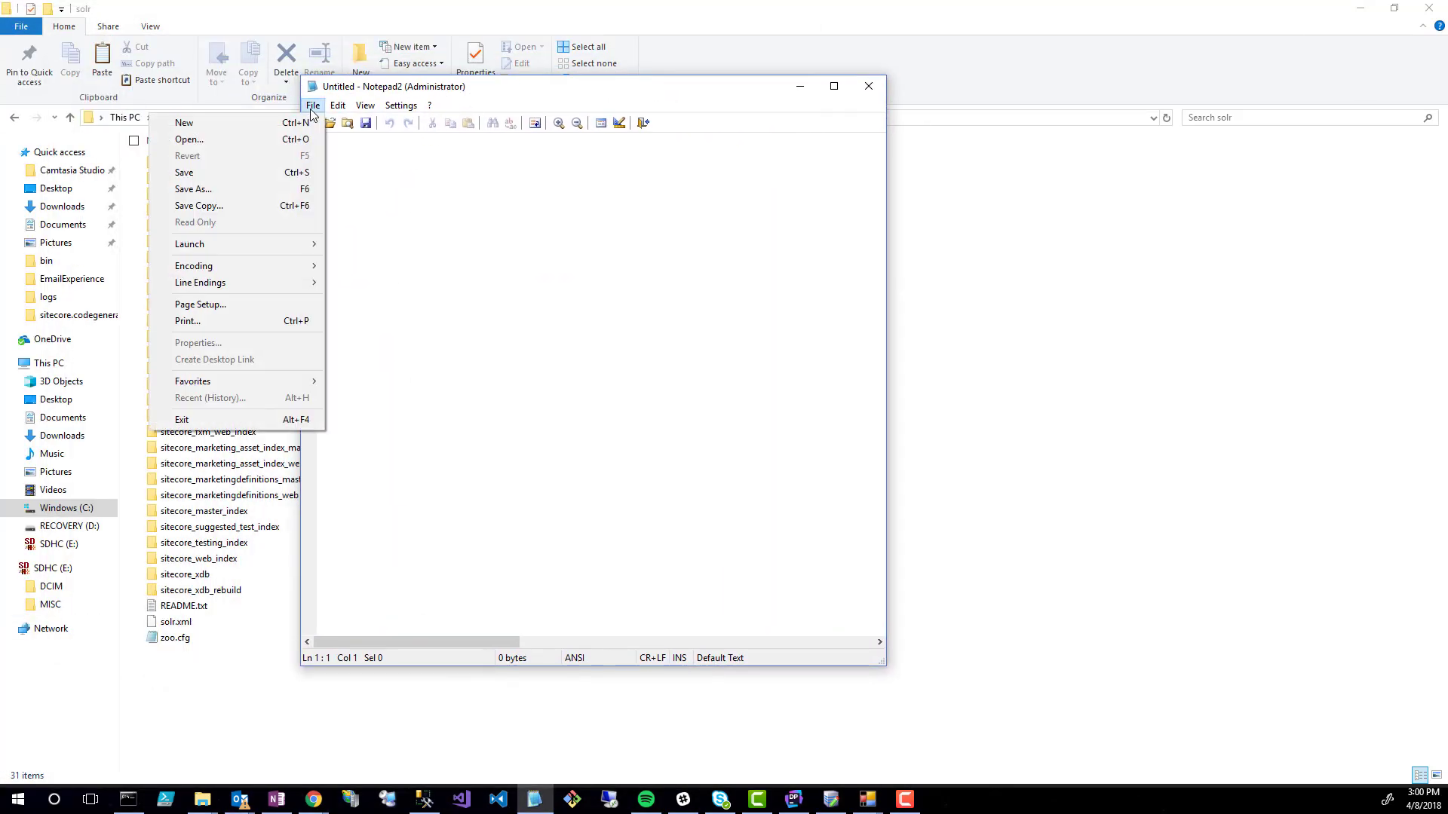
pyautogui.click(229, 139)
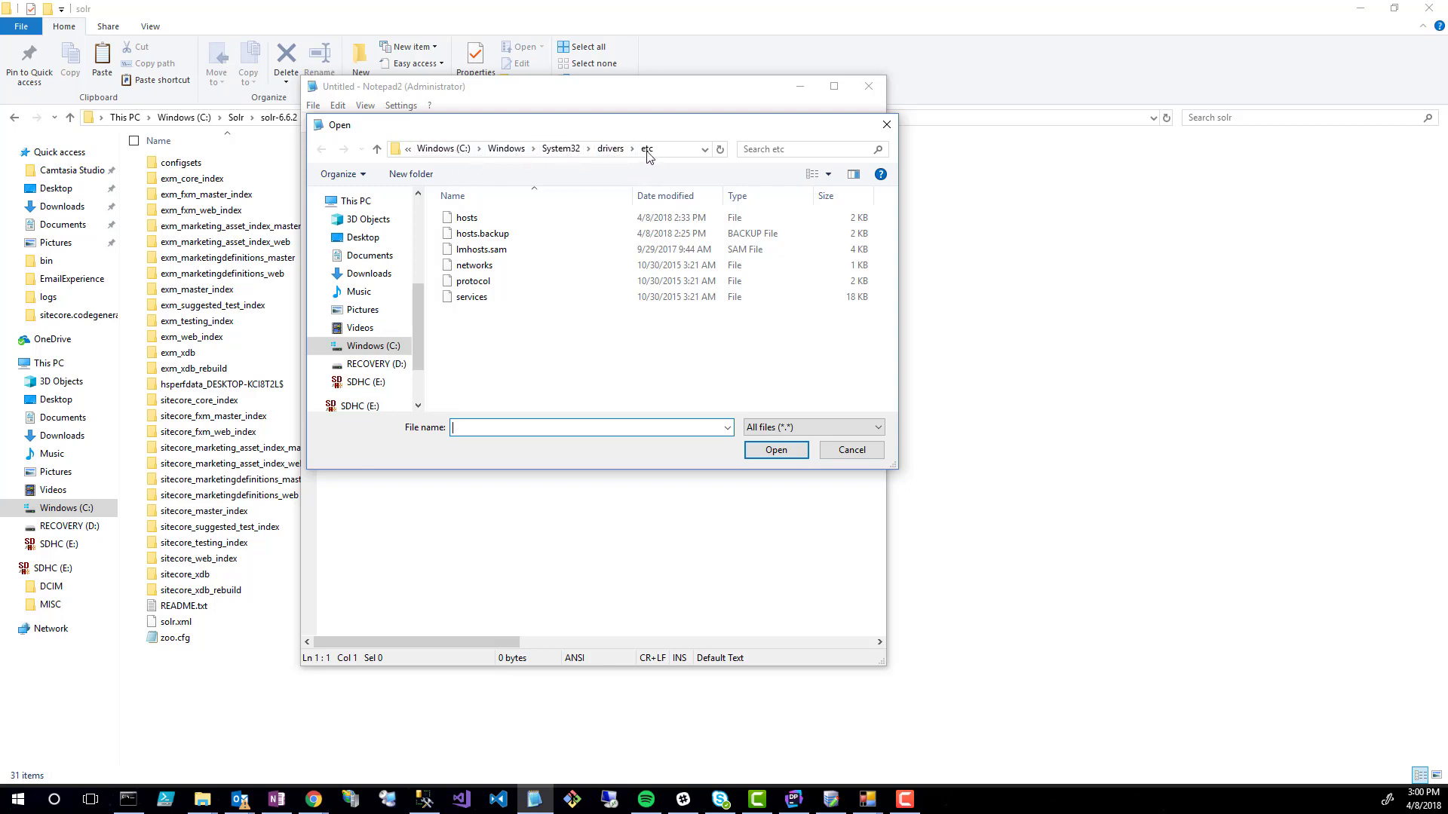
# Remove the sandbox9.xconnect and sandbox9.sc lines and trailing blank lines from hosts, then save and close
pyautogui.doubleClick(476, 219)
pyautogui.scroll(-8, 494, 449)
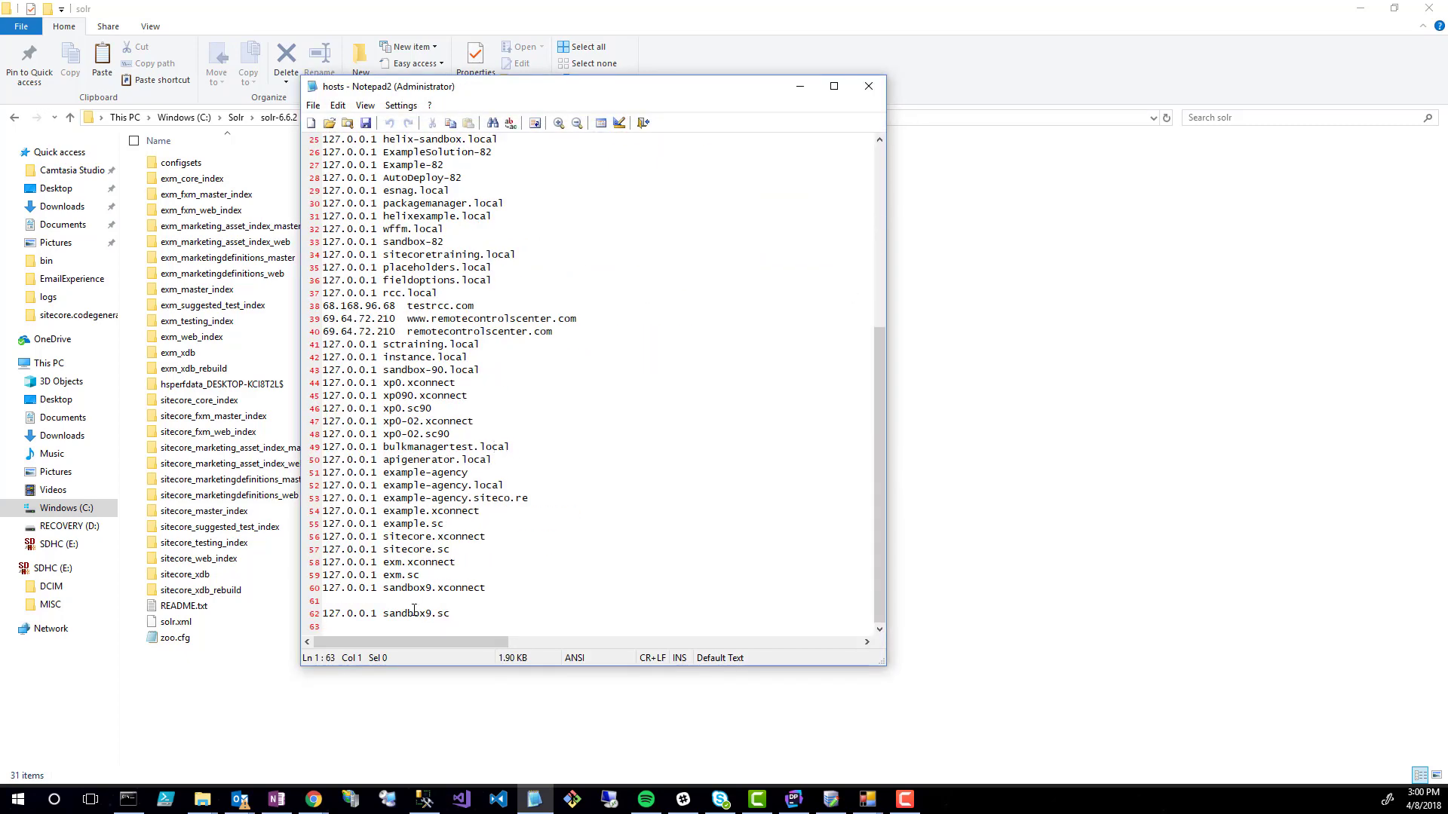
pyautogui.moveTo(468, 614); pyautogui.dragTo(292, 587)
pyautogui.press('Delete')
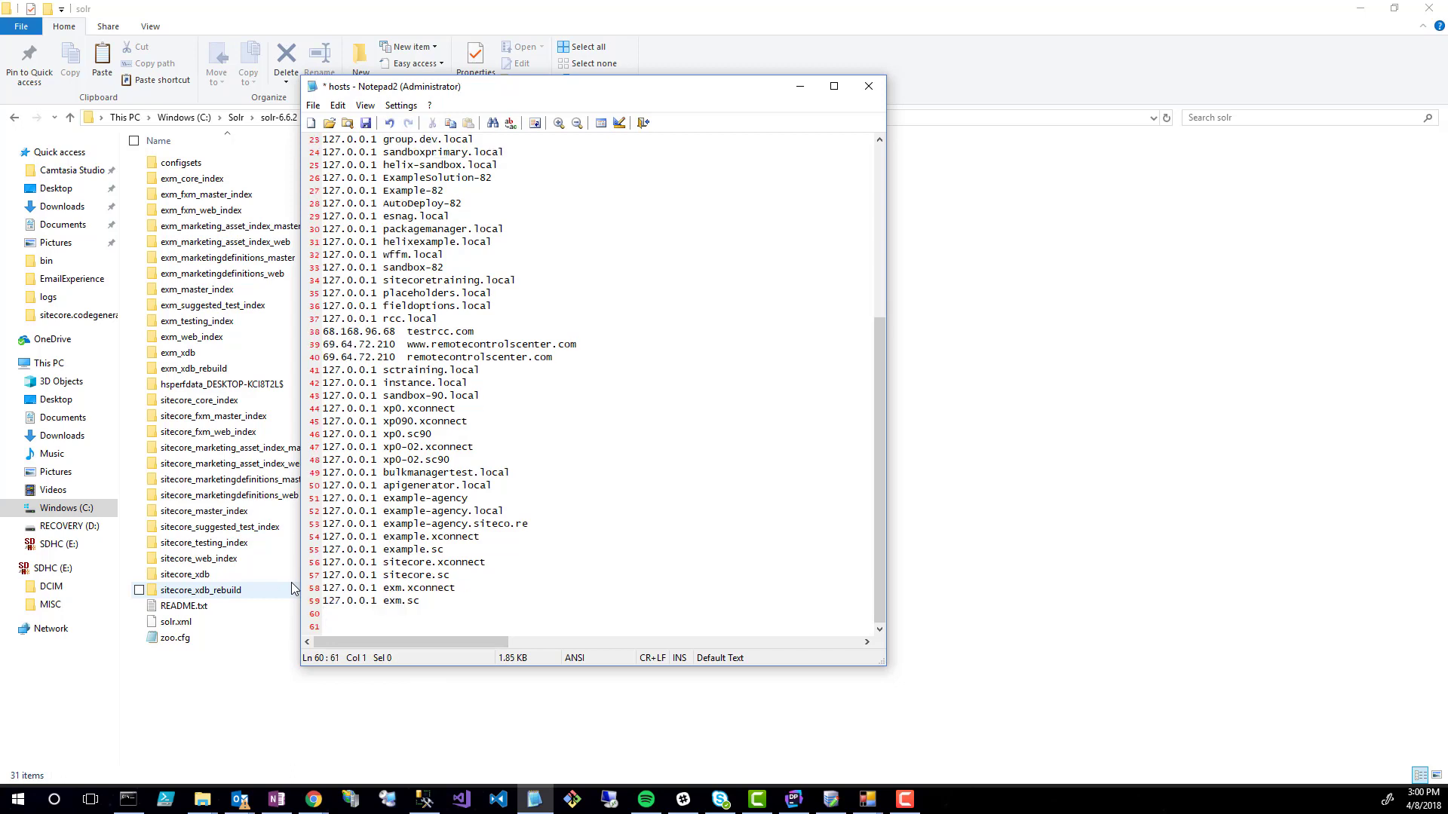
pyautogui.press('Delete')
pyautogui.press('BackSpace')
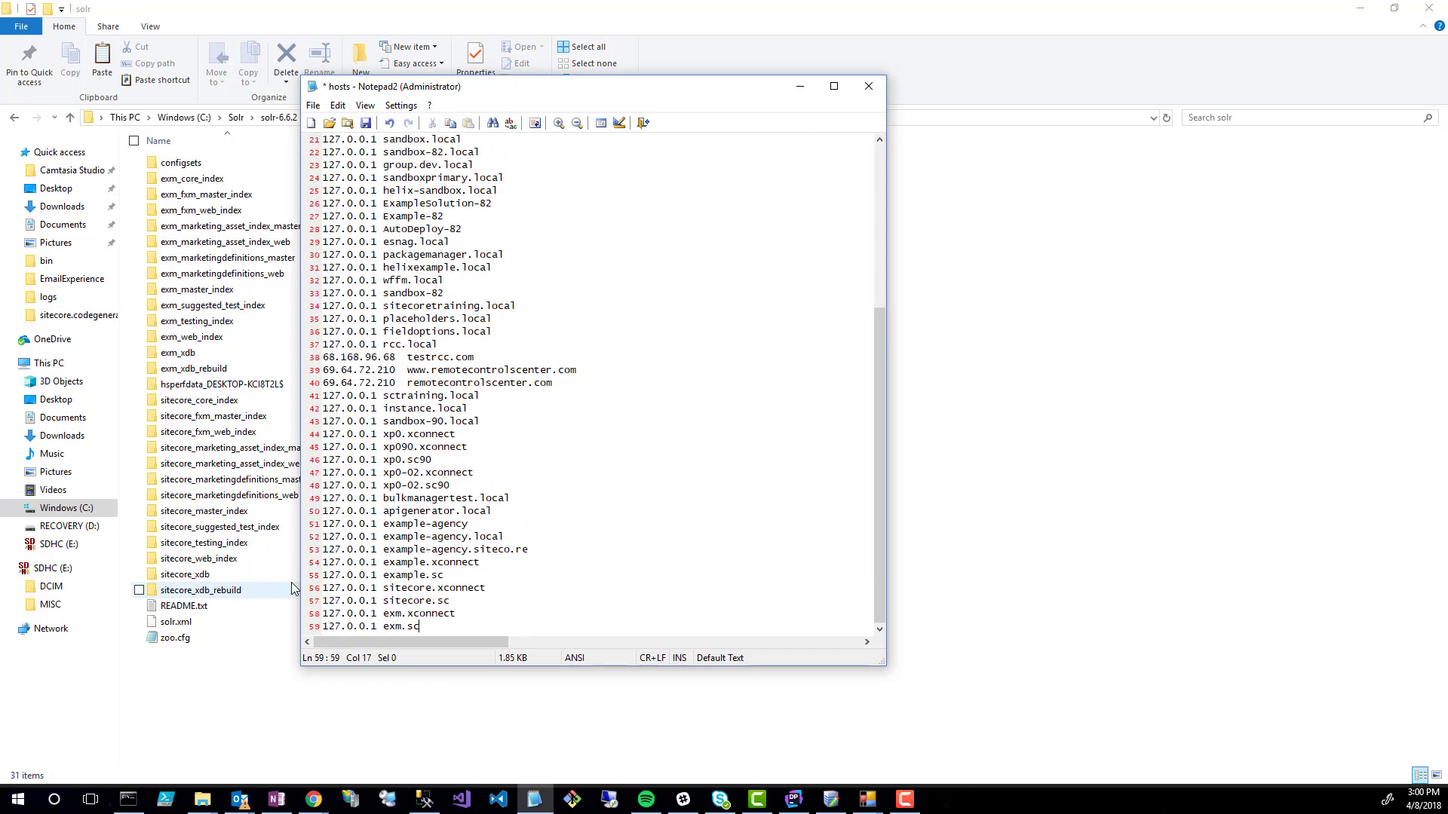
pyautogui.hotkey('ctrl', 's')
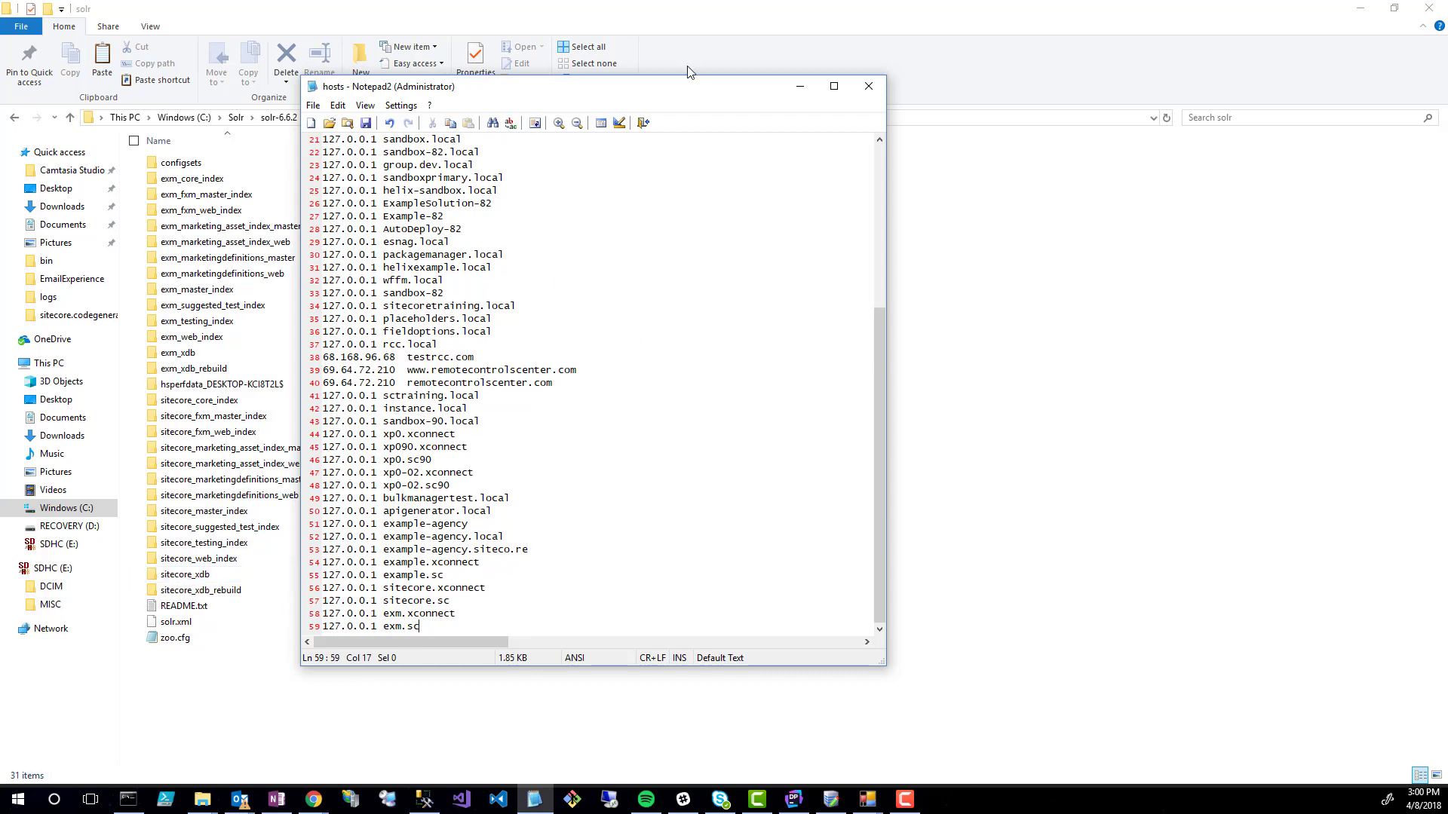
pyautogui.click(868, 89)
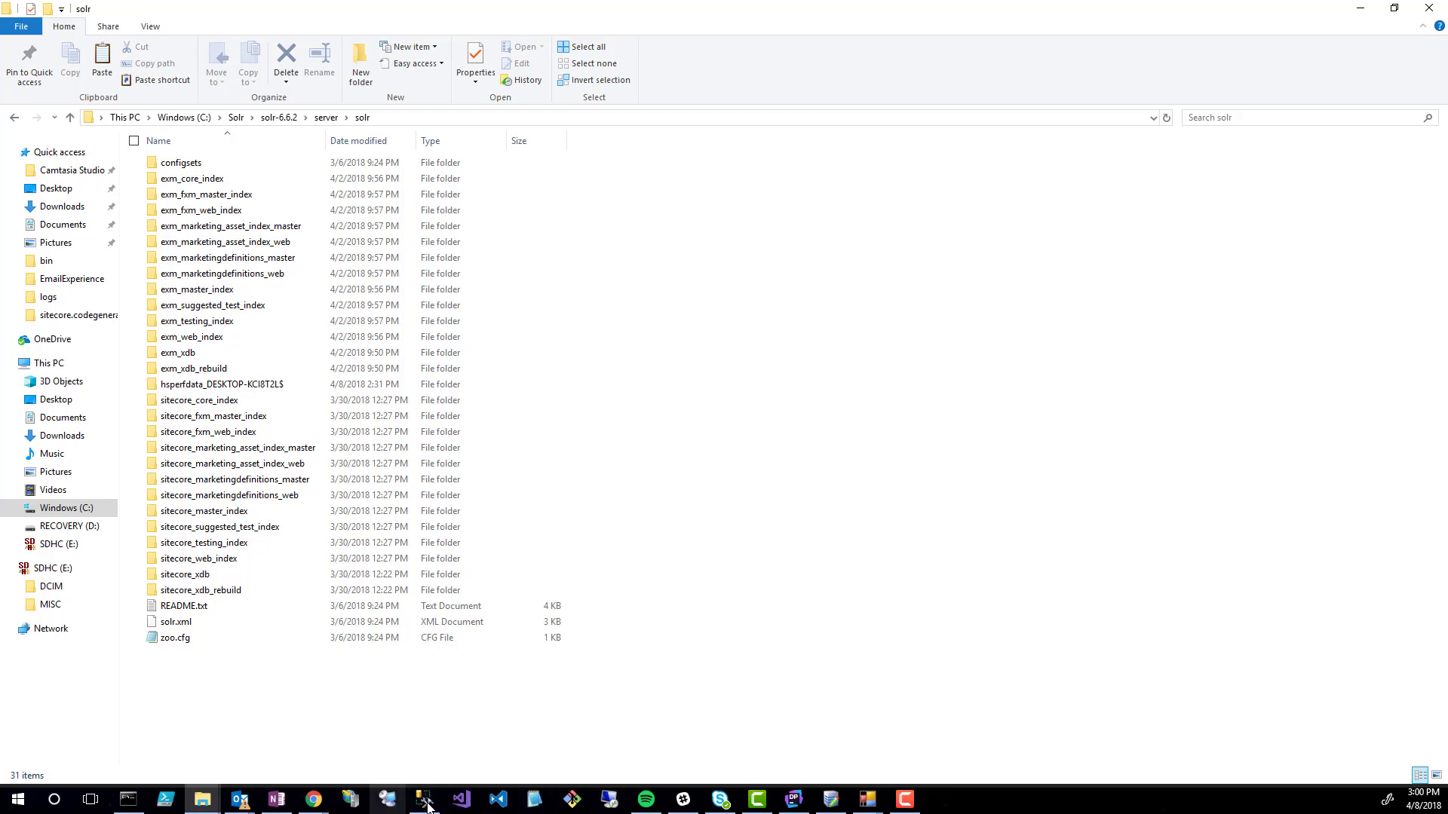
pyautogui.moveTo(426, 805)
pyautogui.click(453, 758)
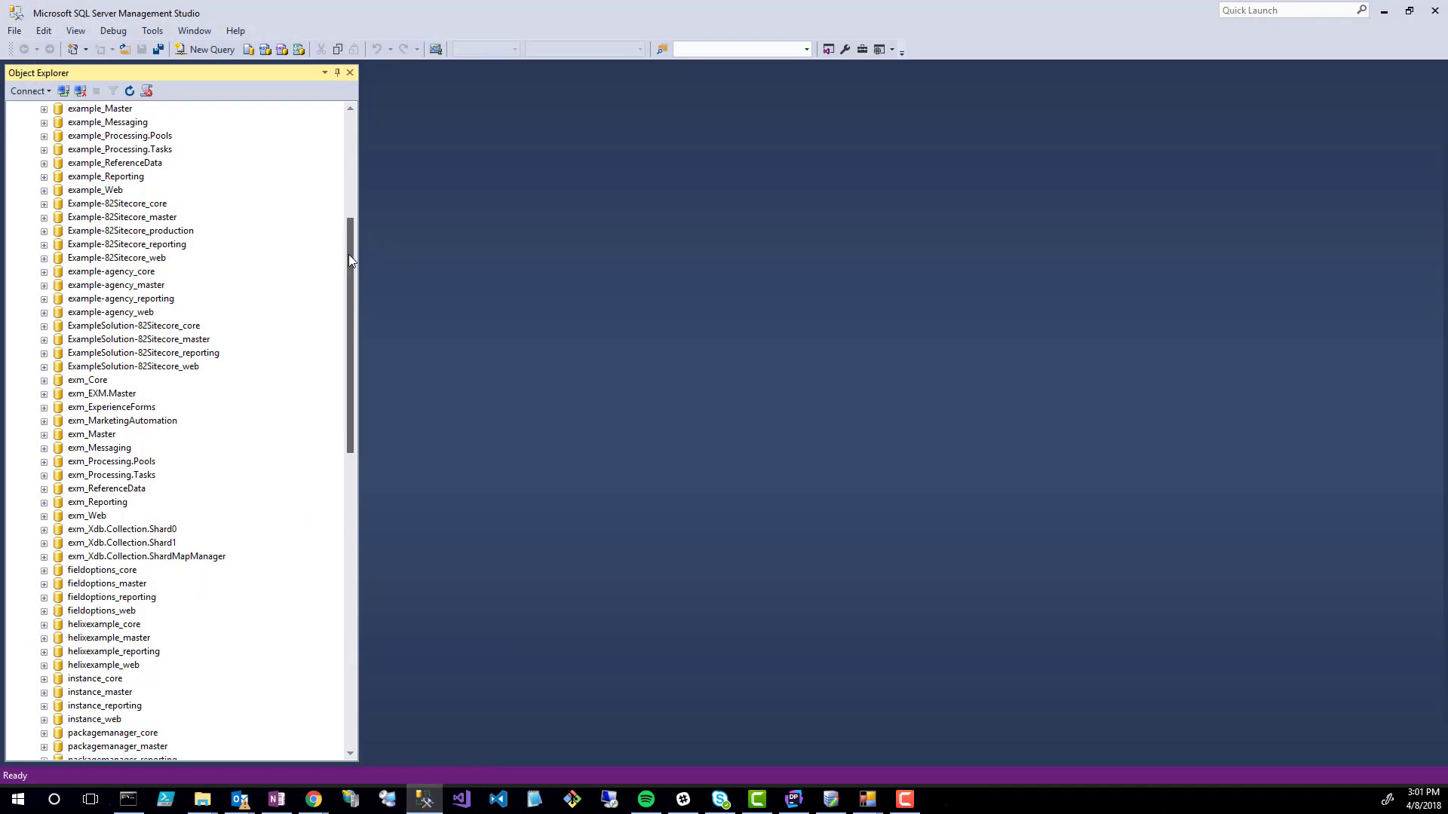
pyautogui.moveTo(348, 255); pyautogui.dragTo(378, 57)
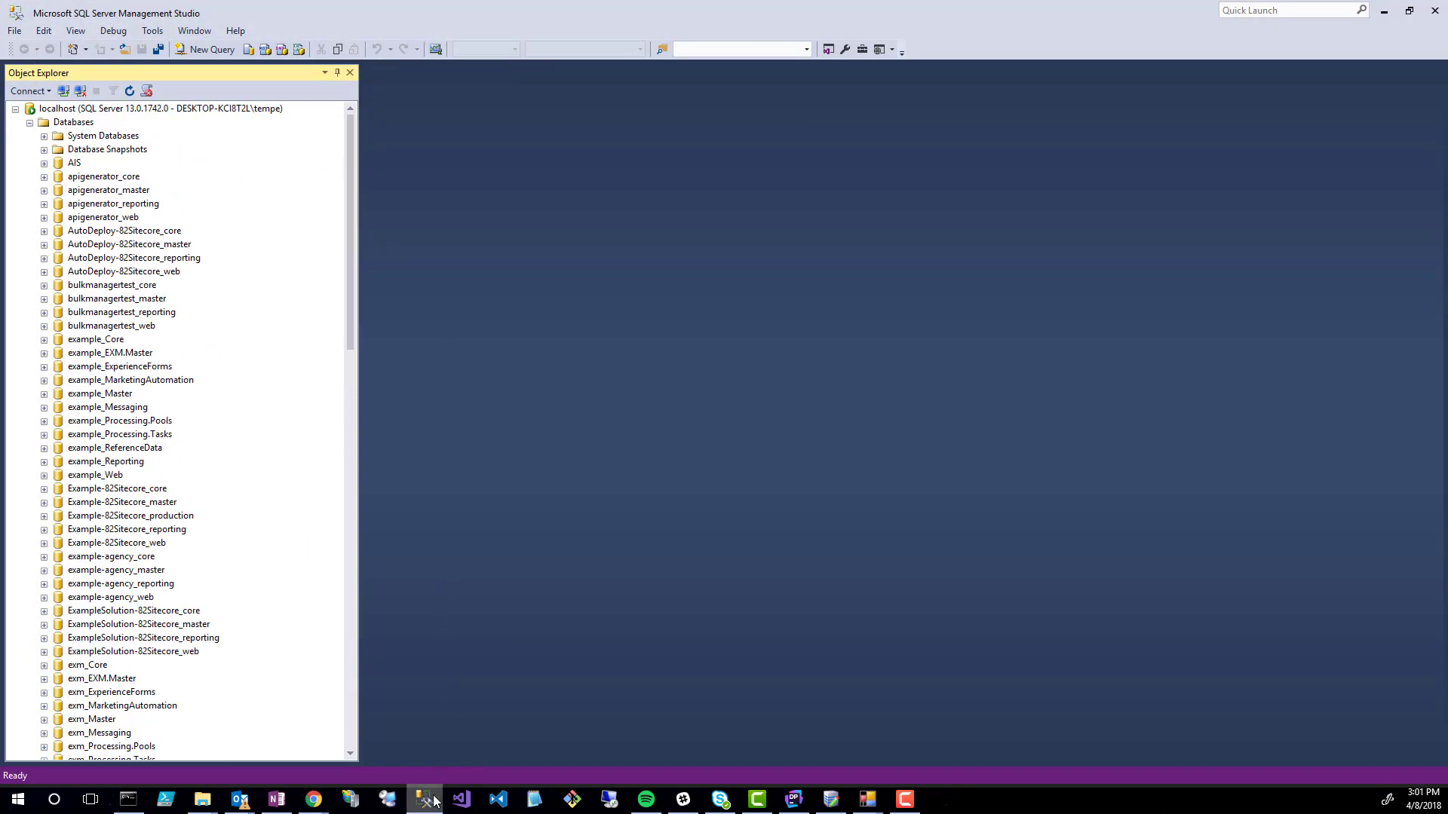
pyautogui.moveTo(427, 809)
pyautogui.click(15, 31)
pyautogui.click(75, 52)
pyautogui.click(15, 32)
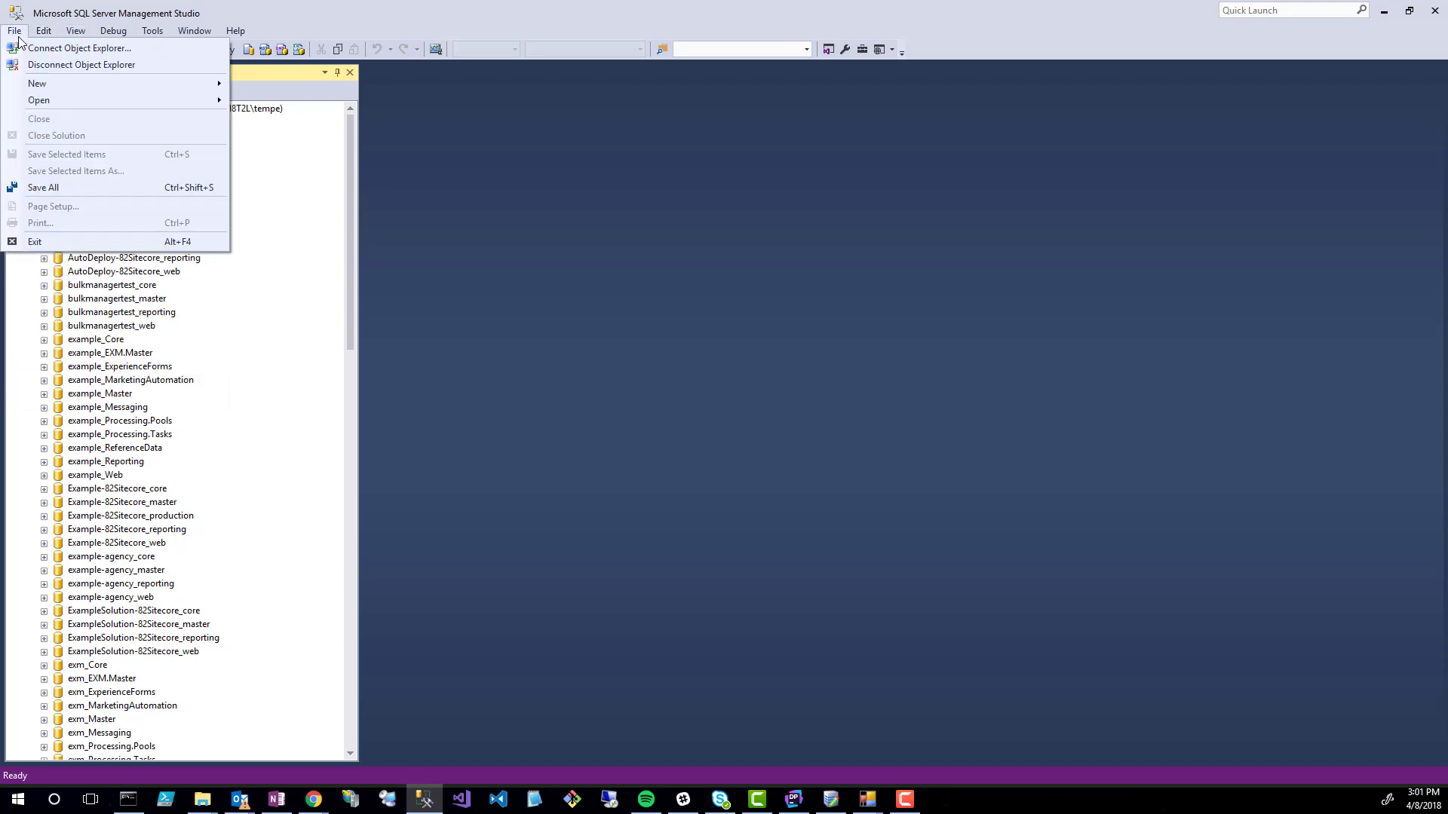
pyautogui.click(22, 47)
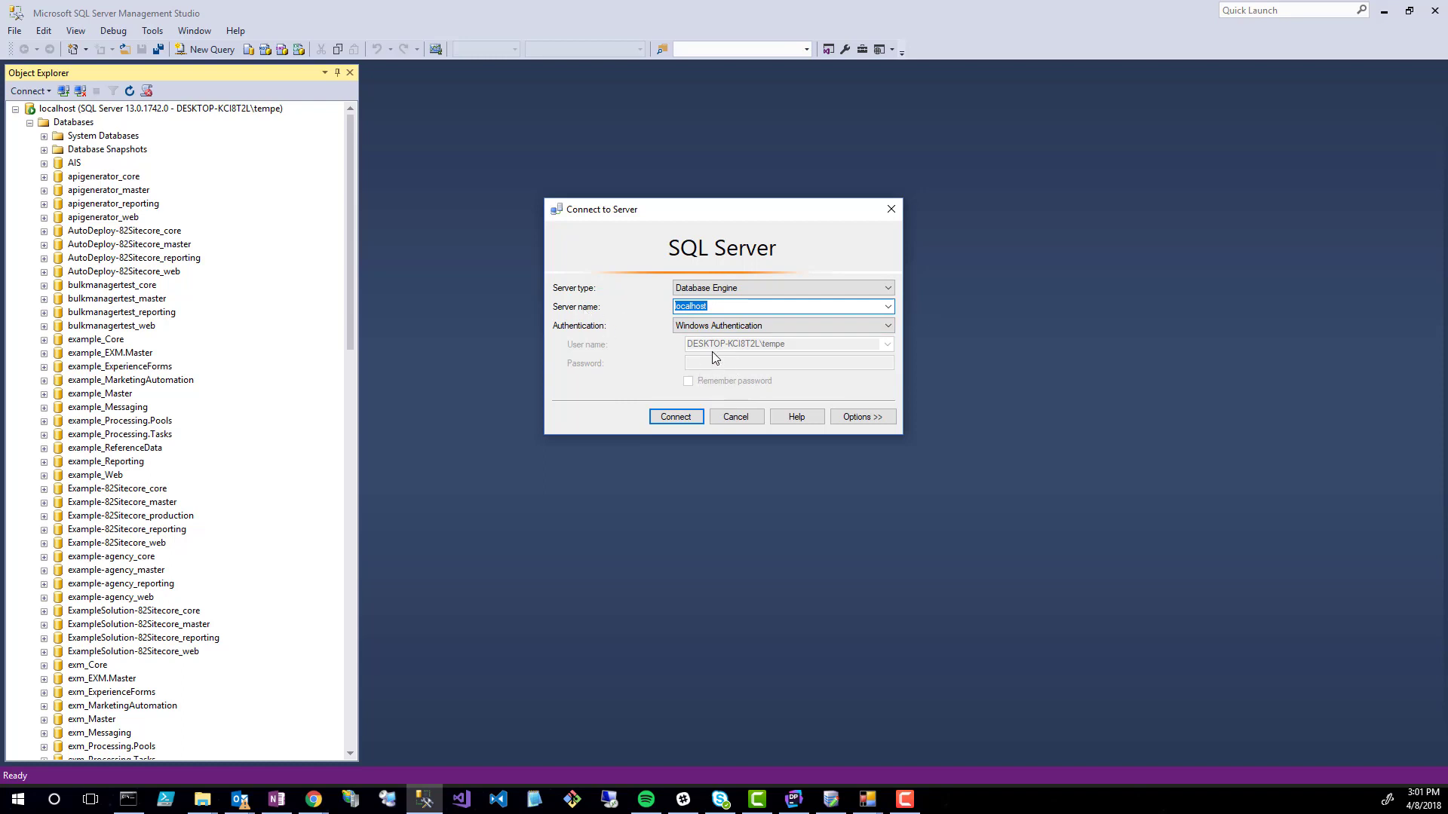
pyautogui.click(753, 421)
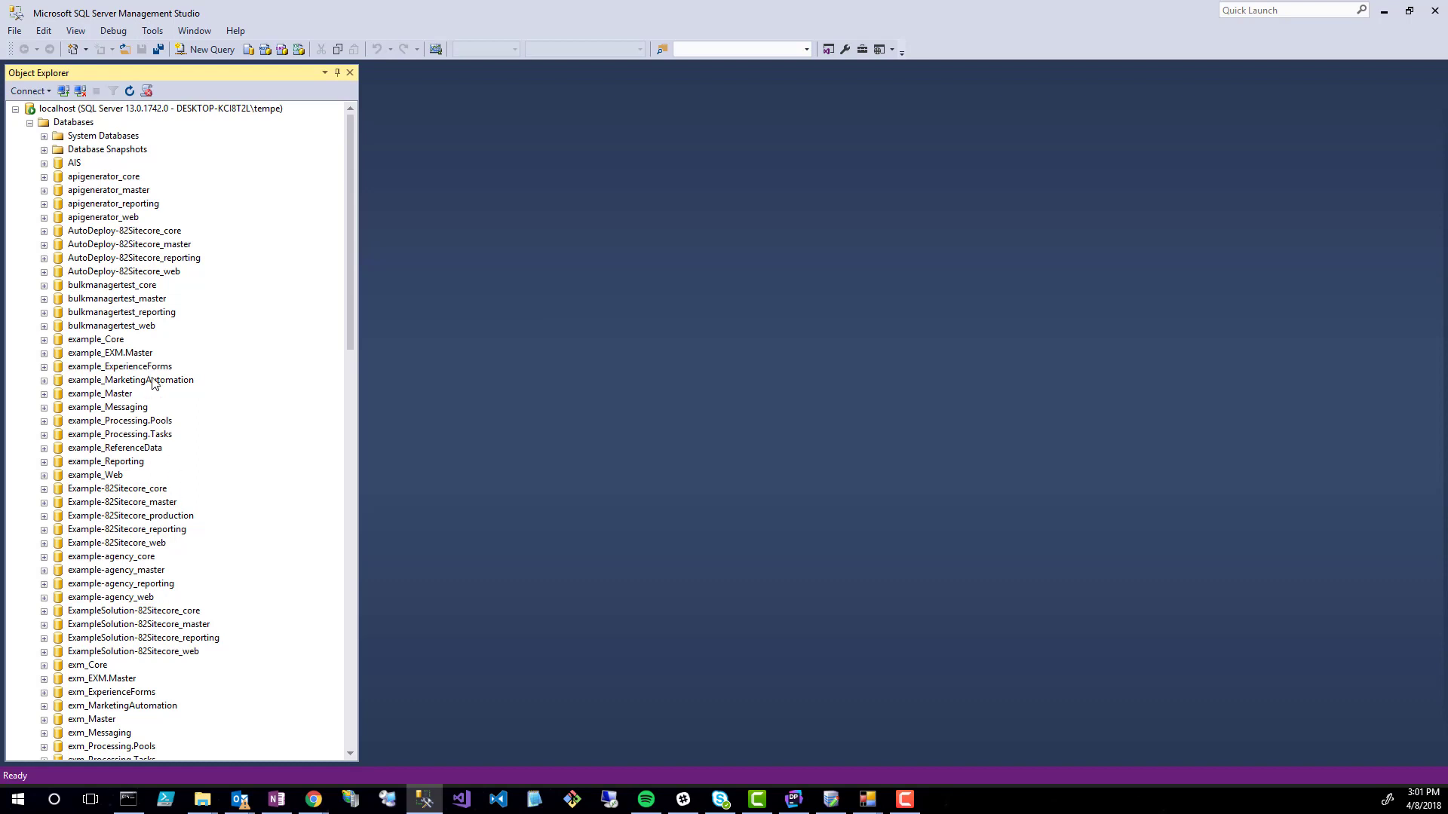
pyautogui.scroll(-4, 117, 532)
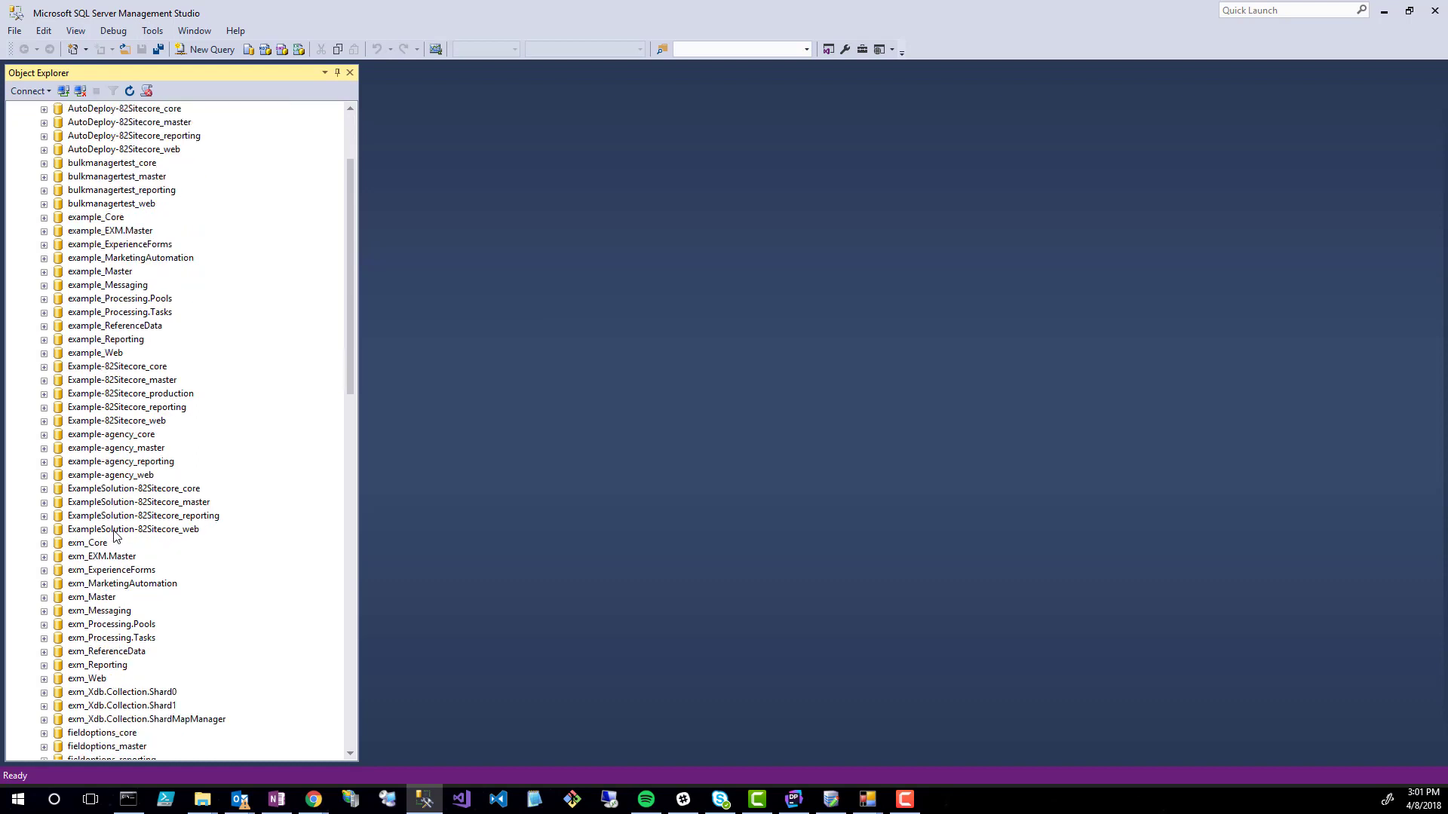
pyautogui.scroll(-11, 113, 515)
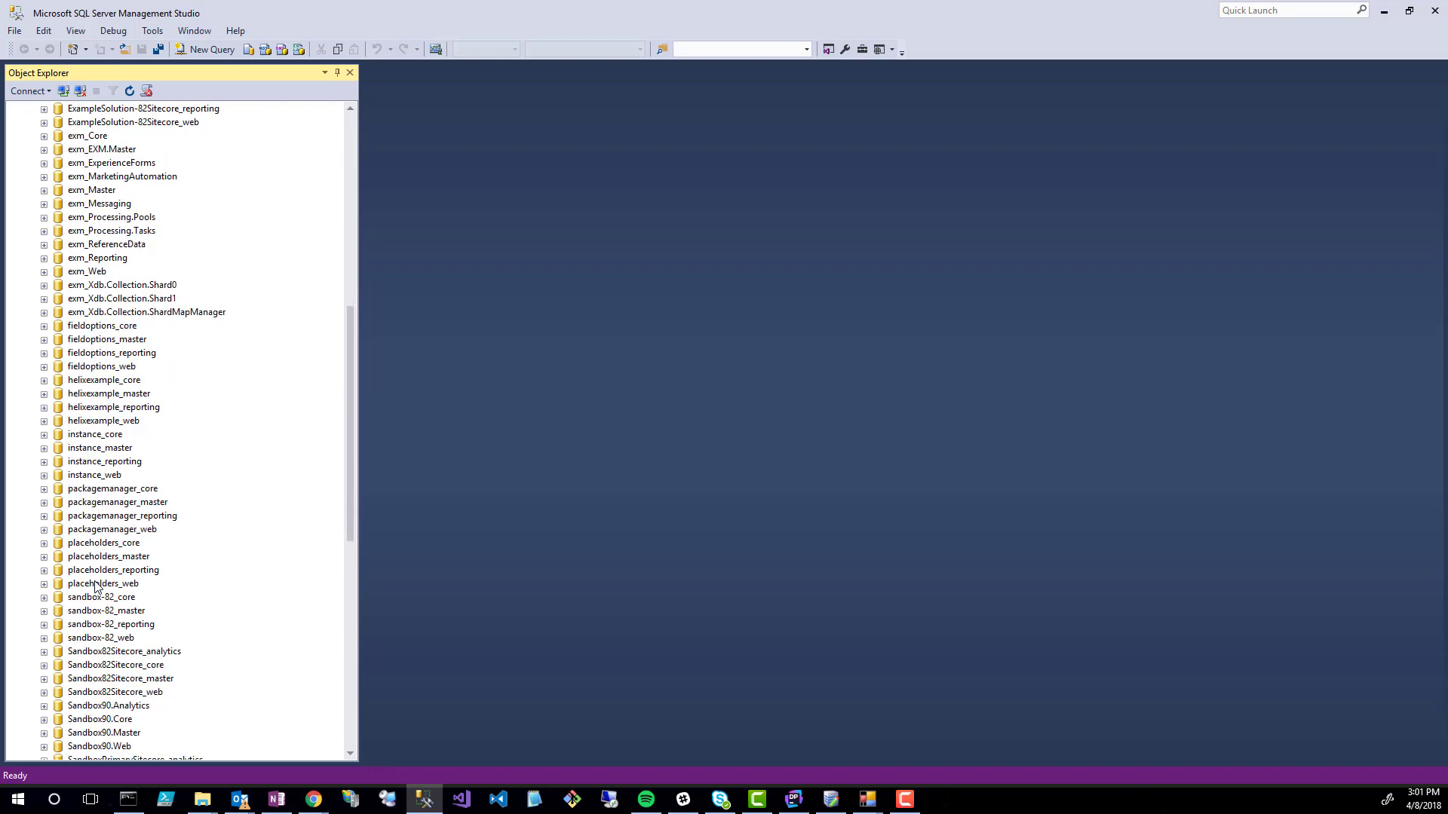
pyautogui.scroll(-1, 92, 597)
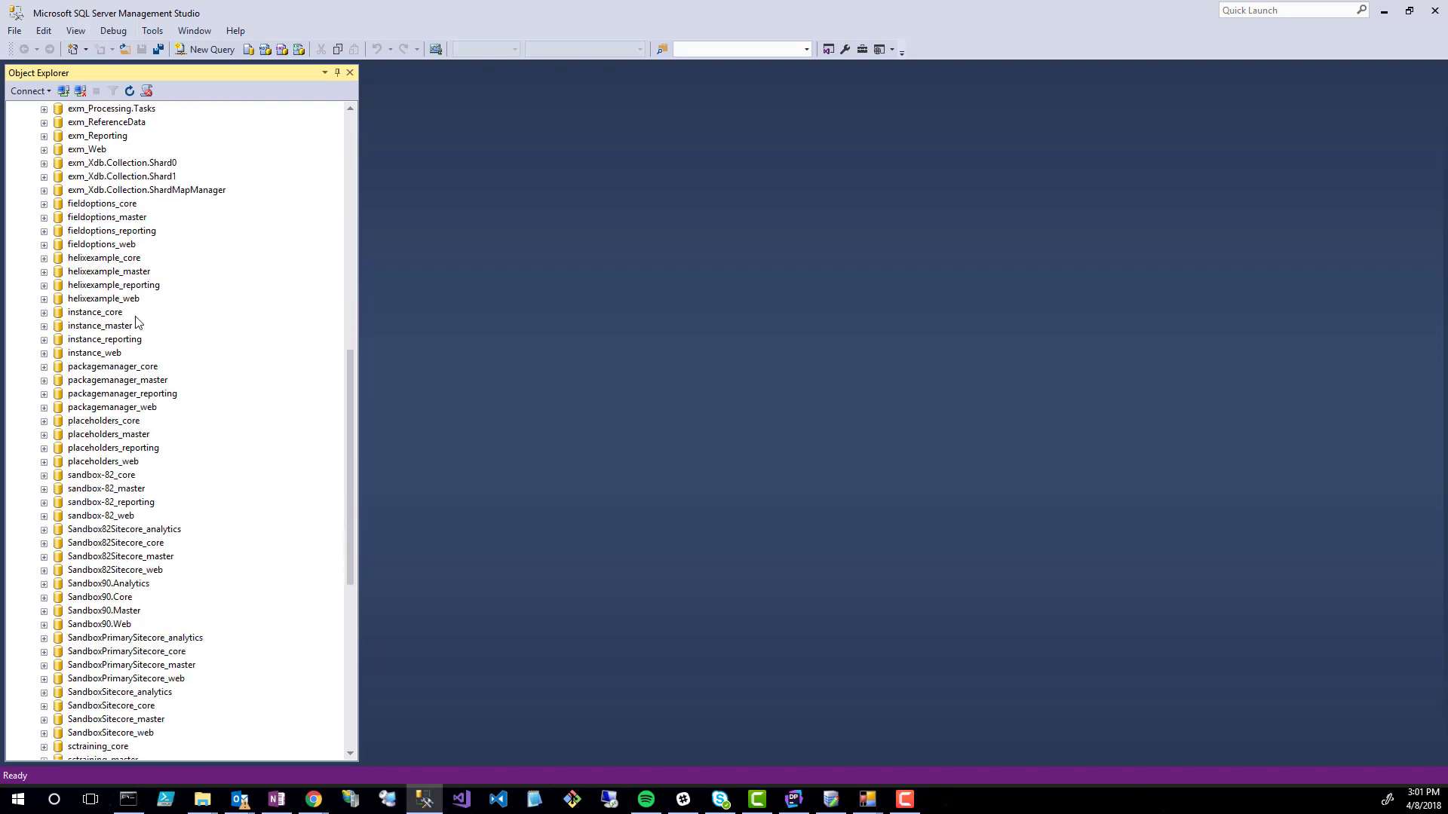
pyautogui.scroll(12, 128, 324)
pyautogui.scroll(4, 124, 331)
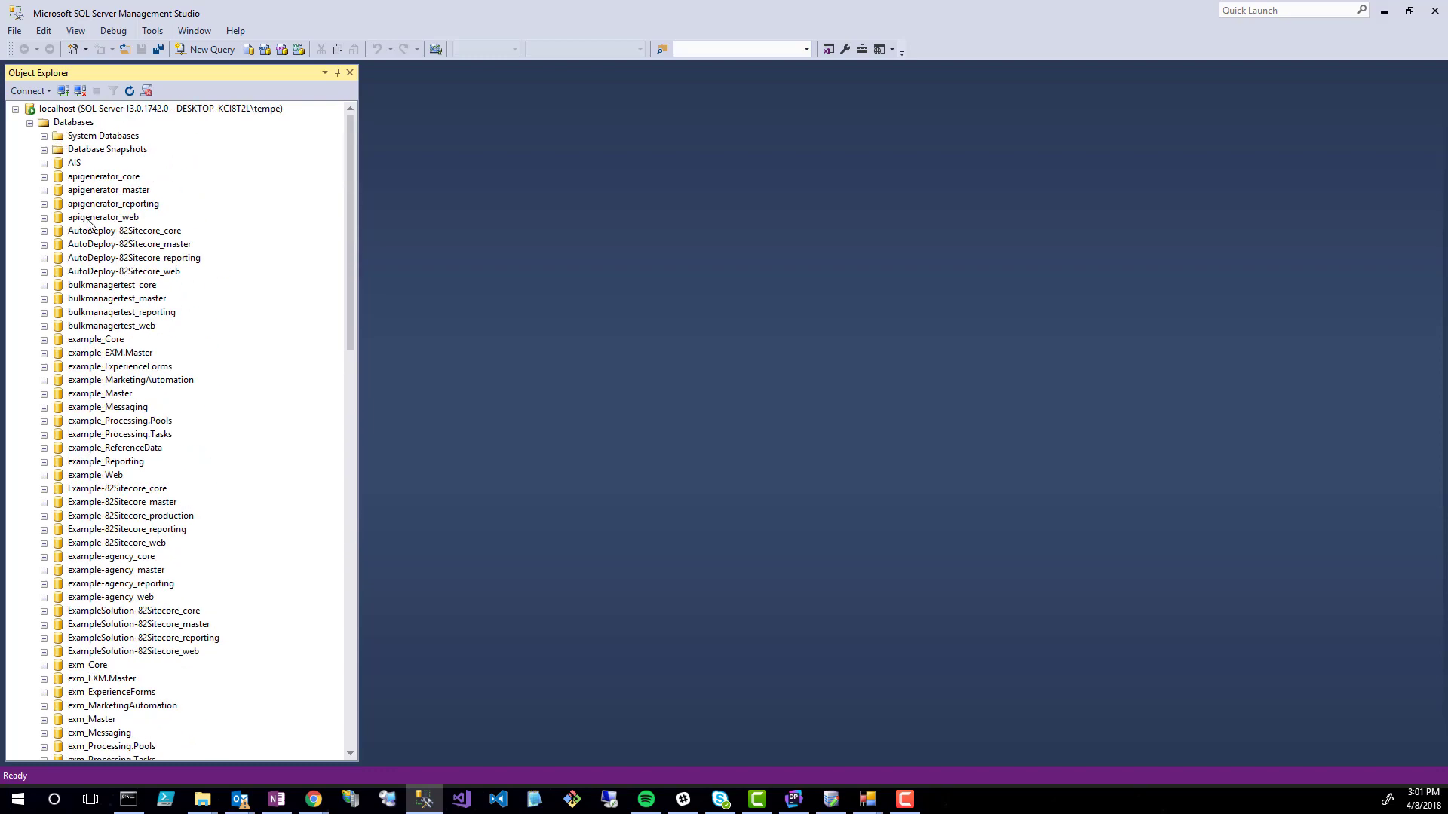
# Refresh the Databases node and select sandbox9_Core in the database list
pyautogui.rightClick(76, 123)
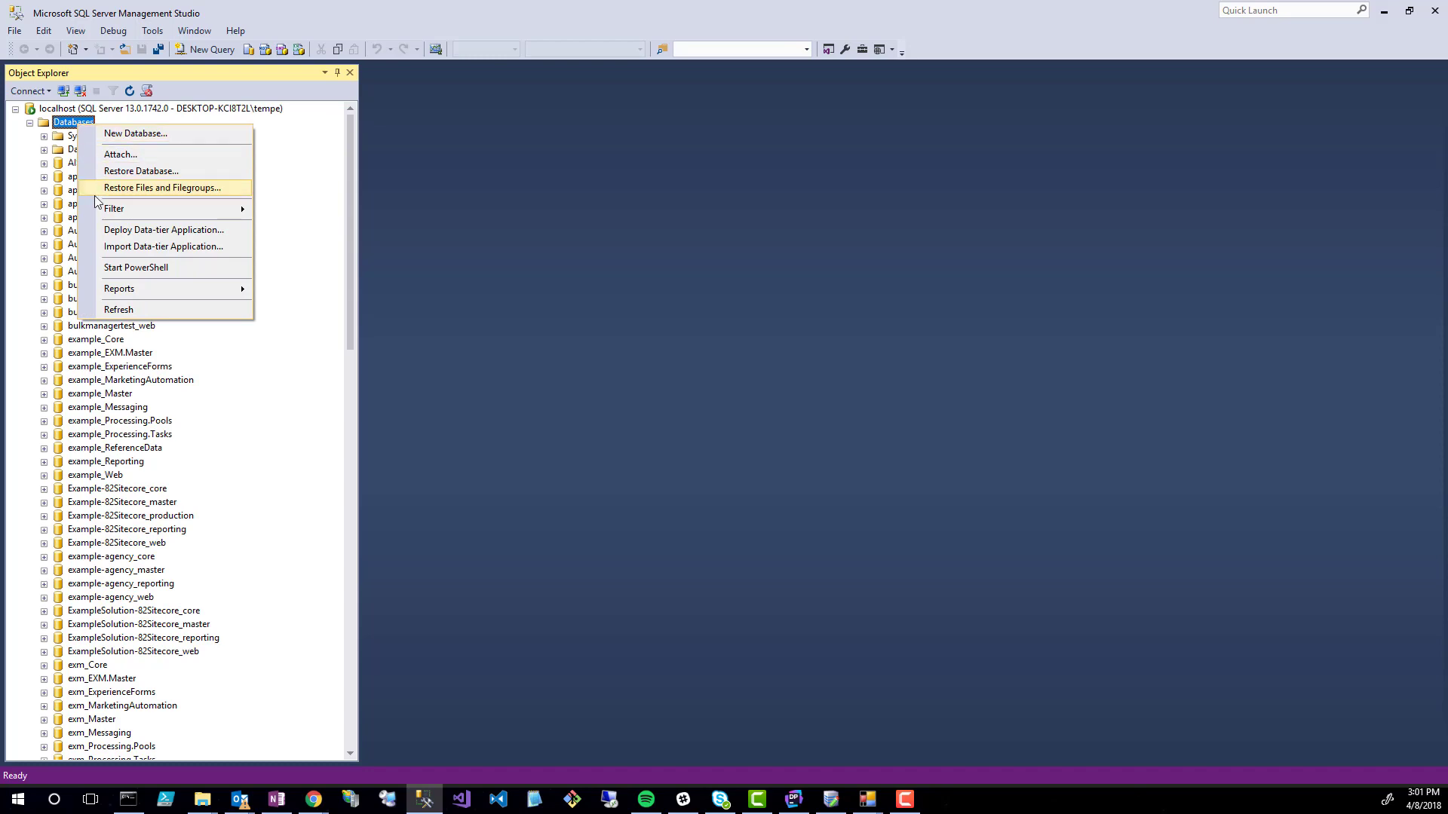
pyautogui.click(113, 309)
pyautogui.scroll(-6, 209, 405)
pyautogui.scroll(-10, 209, 405)
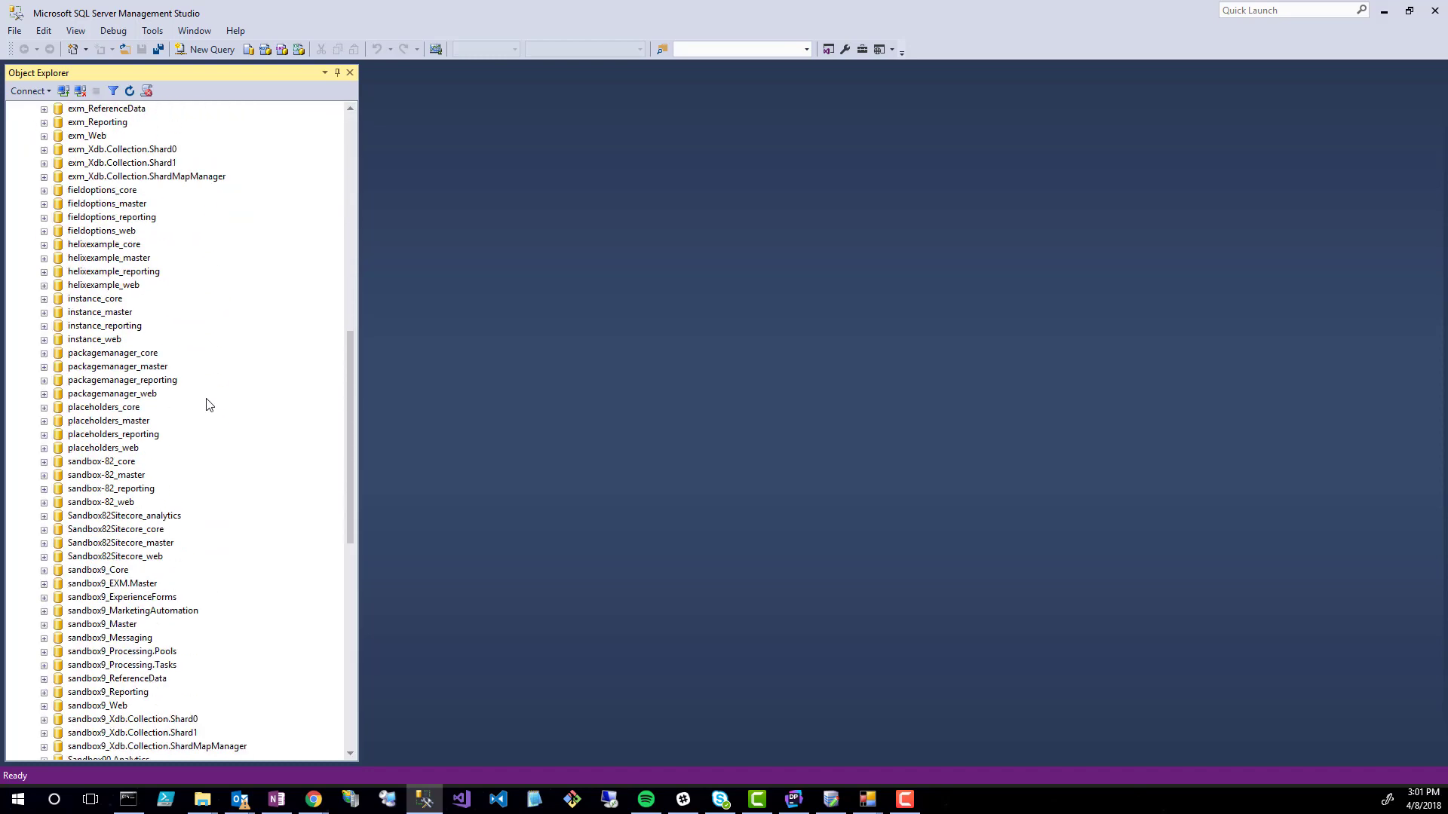
pyautogui.scroll(-3, 214, 445)
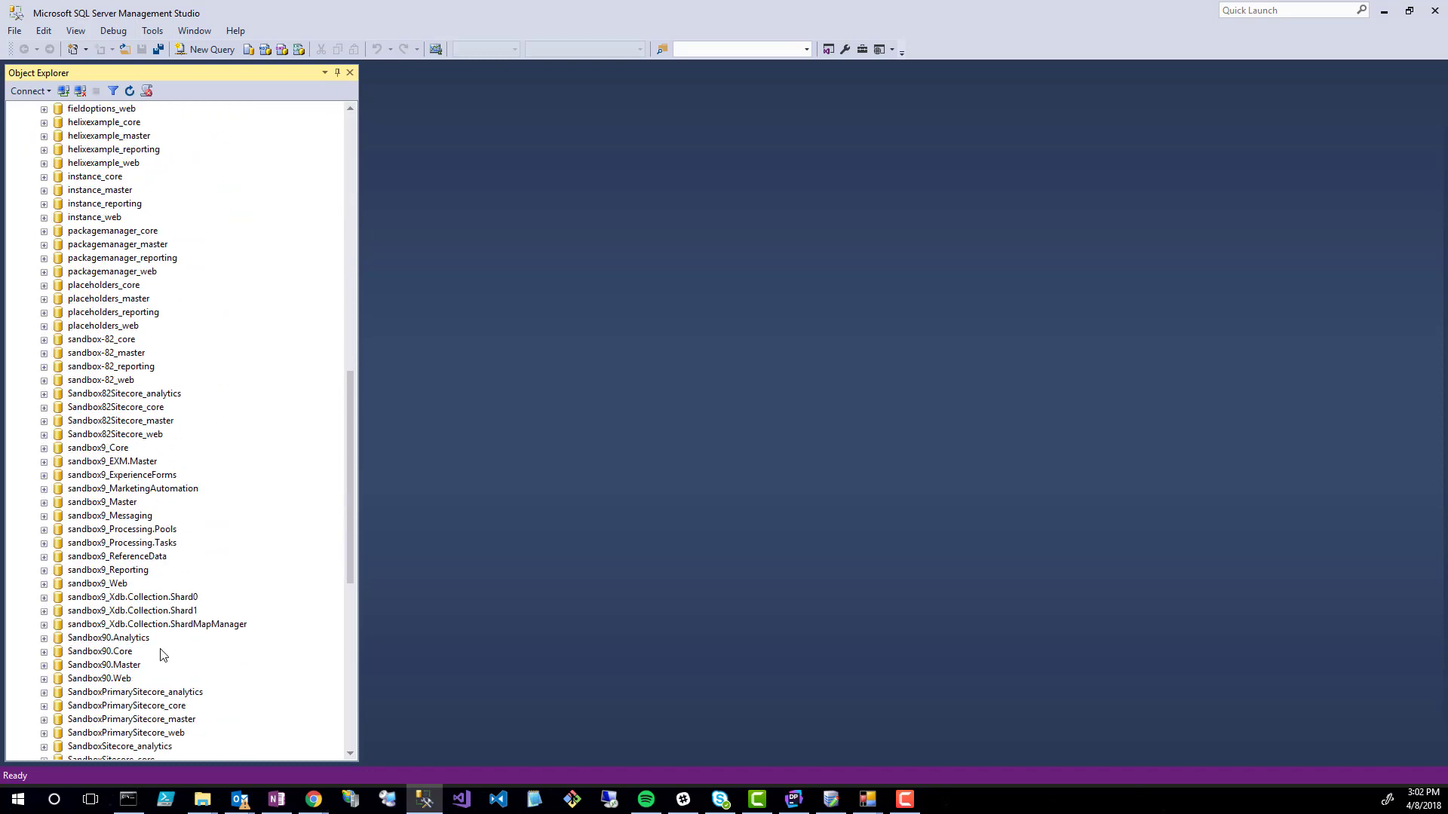
pyautogui.click(95, 449)
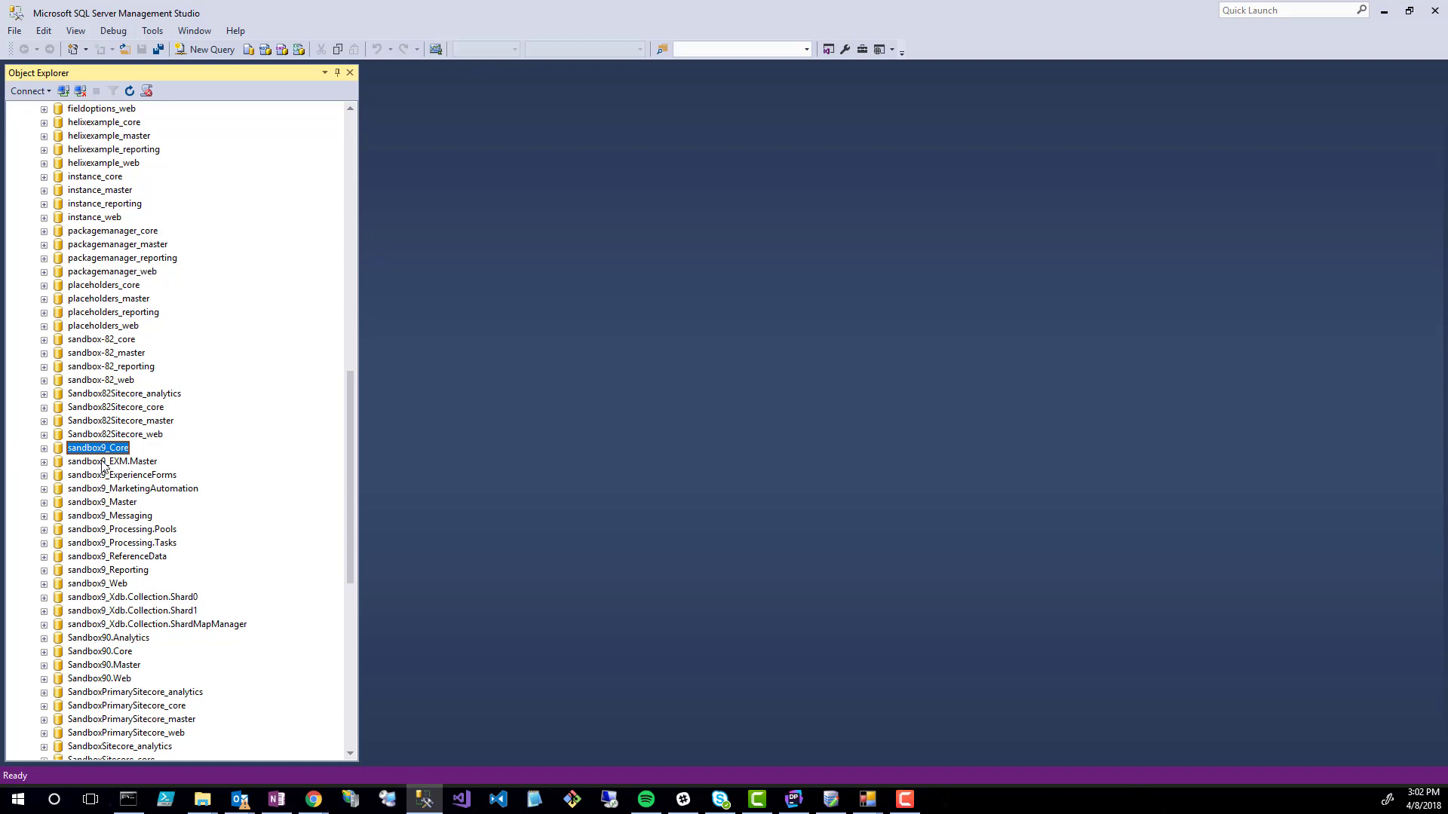
# Delete sandbox9_Core, sandbox9_EXM.Master and sandbox9_ExperienceForms, closing existing connections
pyautogui.rightClick(105, 452)
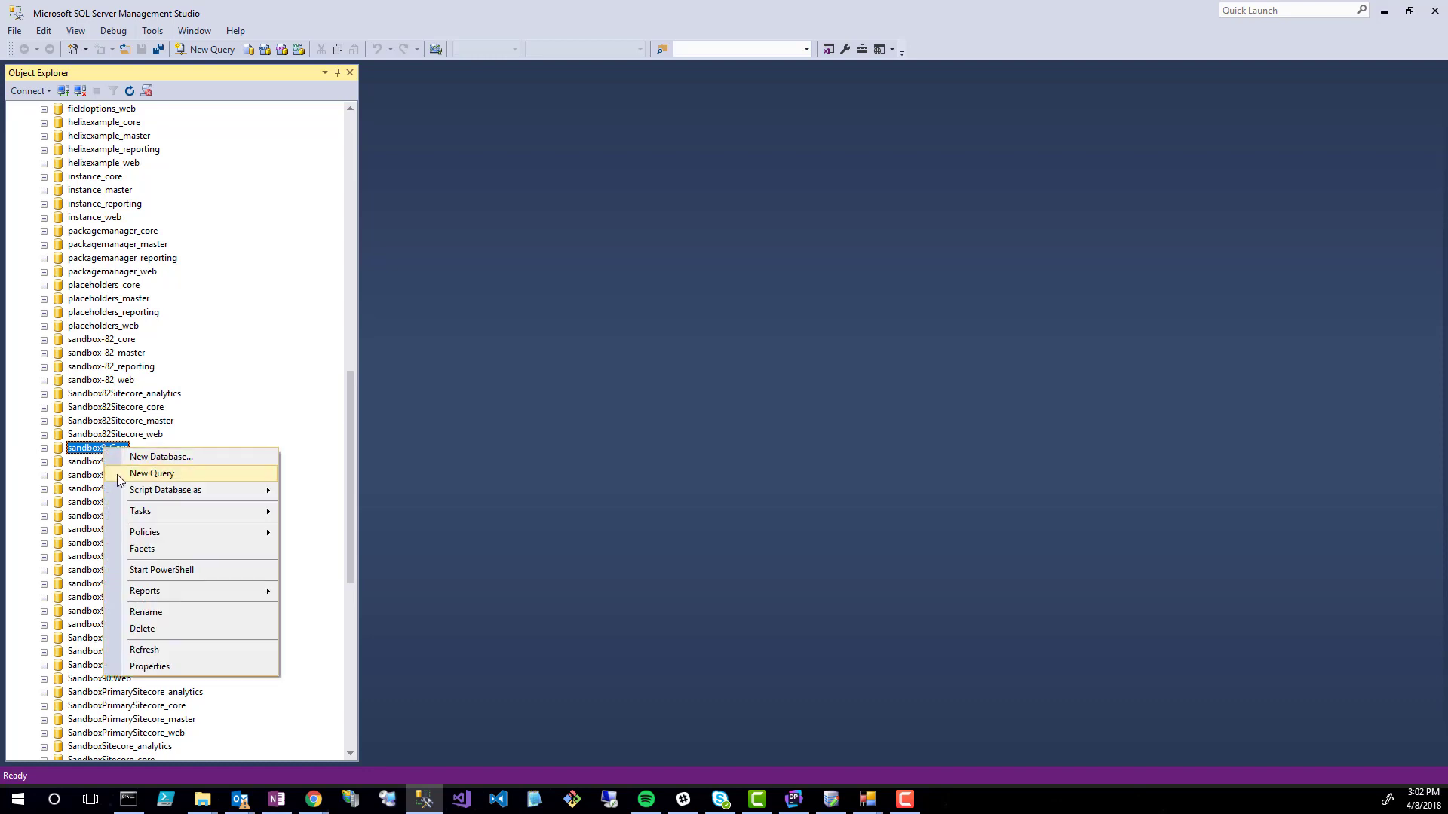
pyautogui.click(143, 629)
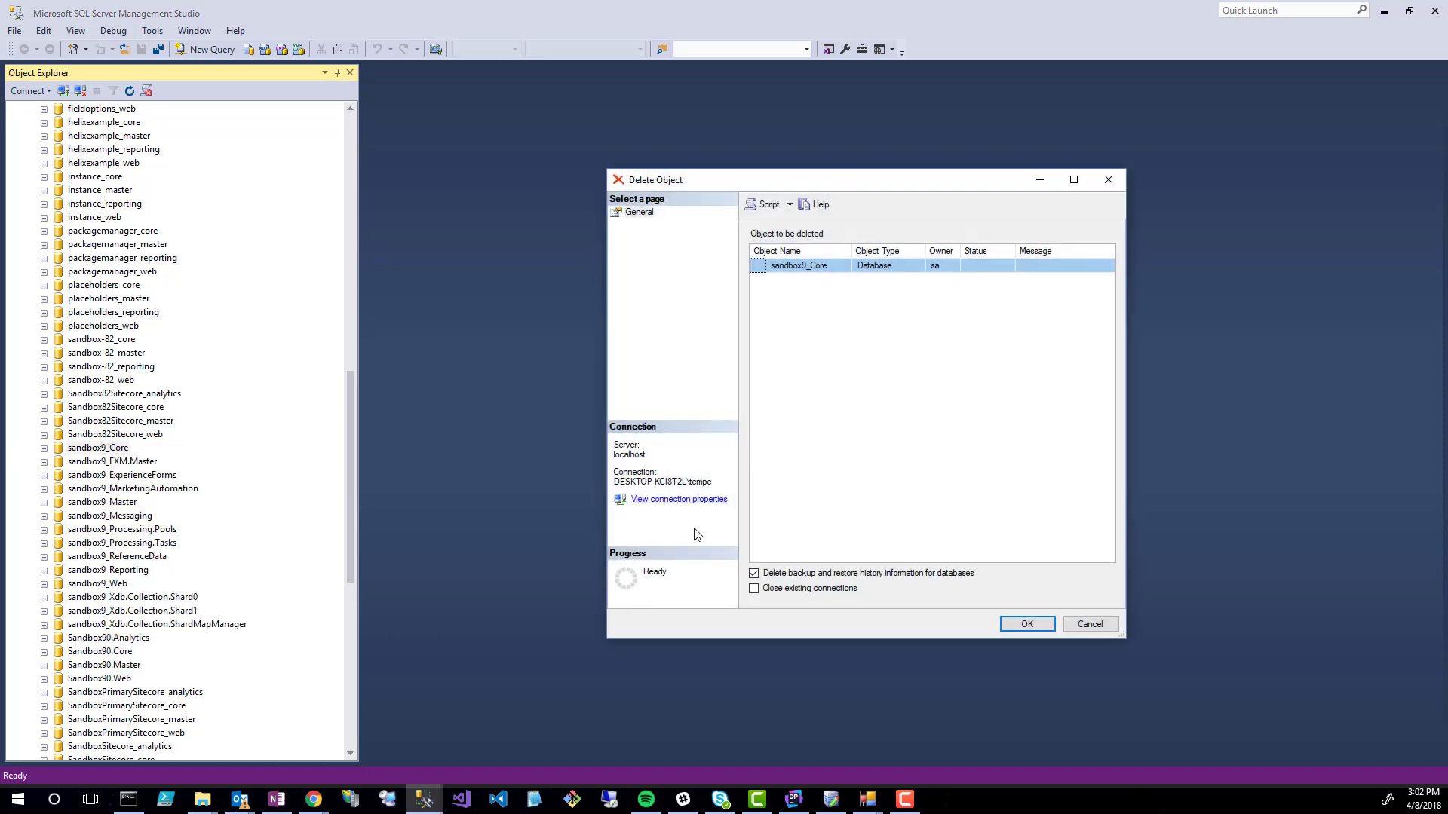
pyautogui.click(777, 269)
pyautogui.click(753, 589)
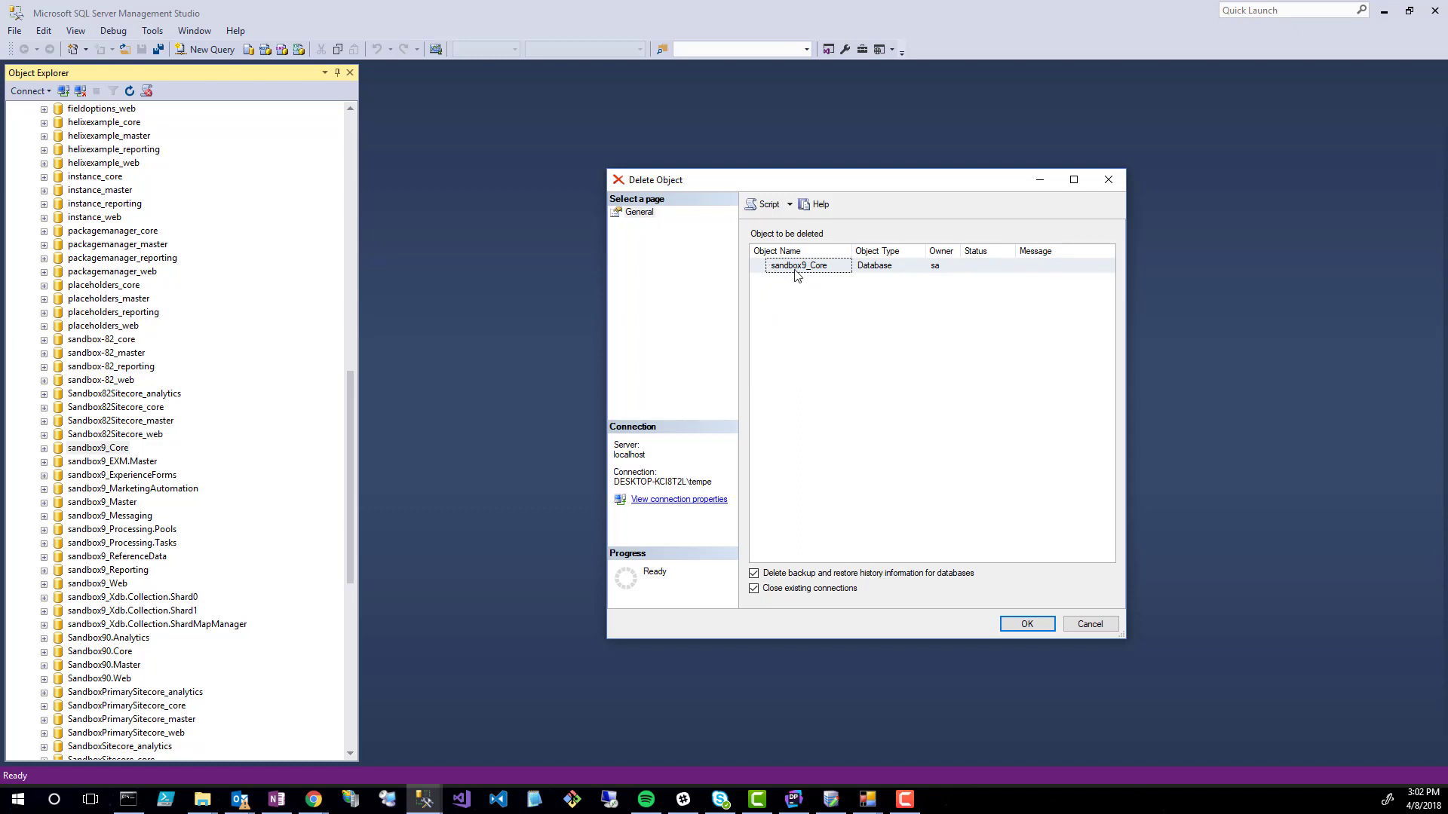
pyautogui.click(1026, 625)
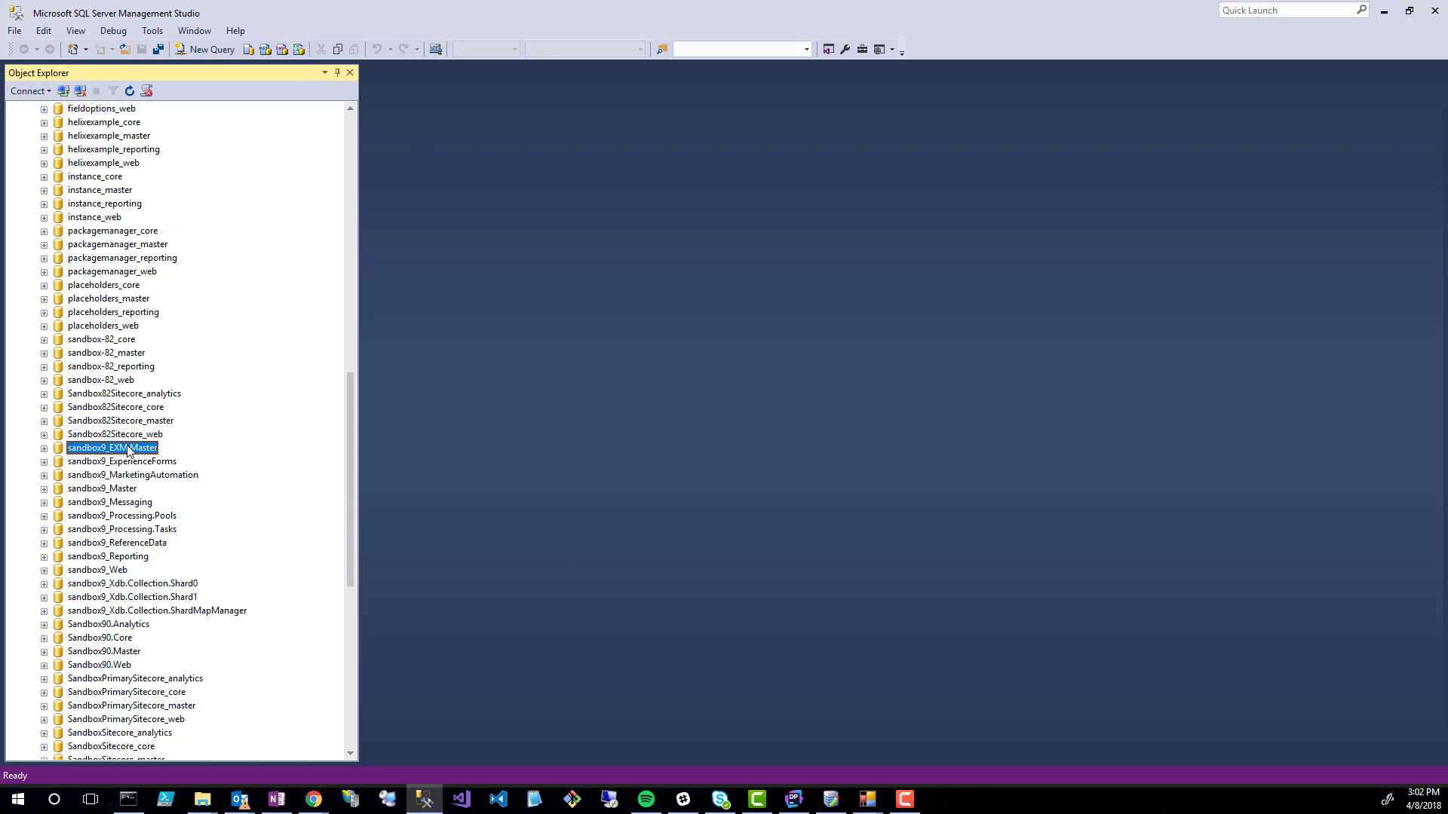
pyautogui.rightClick(128, 448)
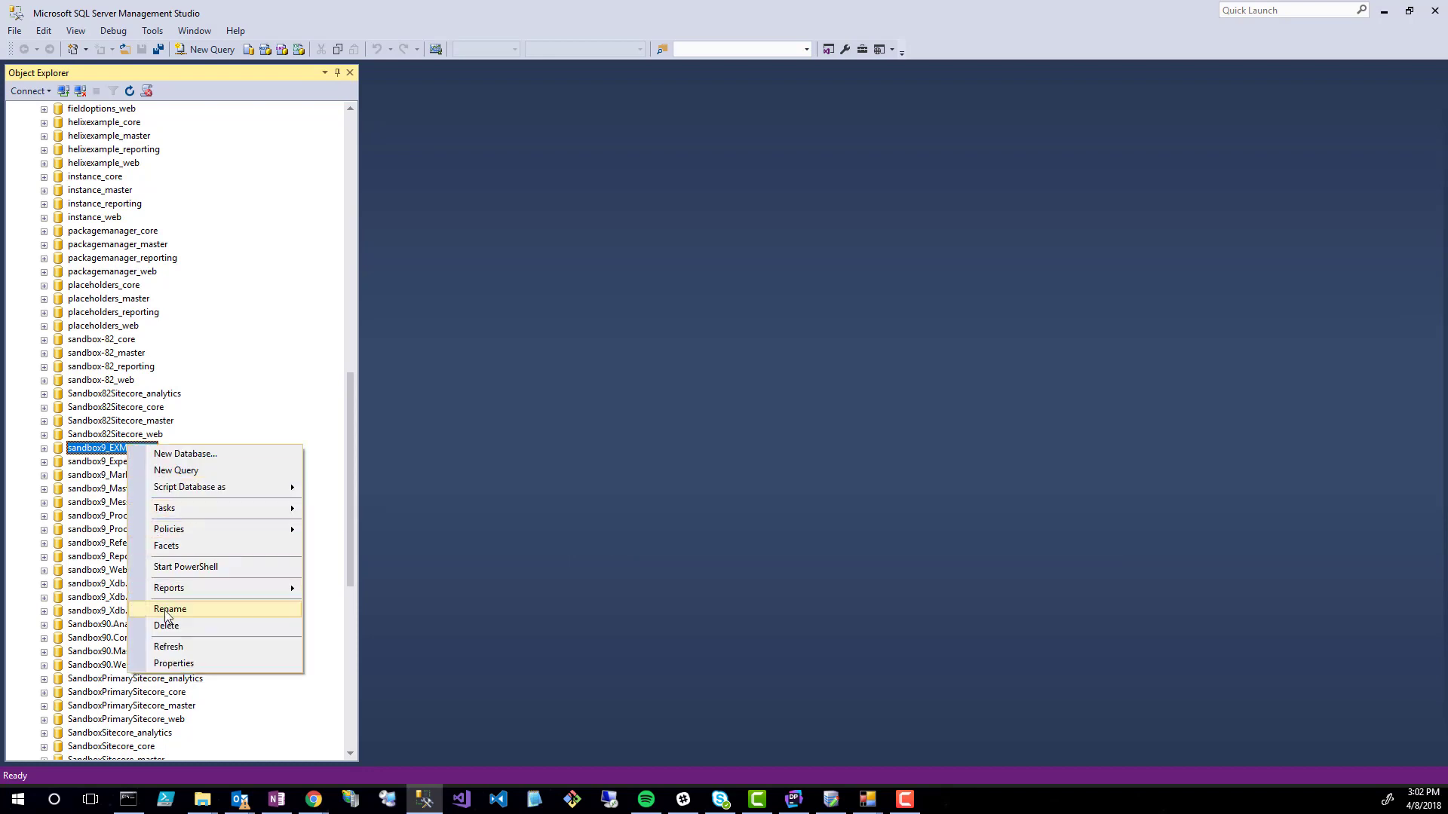
pyautogui.click(163, 626)
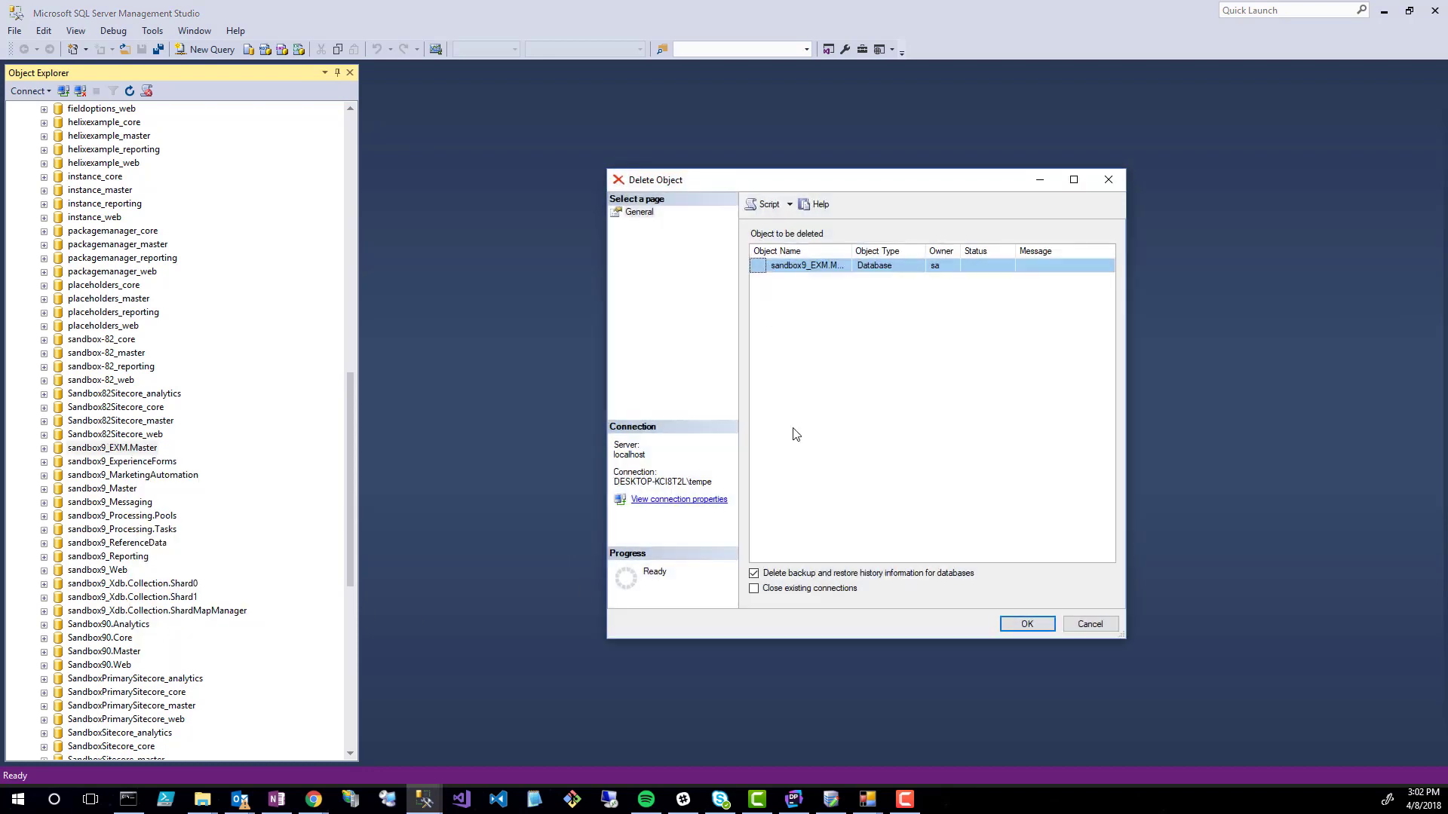
pyautogui.click(754, 590)
pyautogui.click(1027, 624)
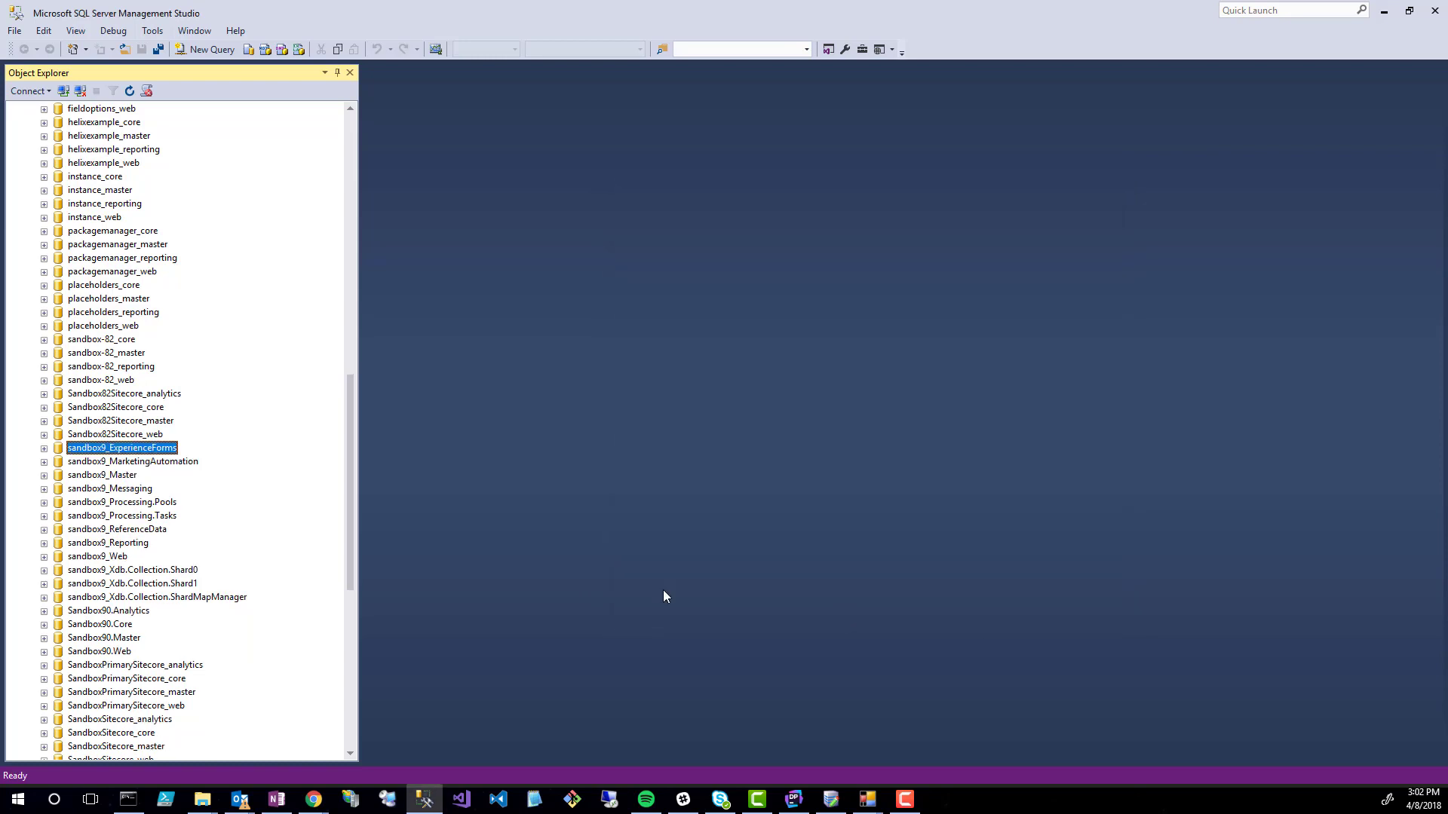
pyautogui.rightClick(98, 453)
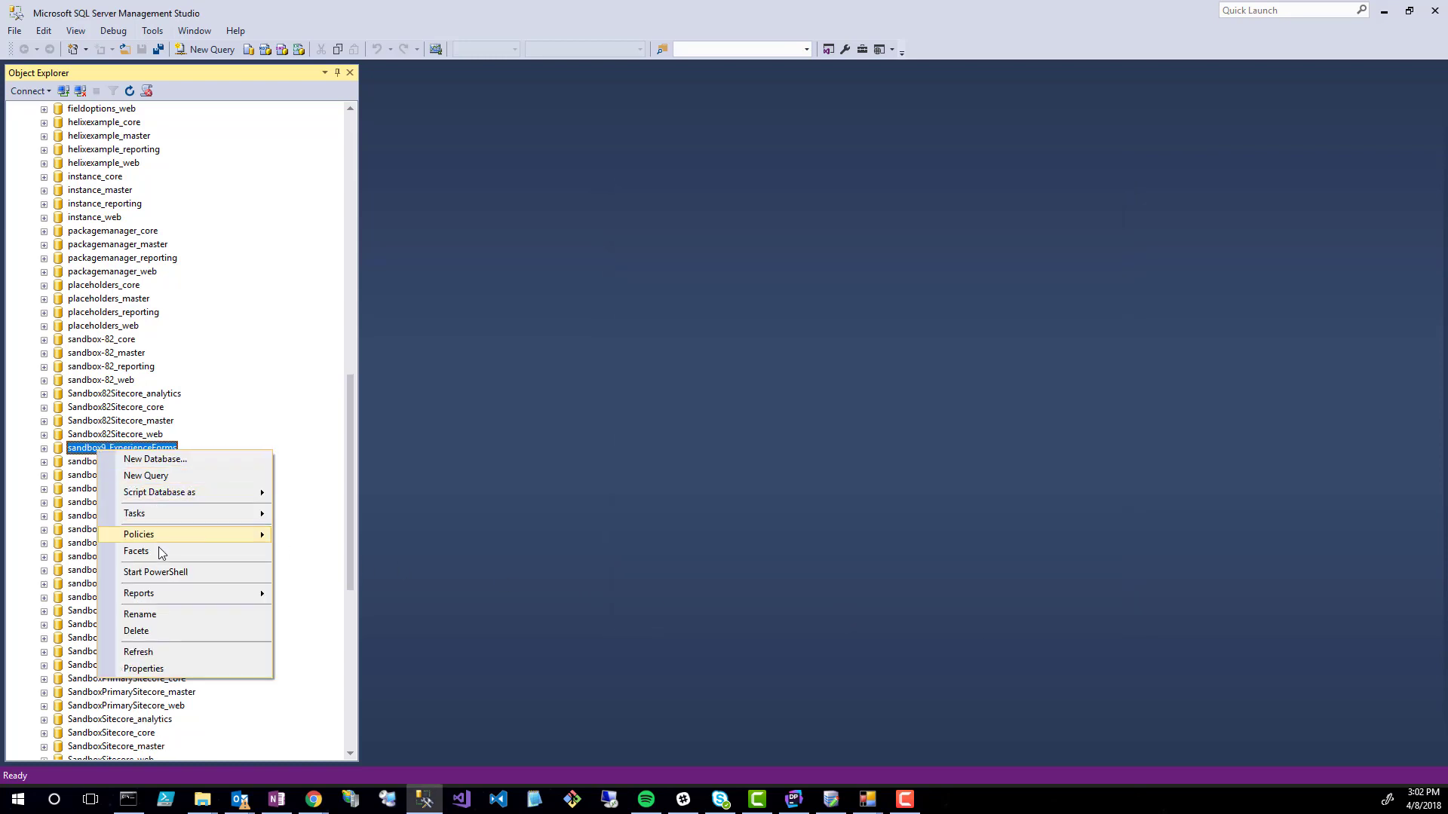
pyautogui.click(150, 633)
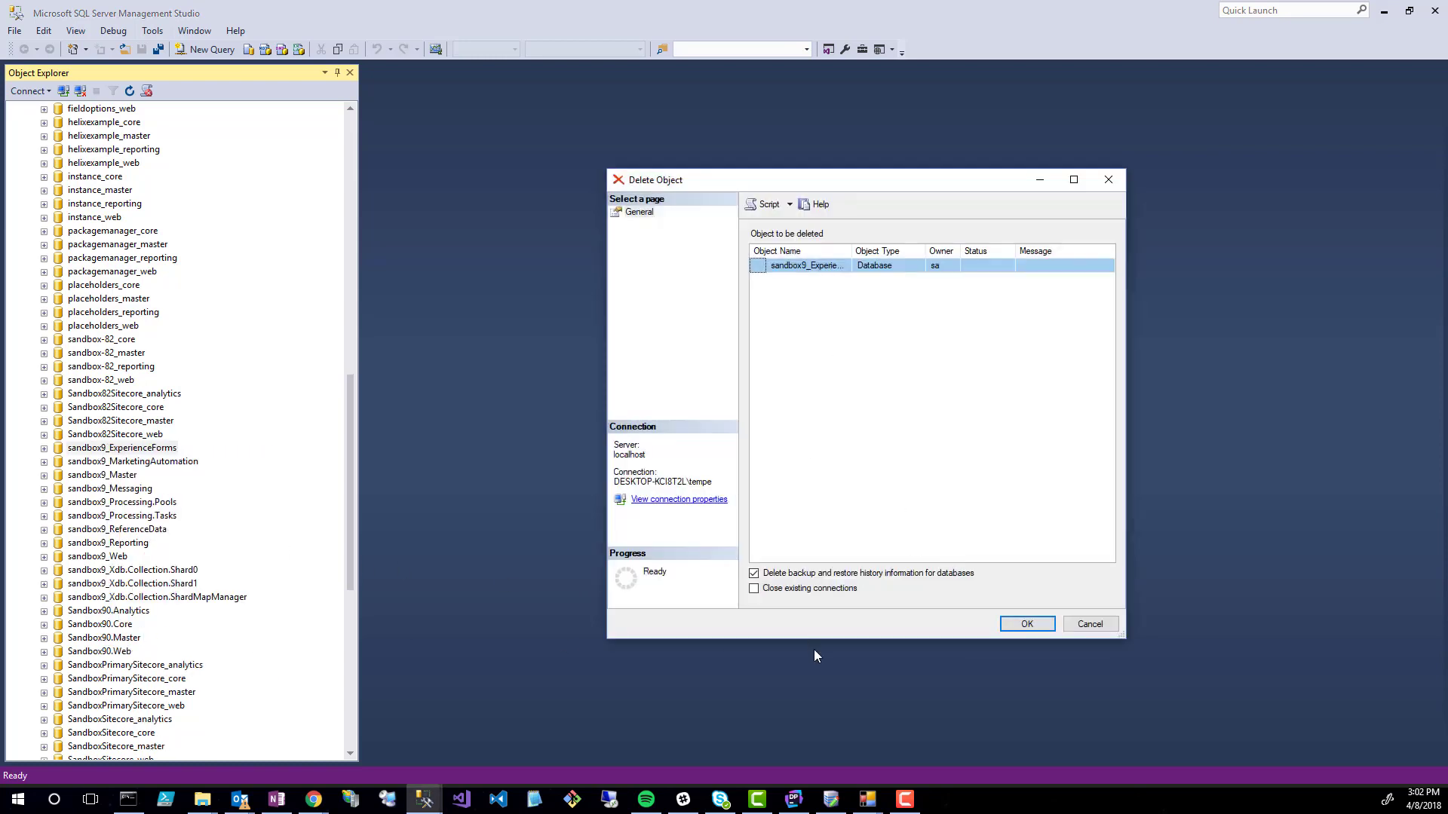
pyautogui.click(779, 595)
pyautogui.click(1026, 625)
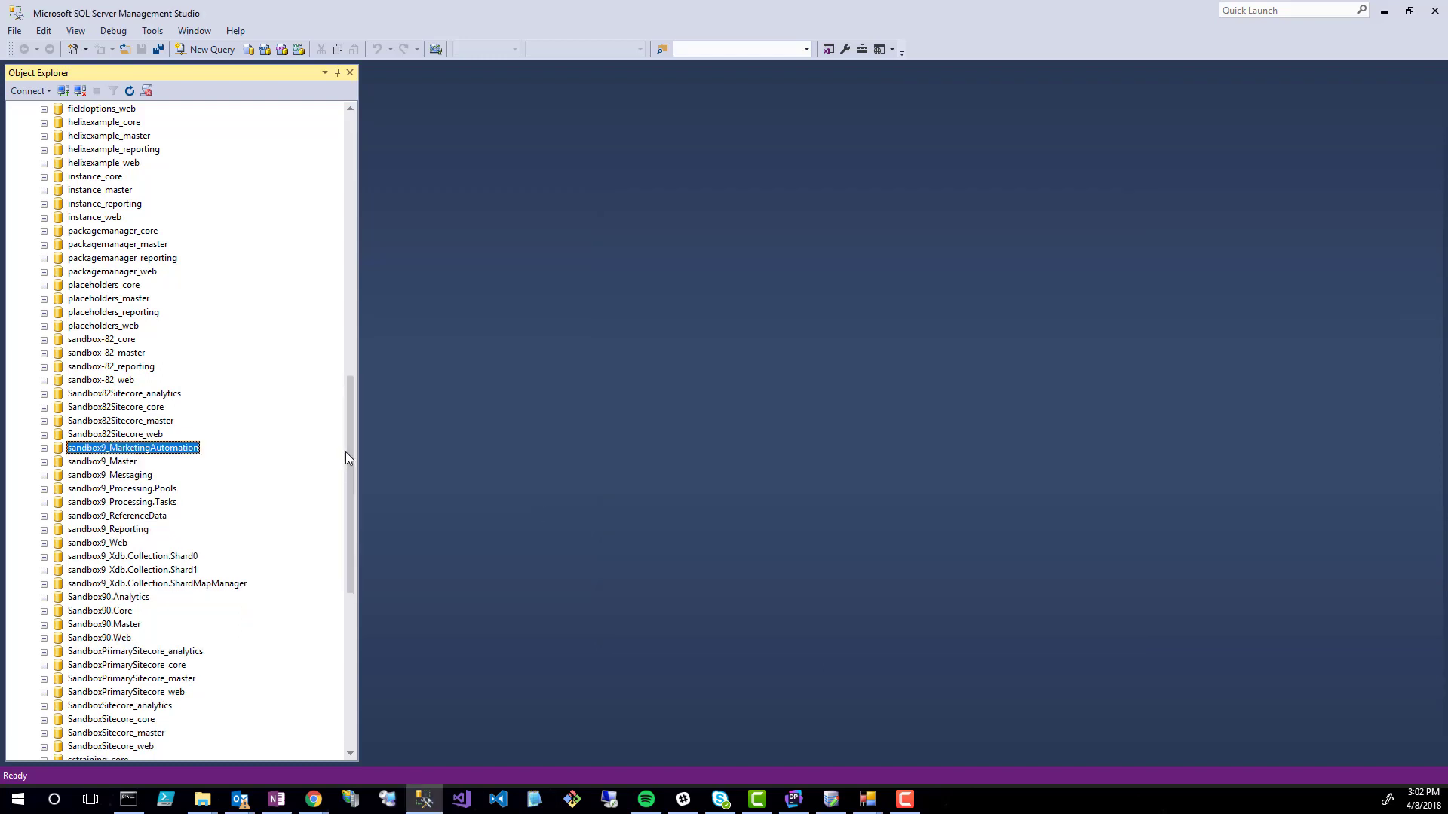
# Delete sandbox9_MarketingAutomation, sandbox9_Master and sandbox9_Messaging, closing existing connections
pyautogui.rightClick(114, 451)
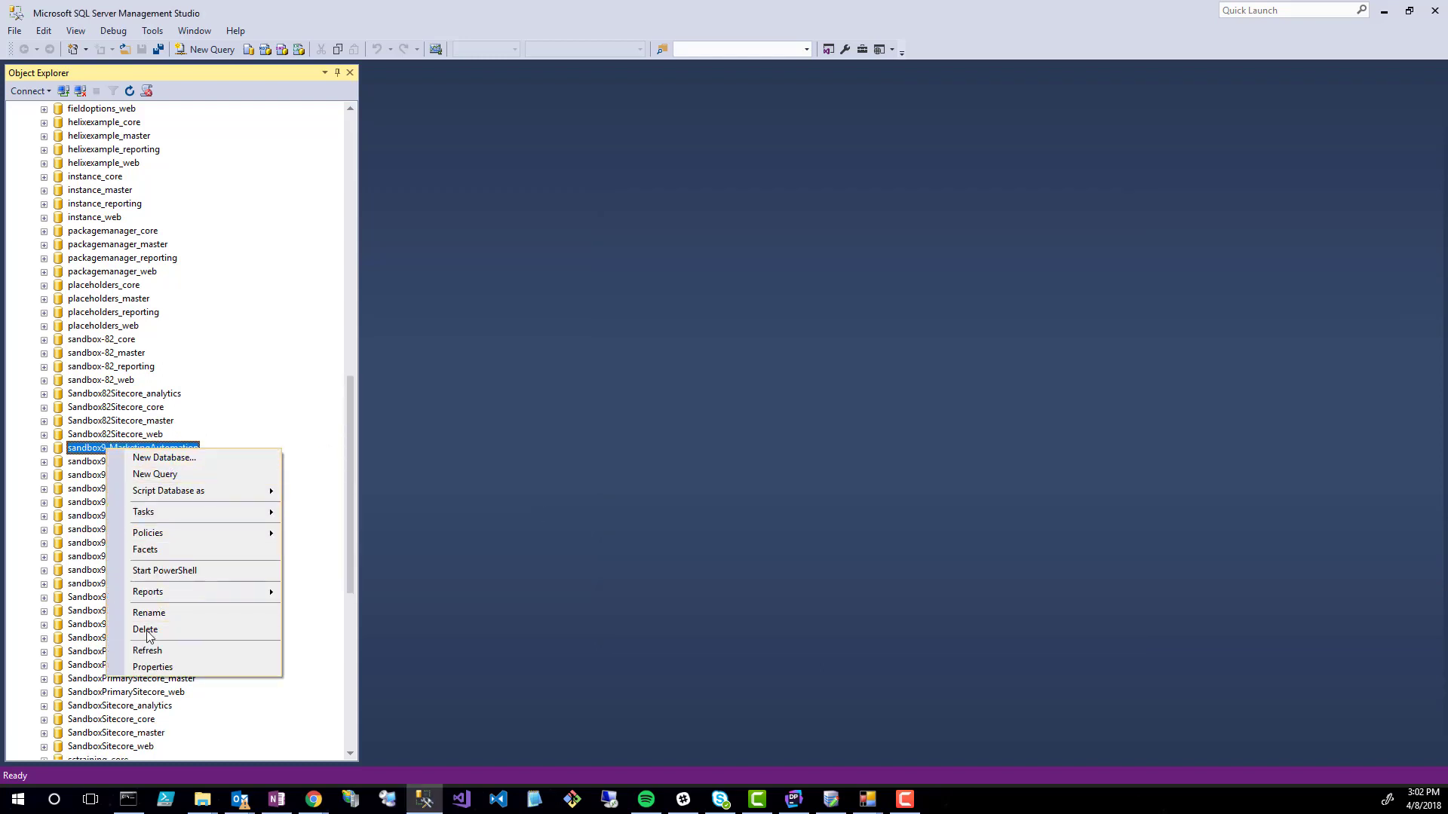
pyautogui.click(272, 629)
pyautogui.click(782, 593)
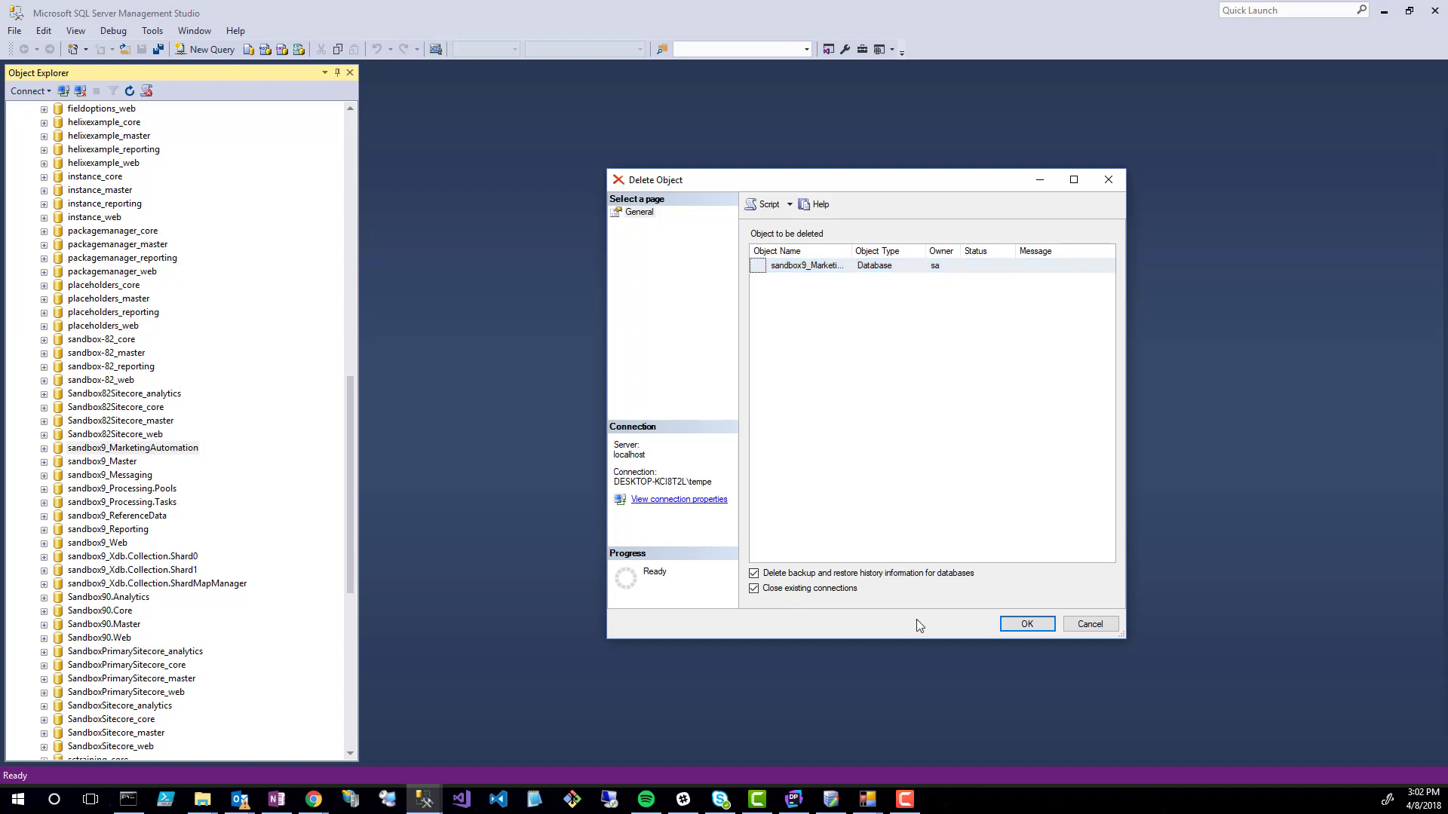
pyautogui.click(1026, 624)
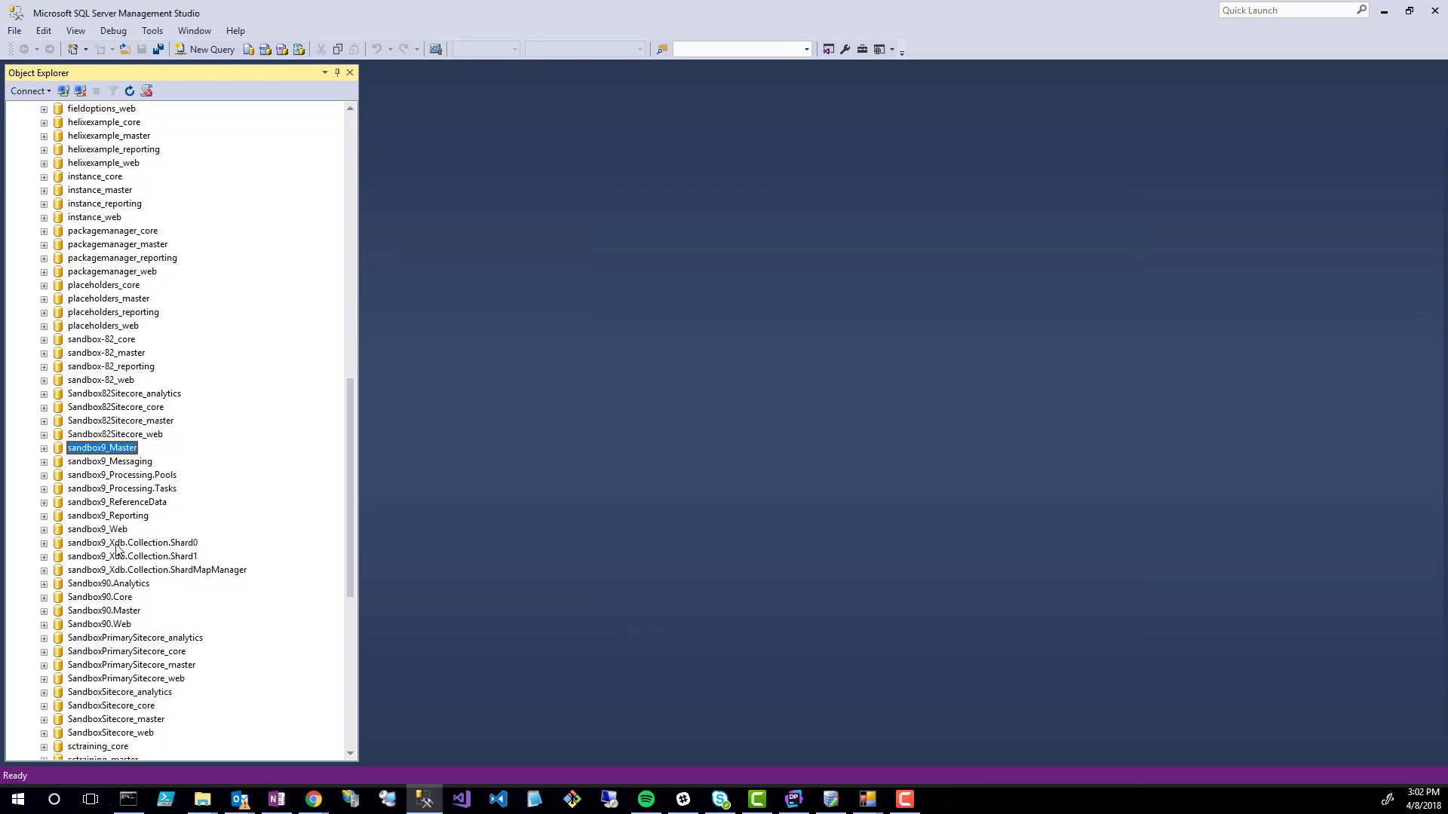
pyautogui.rightClick(92, 449)
pyautogui.click(248, 650)
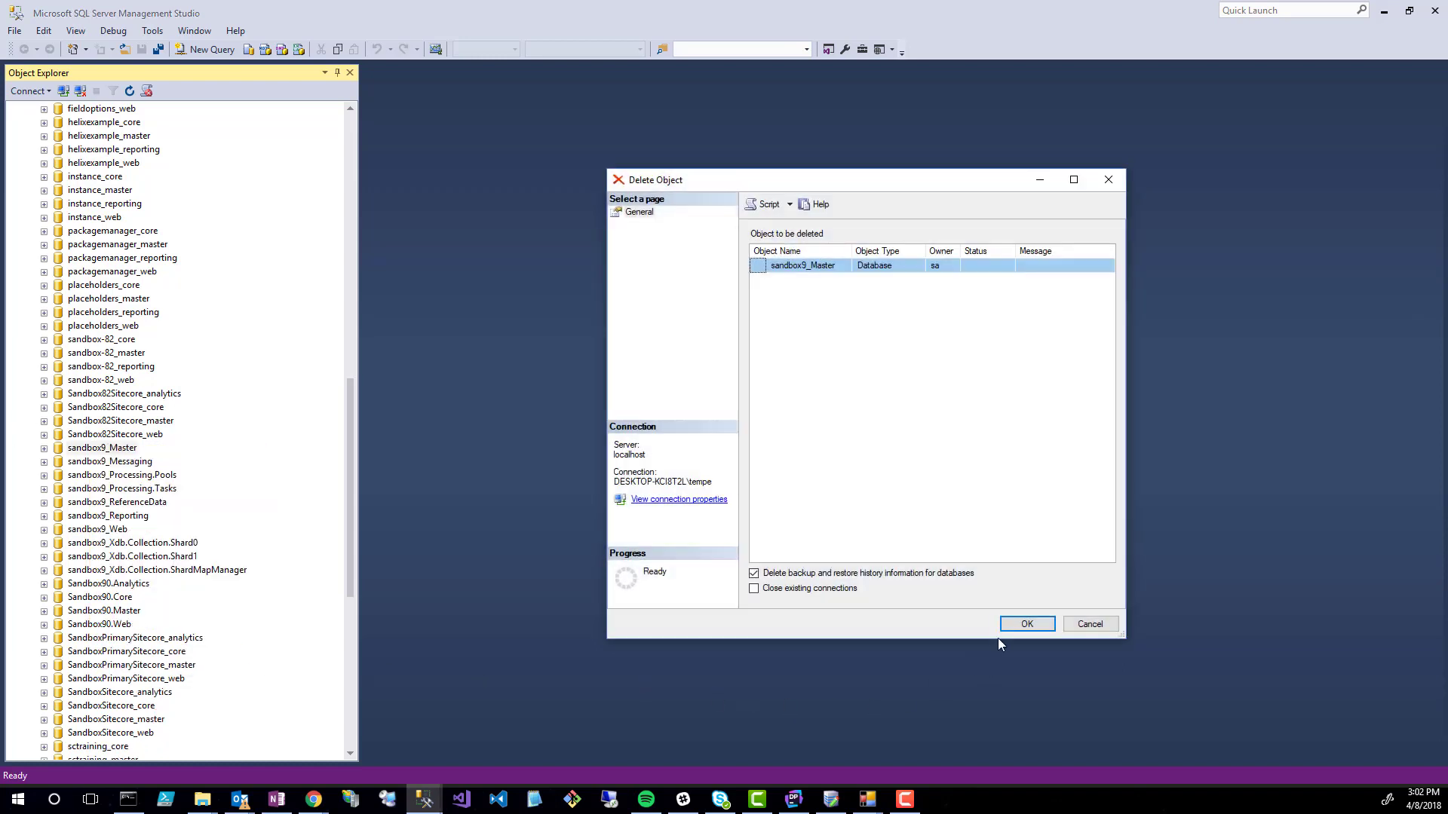
pyautogui.click(800, 588)
pyautogui.click(1026, 624)
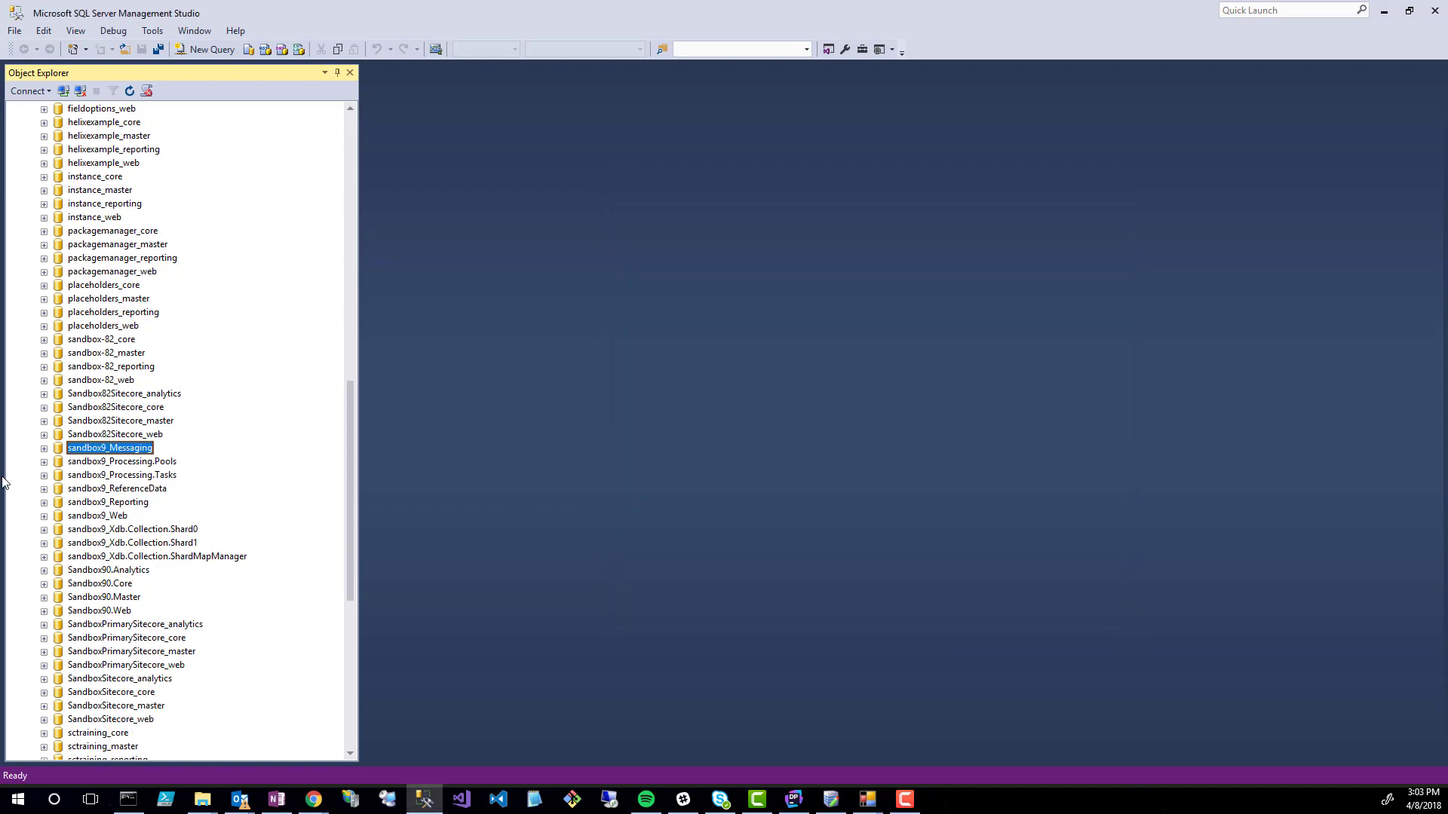
pyautogui.rightClick(72, 452)
pyautogui.click(113, 629)
pyautogui.click(826, 589)
pyautogui.click(1026, 624)
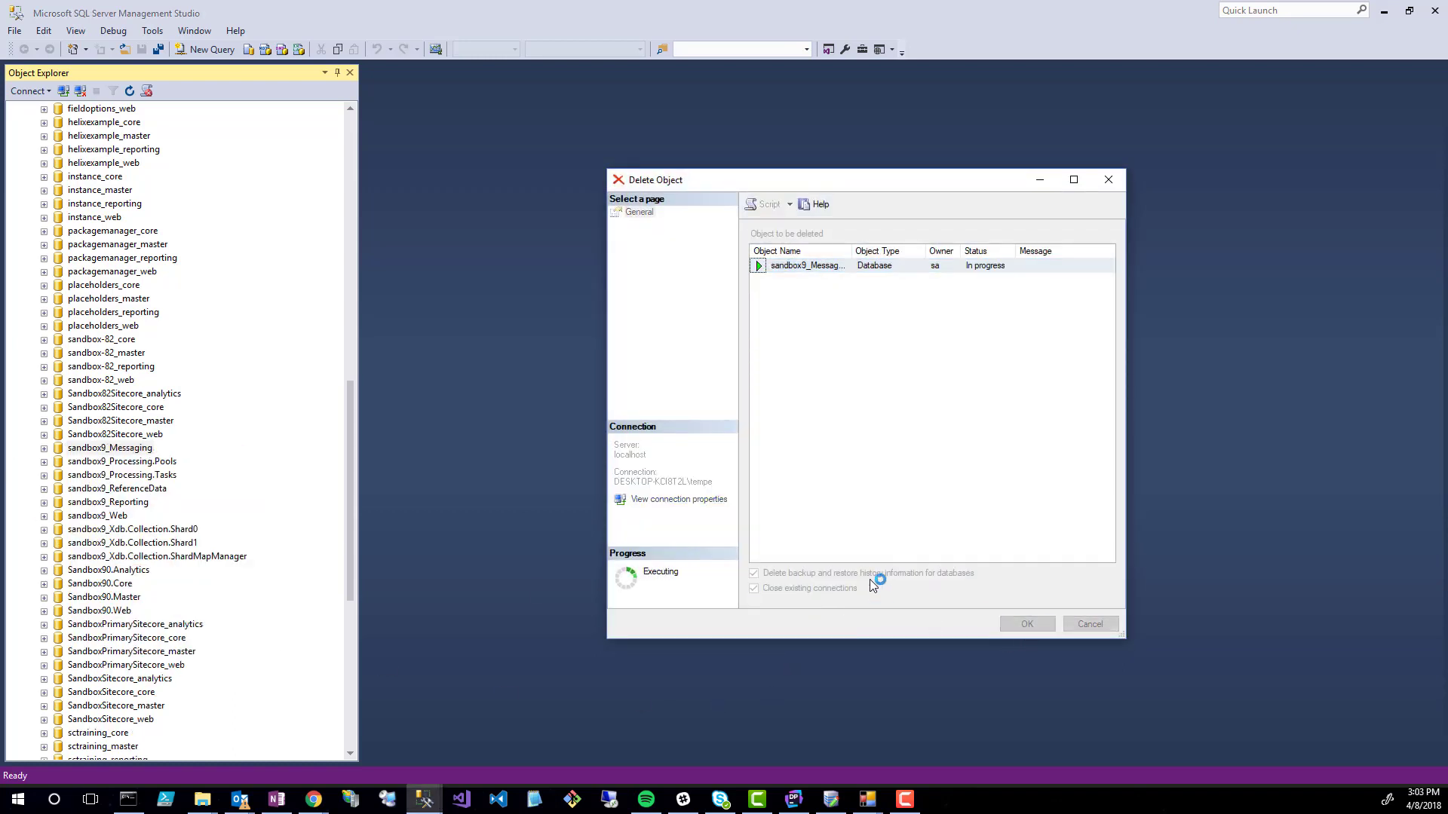
# Delete sandbox9_Processing.Pools, sandbox9_Processing.Tasks and sandbox9_ReferenceData, closing existing connections
pyautogui.rightClick(106, 448)
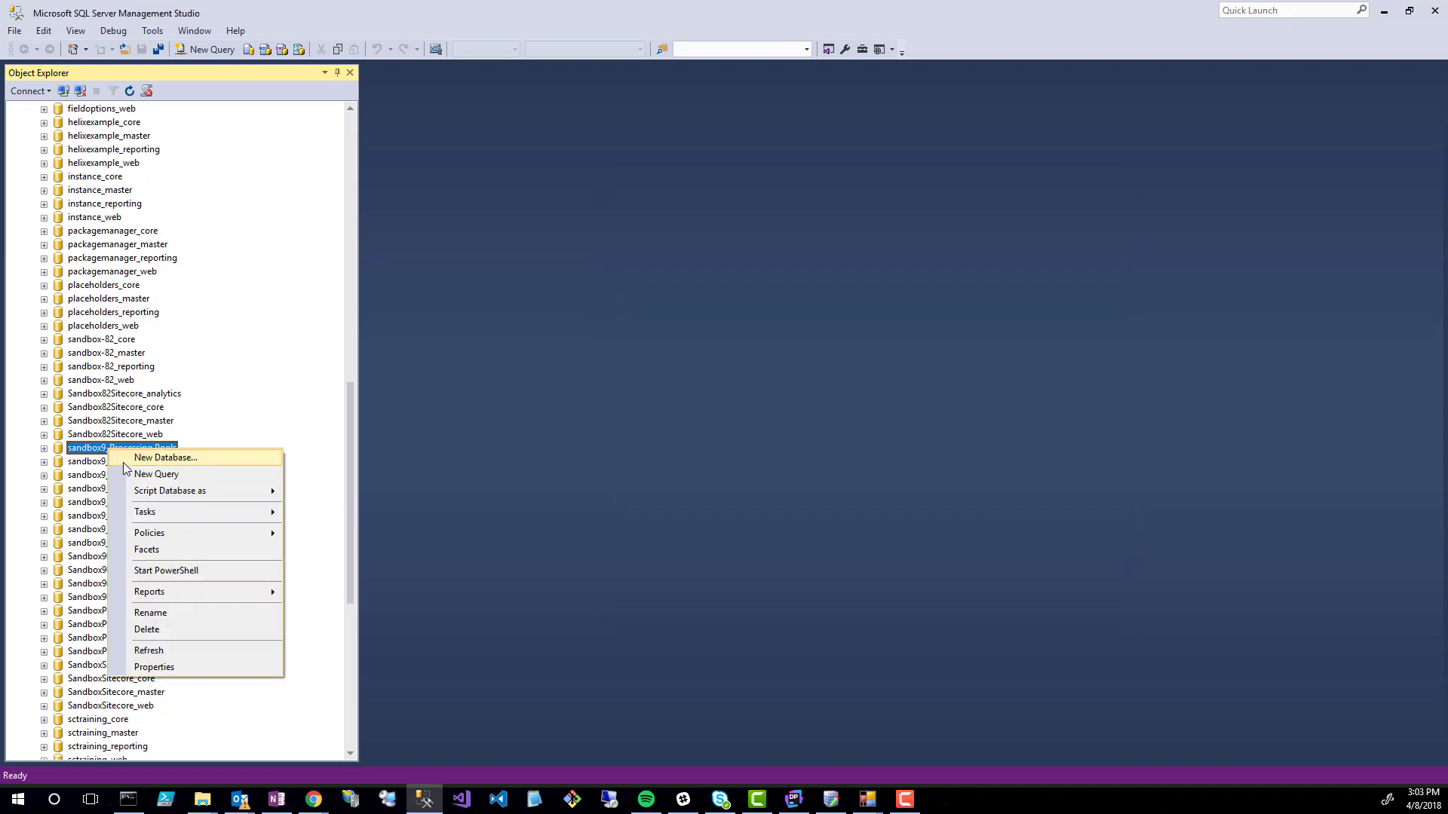
pyautogui.click(135, 637)
pyautogui.click(801, 589)
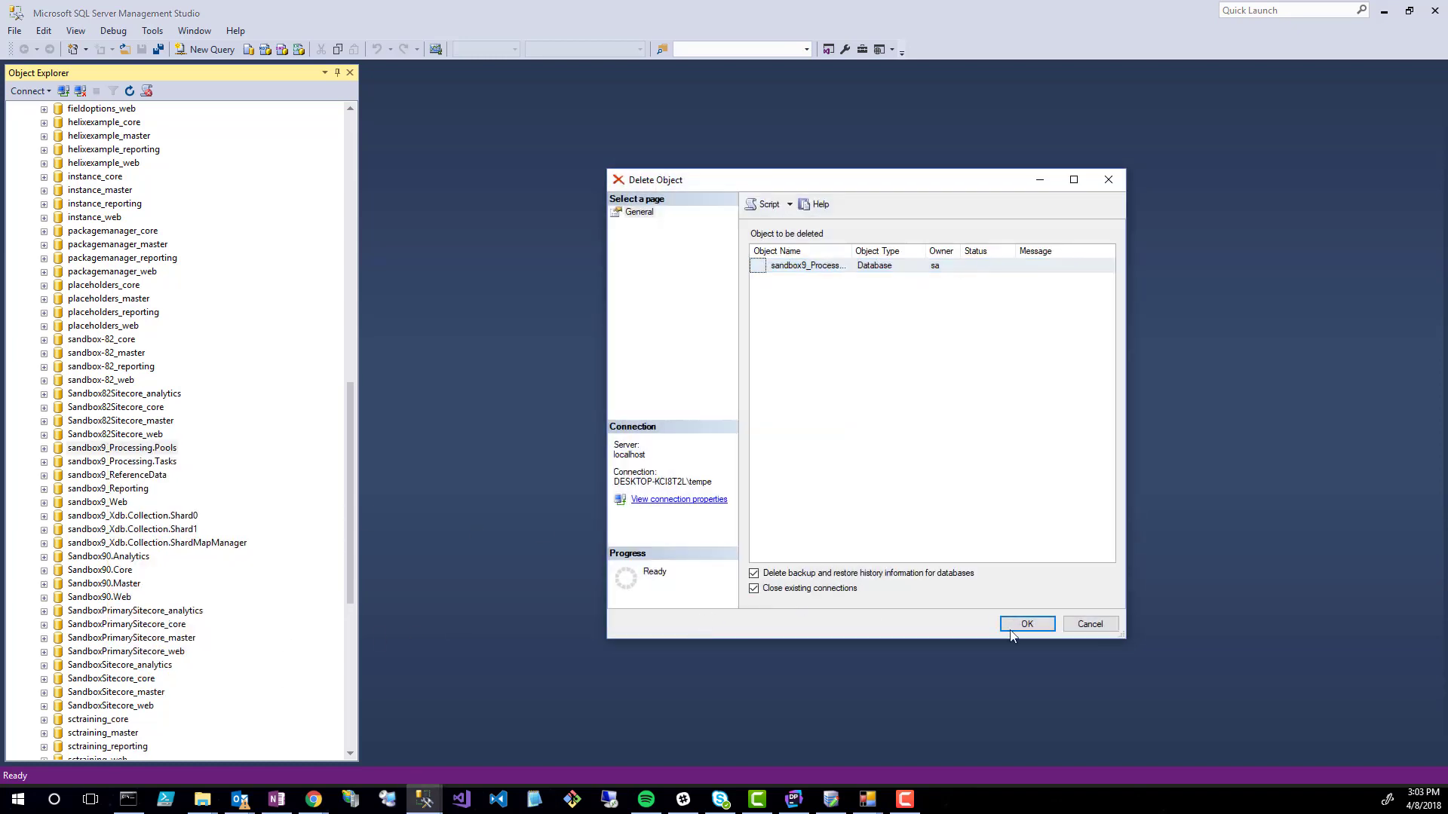
pyautogui.click(1026, 624)
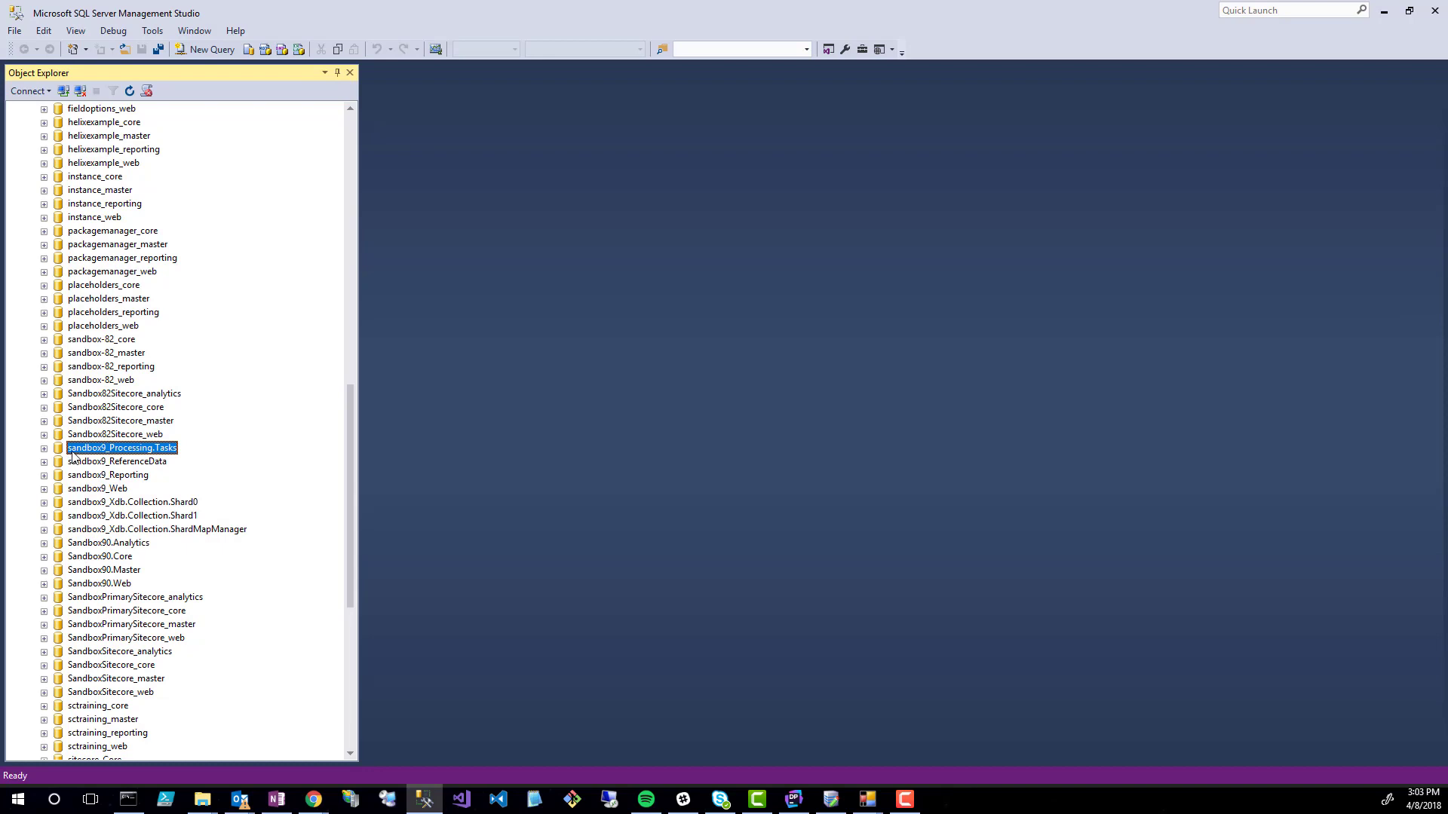
pyautogui.rightClick(73, 456)
pyautogui.click(119, 638)
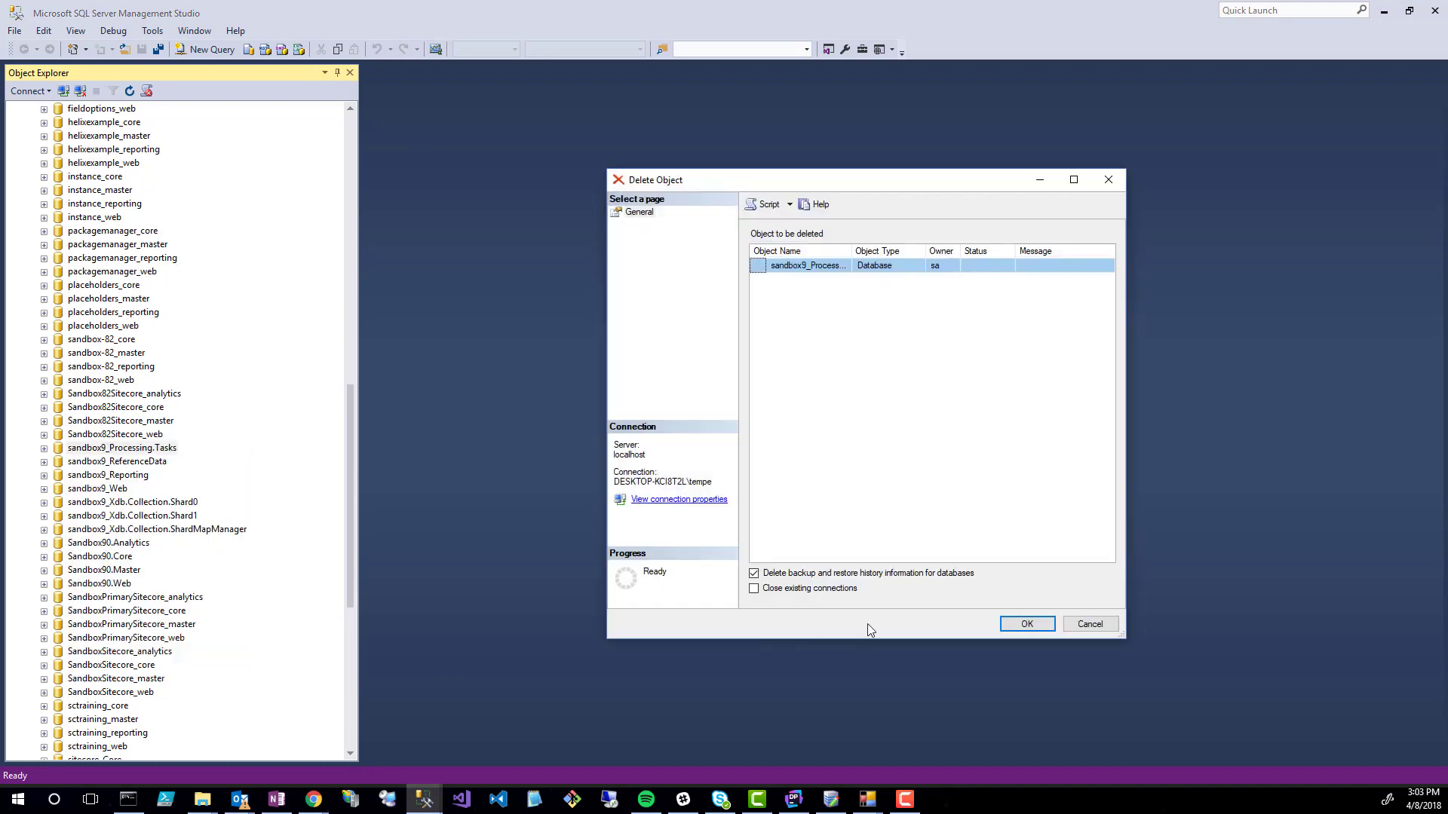
pyautogui.click(806, 589)
pyautogui.click(1031, 627)
pyautogui.rightClick(102, 452)
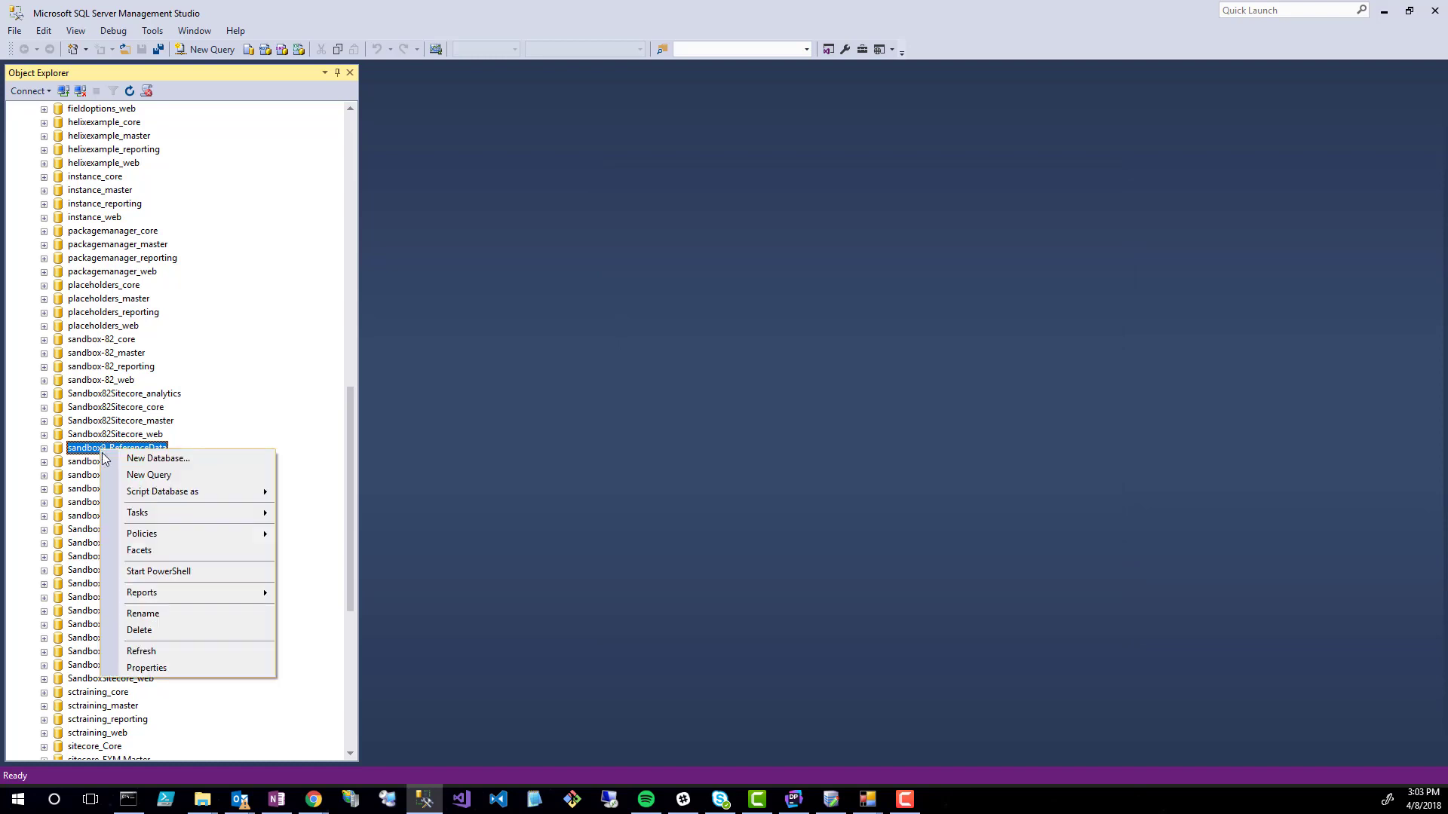
pyautogui.click(159, 640)
pyautogui.click(784, 591)
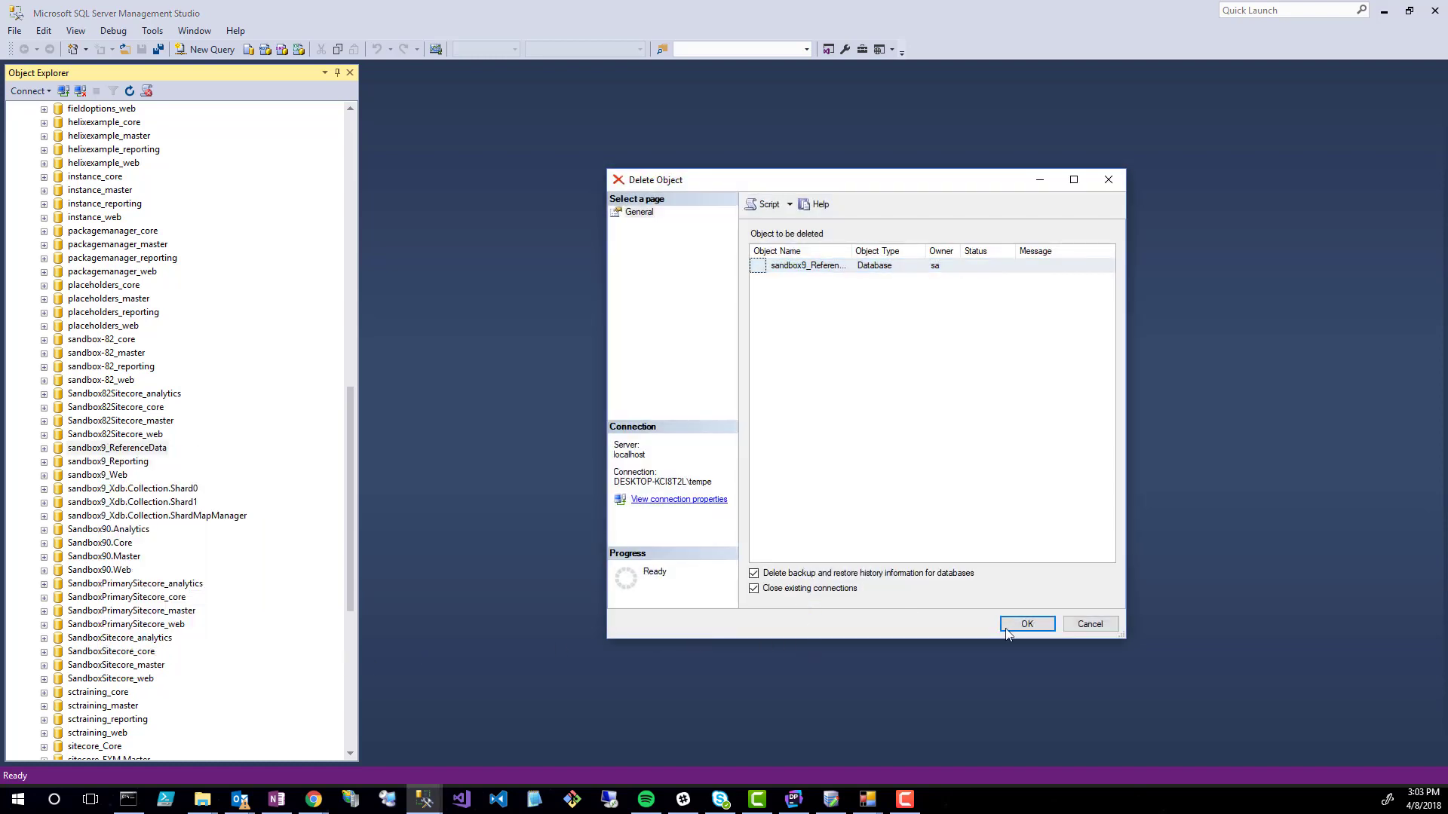
pyautogui.click(1010, 631)
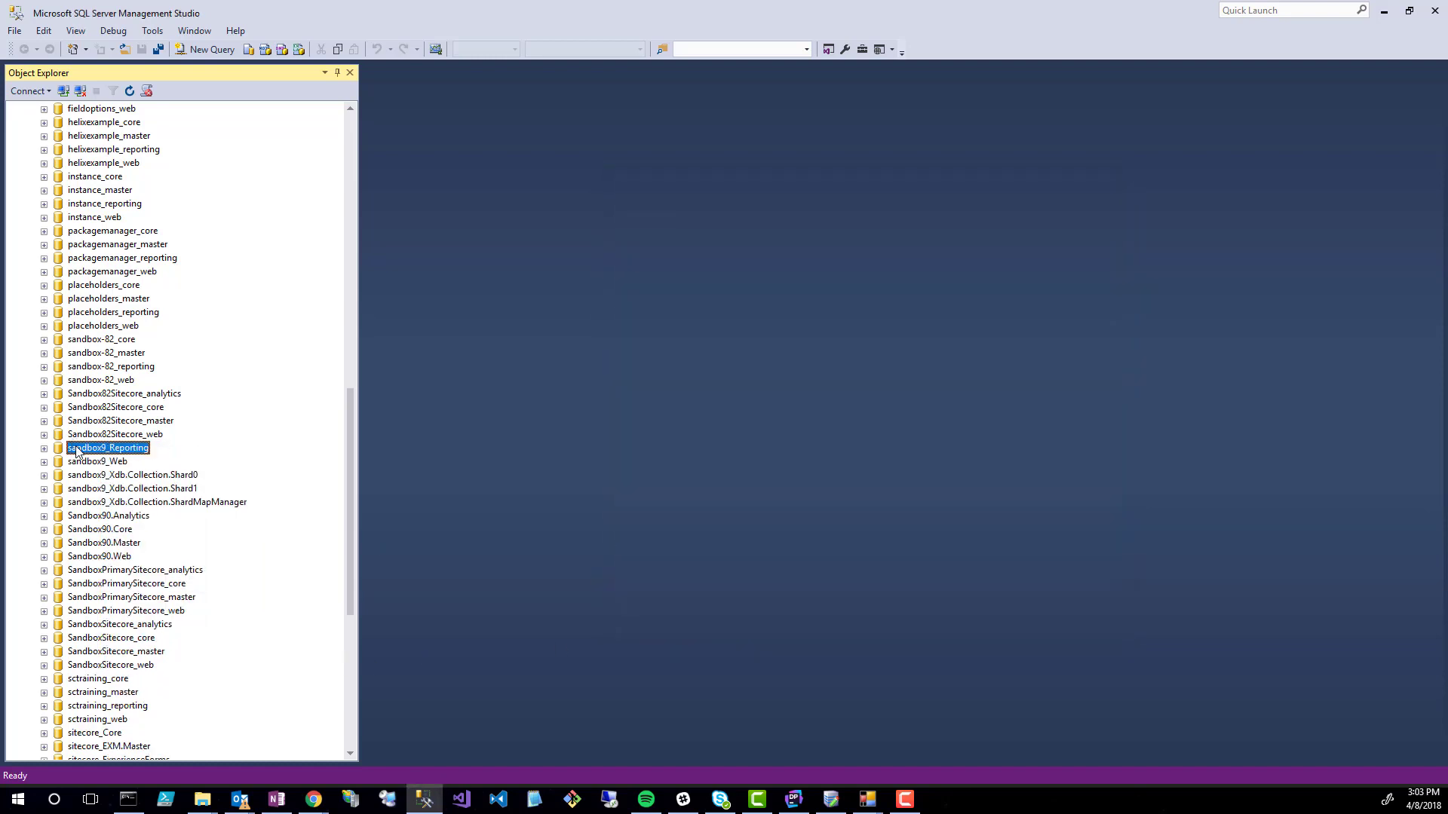
# Delete the sandbox9_Reporting and sandbox9_Web databases
pyautogui.rightClick(76, 448)
pyautogui.click(136, 633)
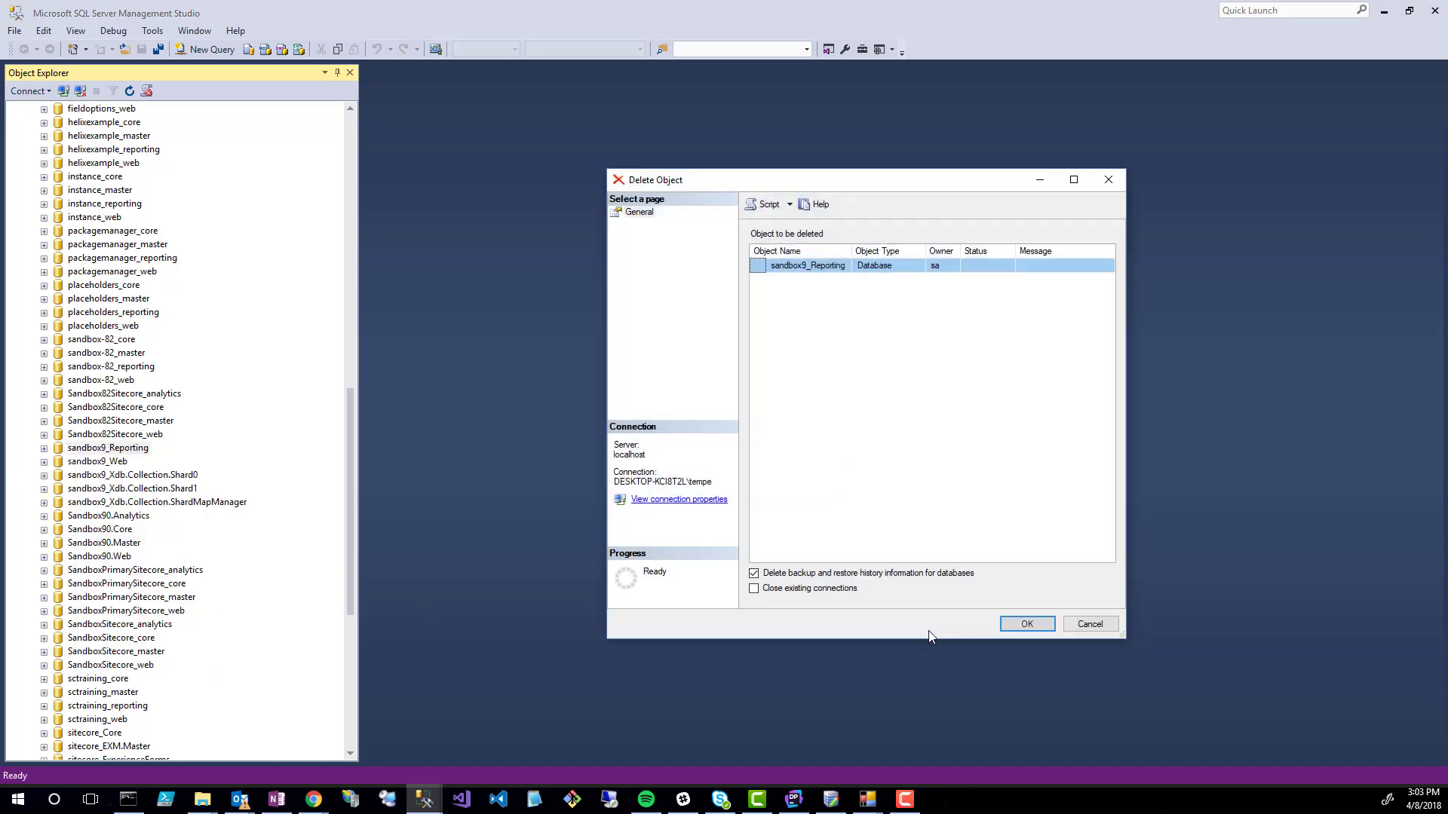
pyautogui.click(798, 589)
pyautogui.click(1001, 626)
pyautogui.rightClick(80, 451)
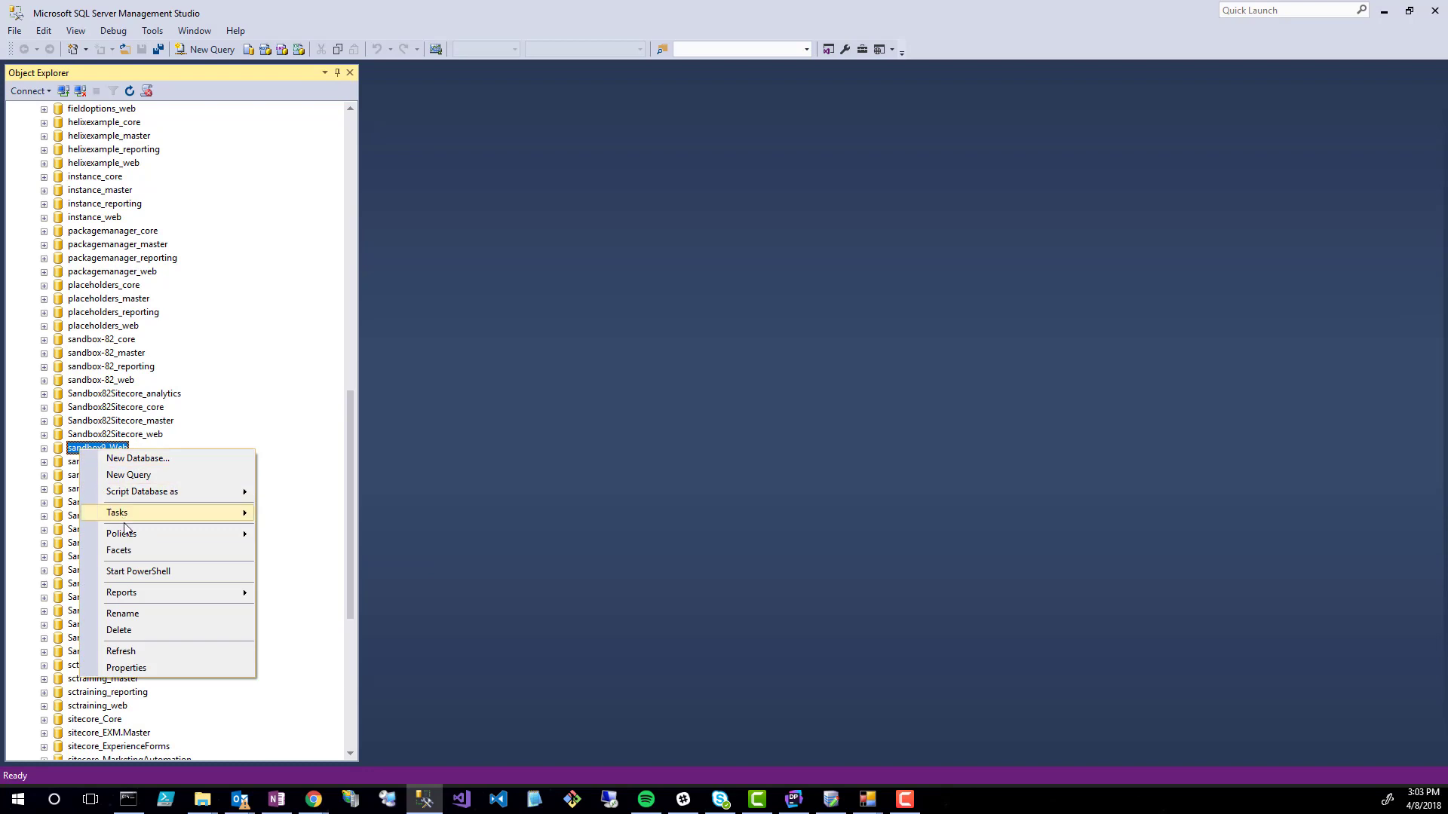
pyautogui.click(123, 634)
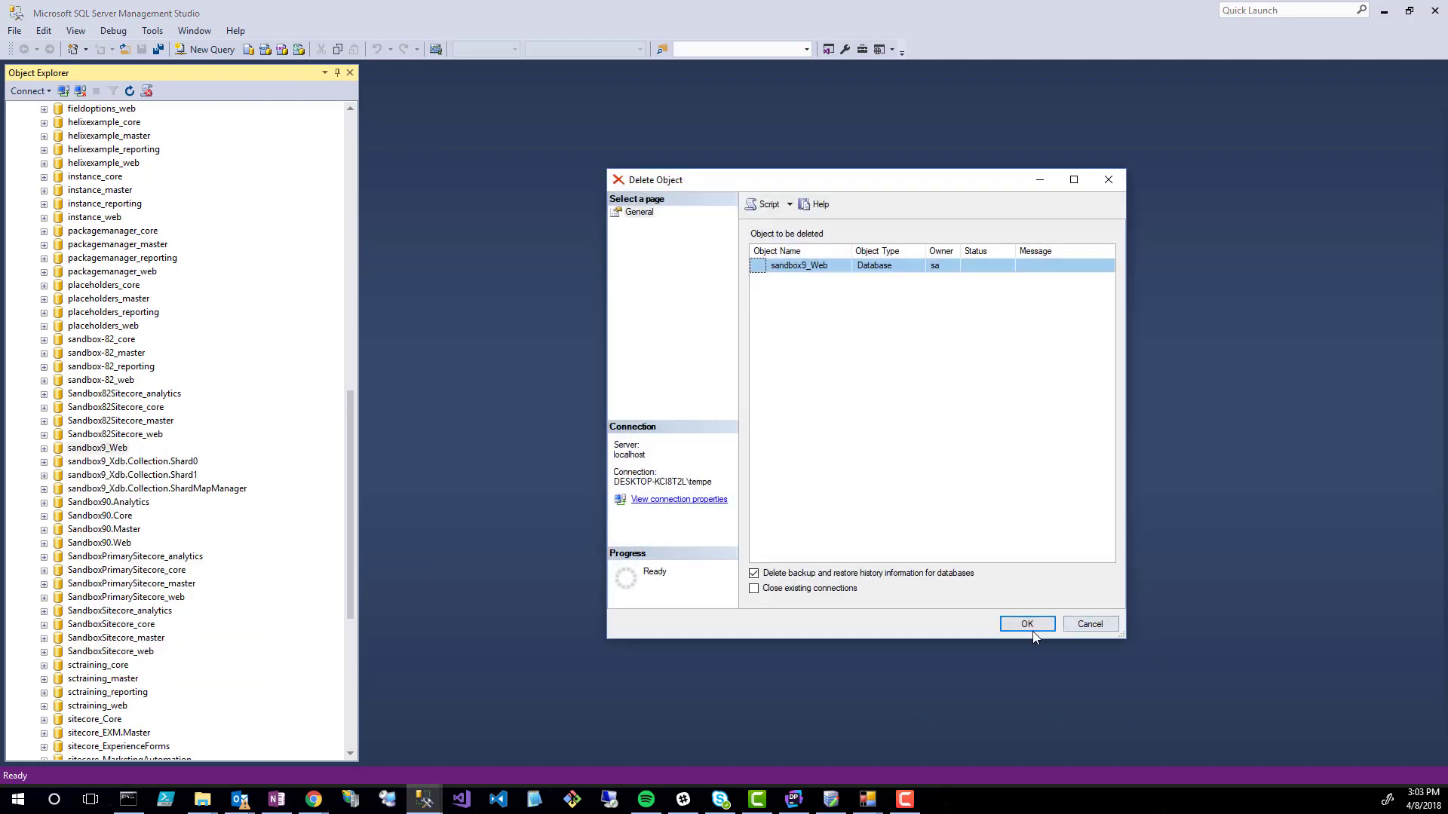
pyautogui.click(1014, 630)
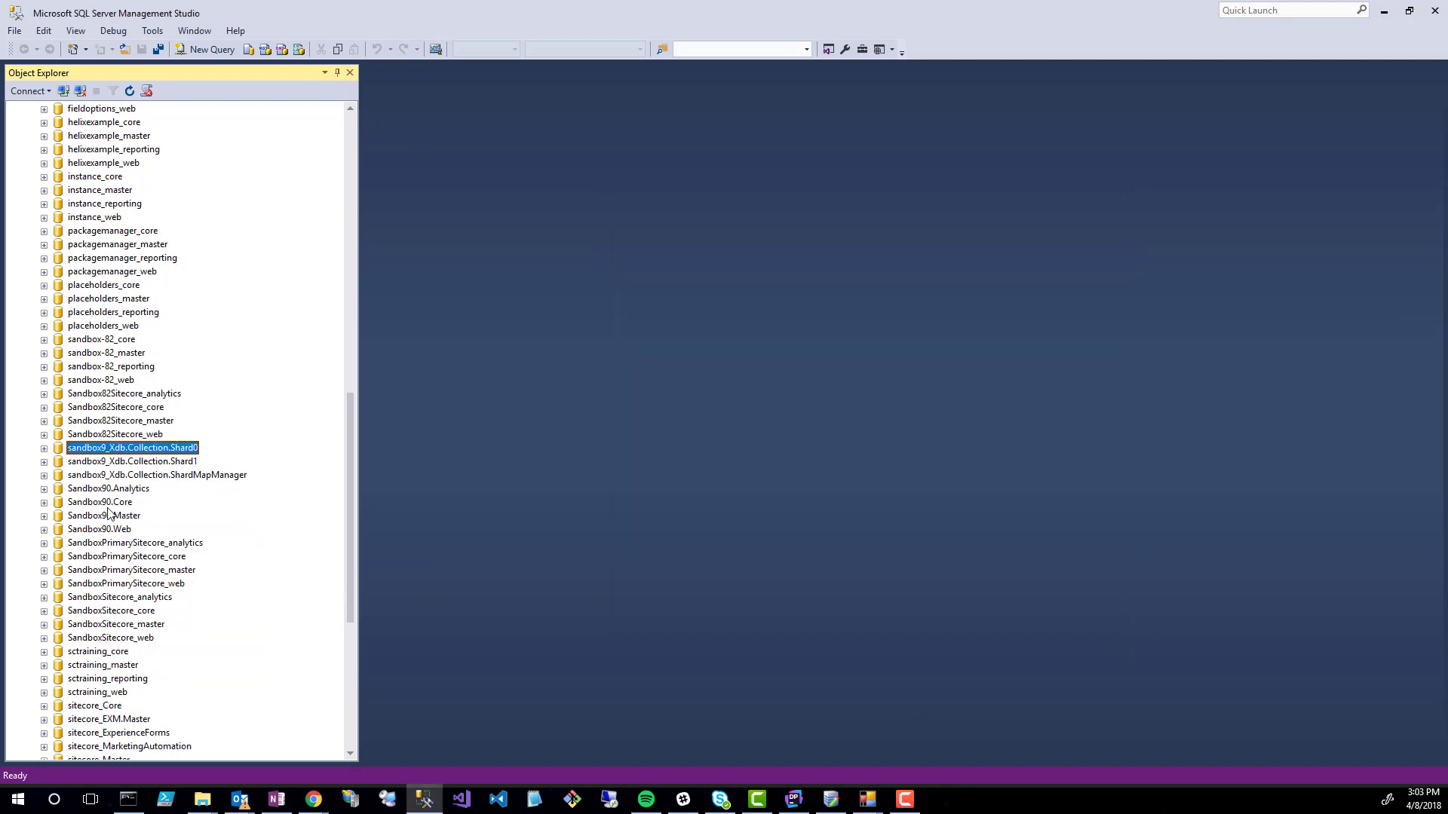
# Delete sandbox9_Xdb.Collection.Shard0, Shard1 and ShardMapManager databases
pyautogui.rightClick(100, 448)
pyautogui.click(148, 623)
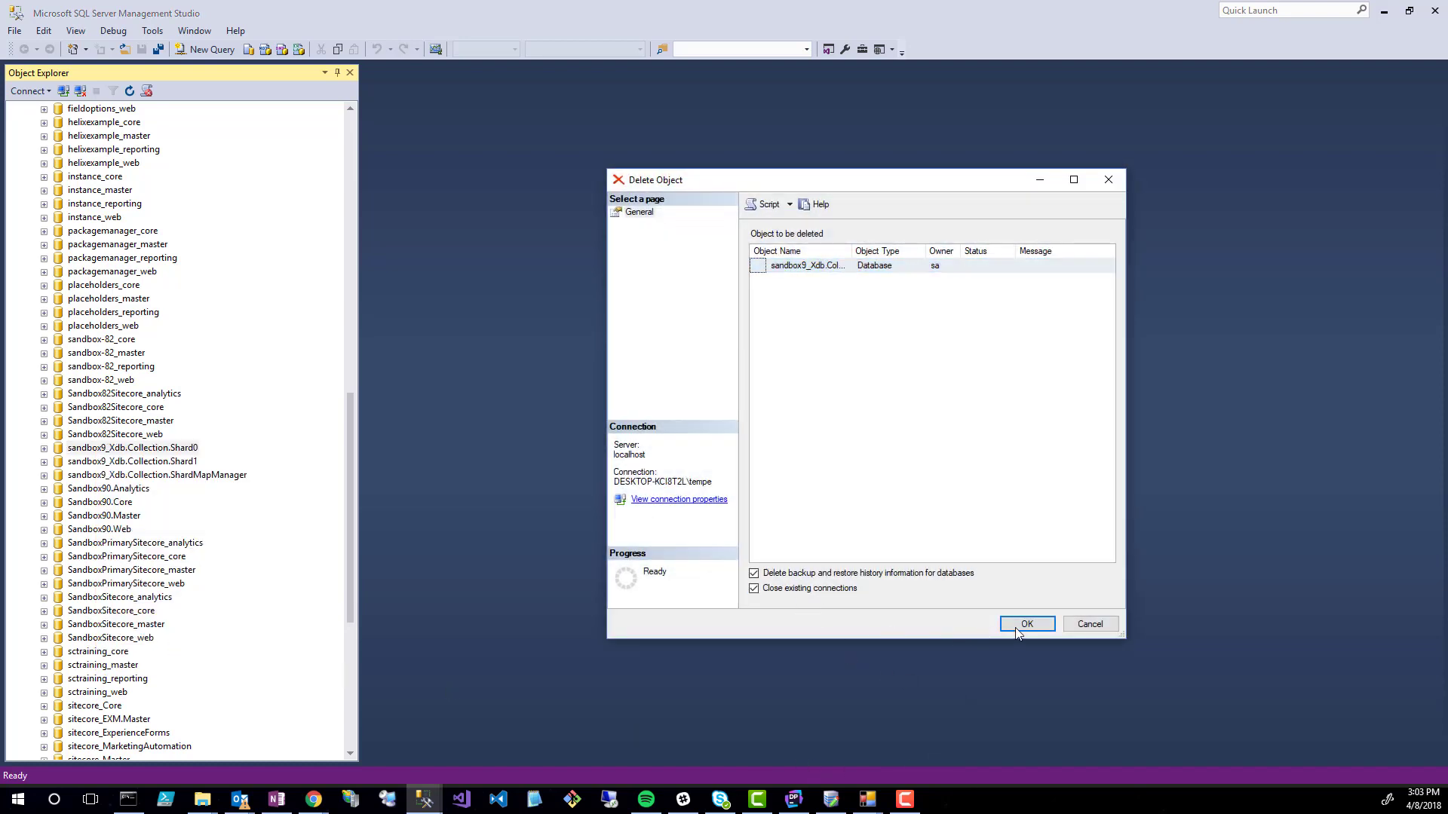
pyautogui.click(1025, 623)
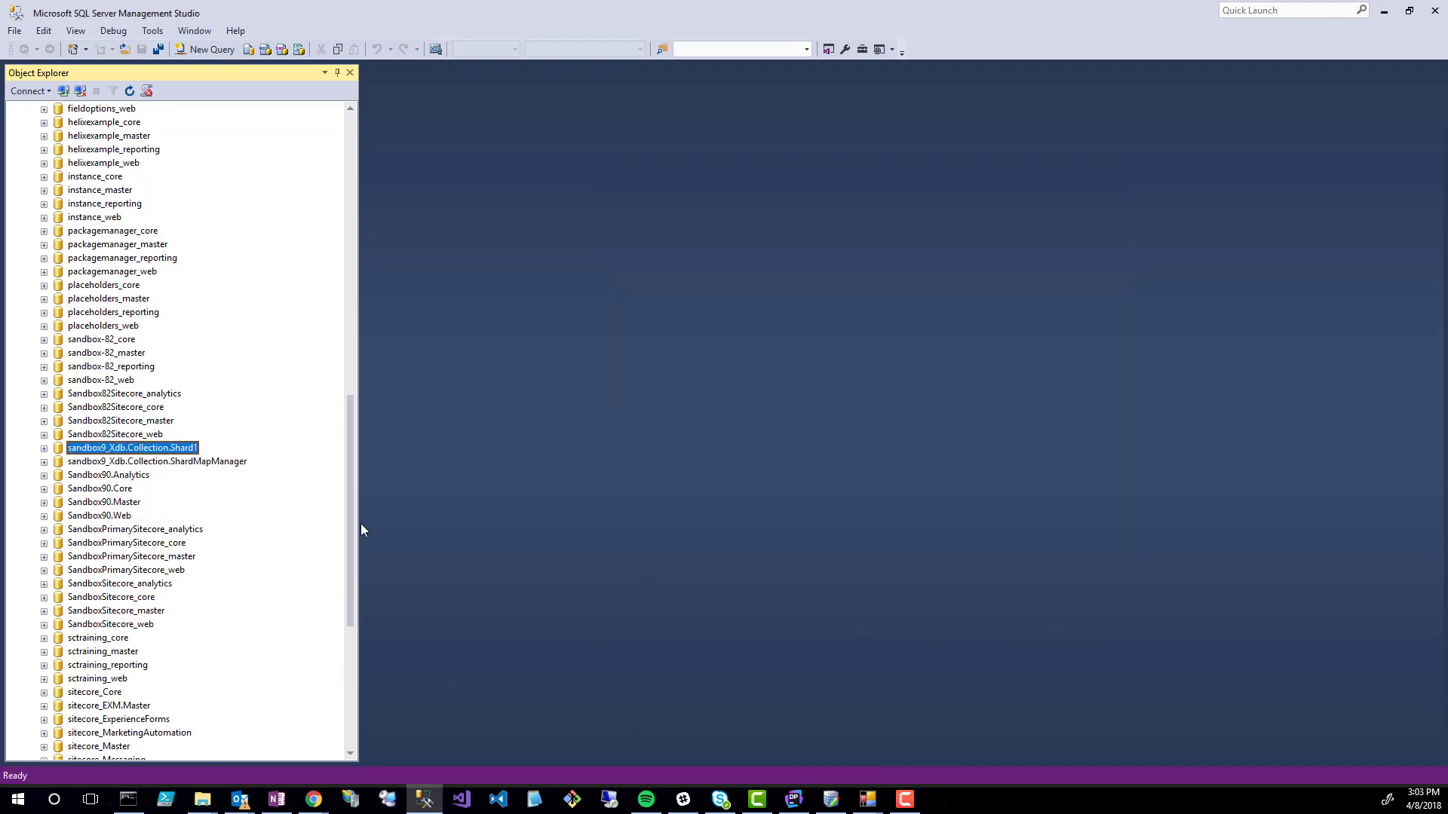
pyautogui.rightClick(70, 452)
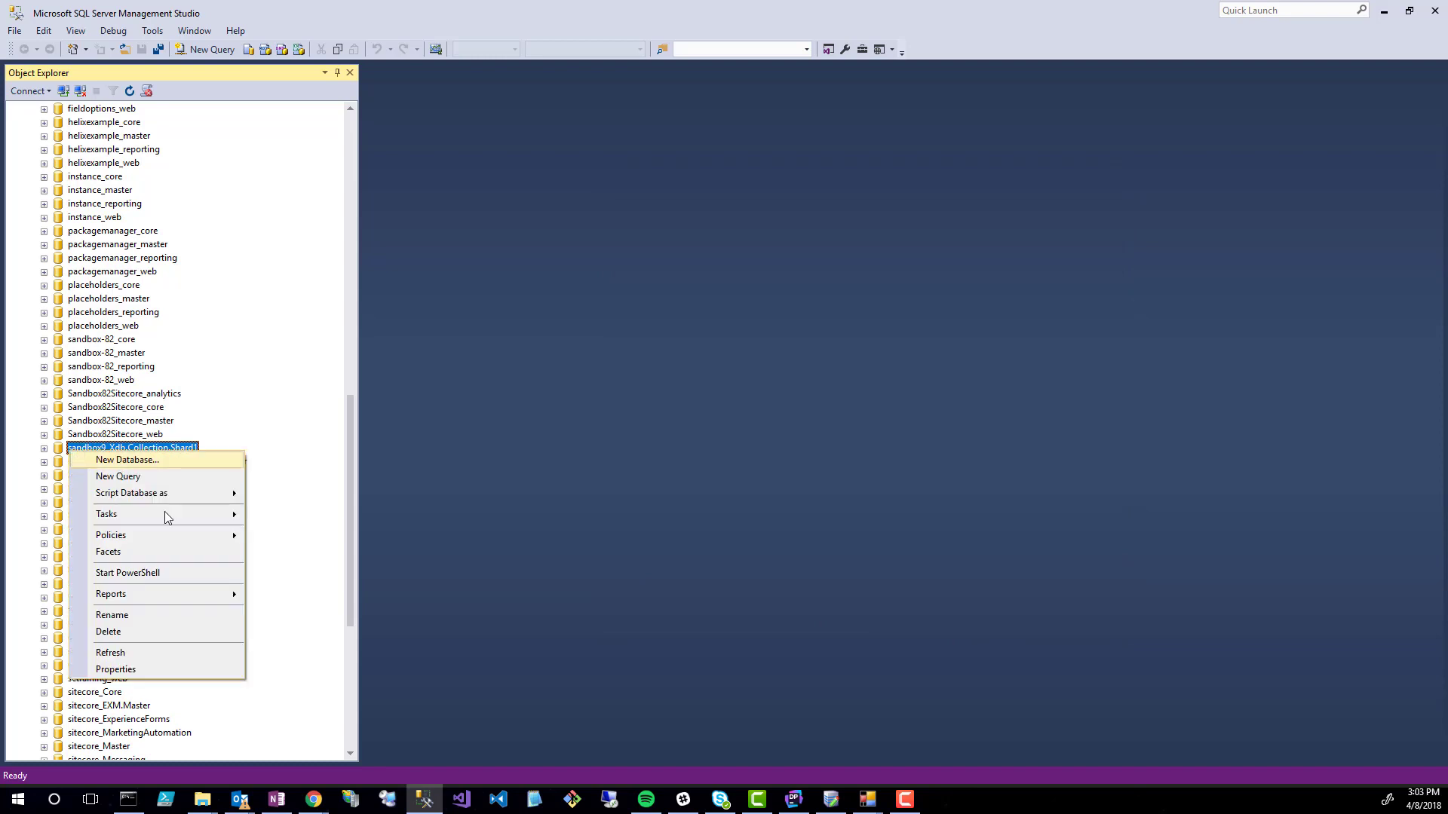
pyautogui.click(143, 635)
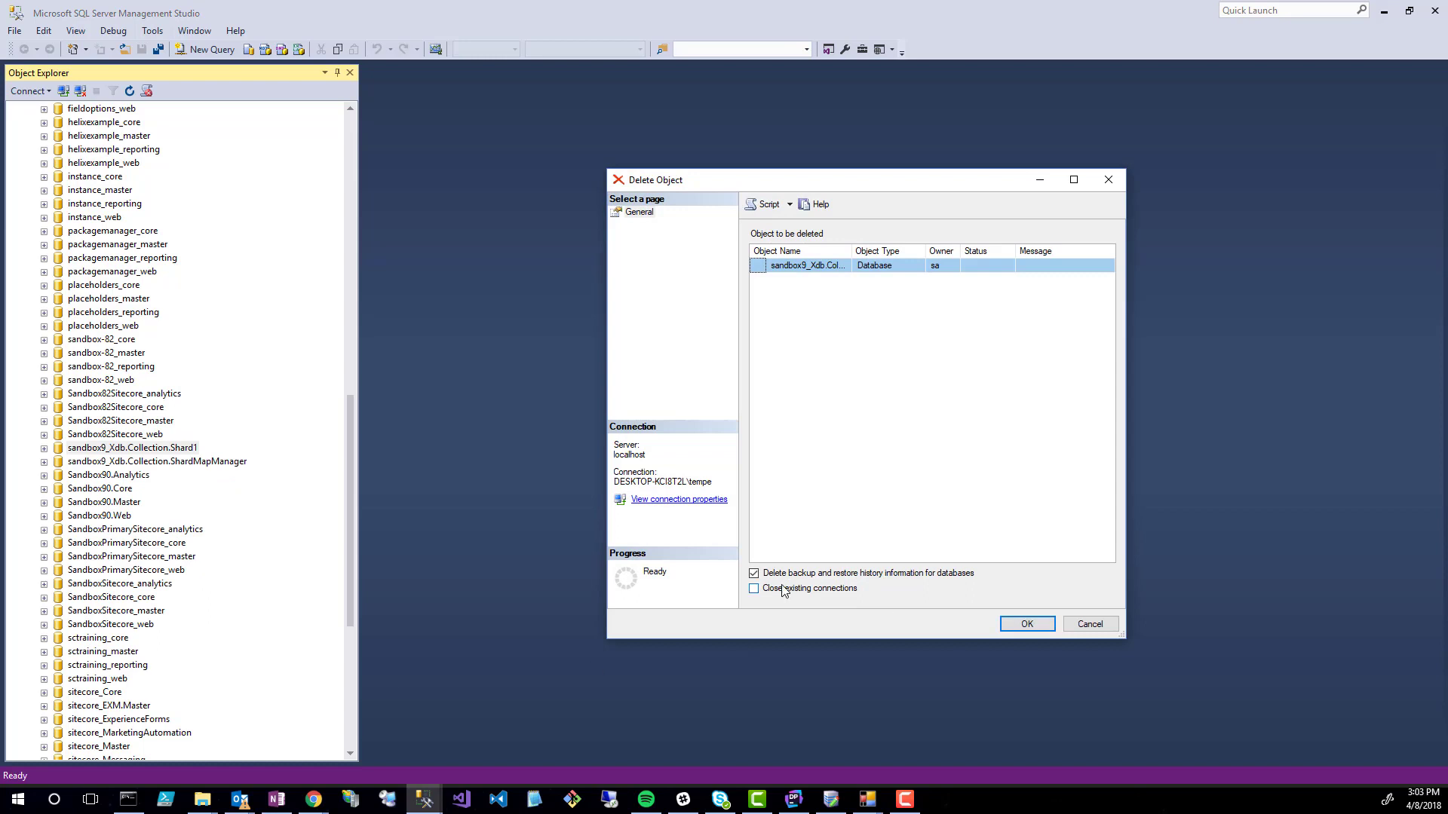
pyautogui.click(784, 588)
pyautogui.click(1002, 624)
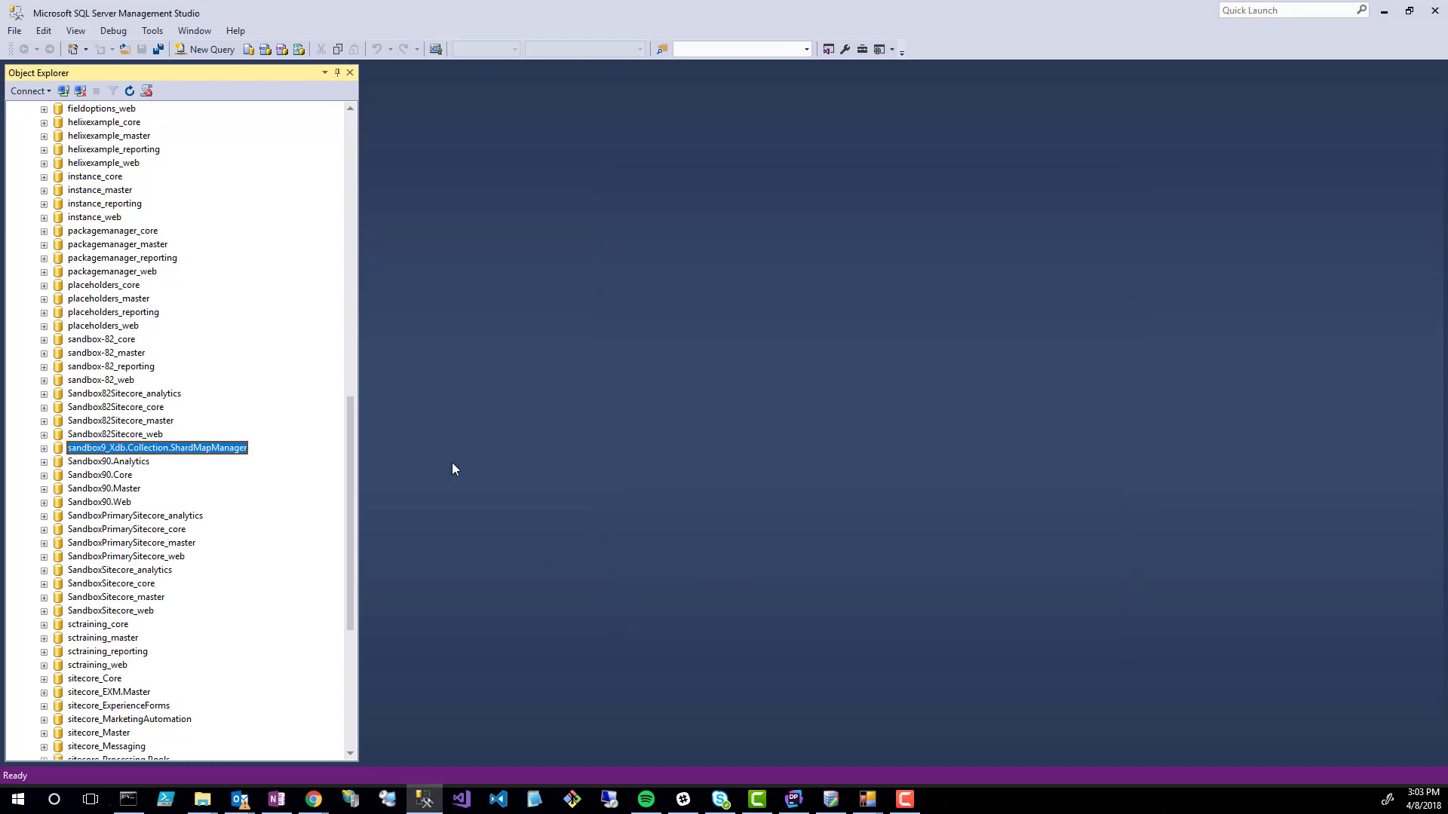
pyautogui.rightClick(89, 451)
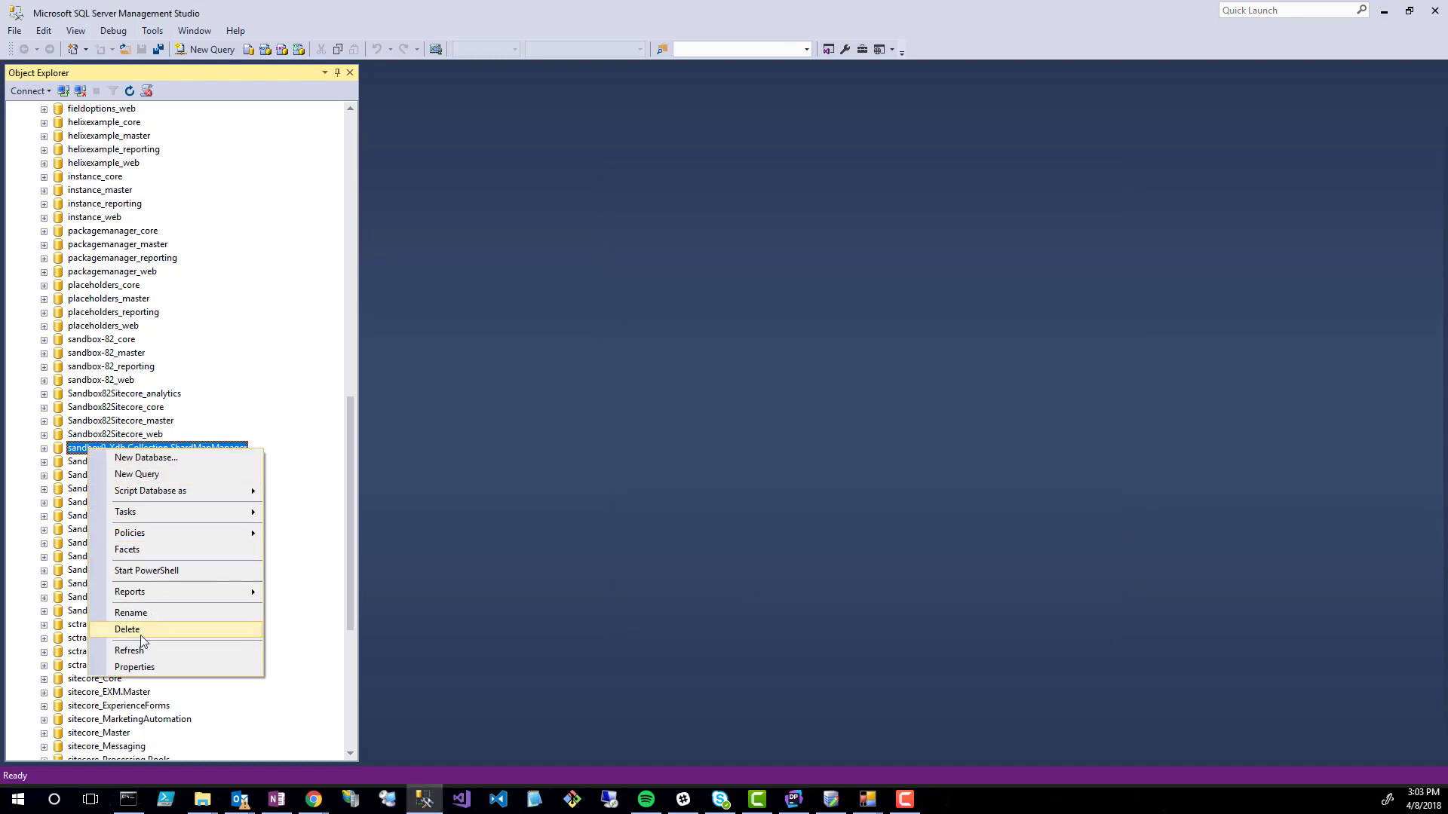
pyautogui.click(127, 630)
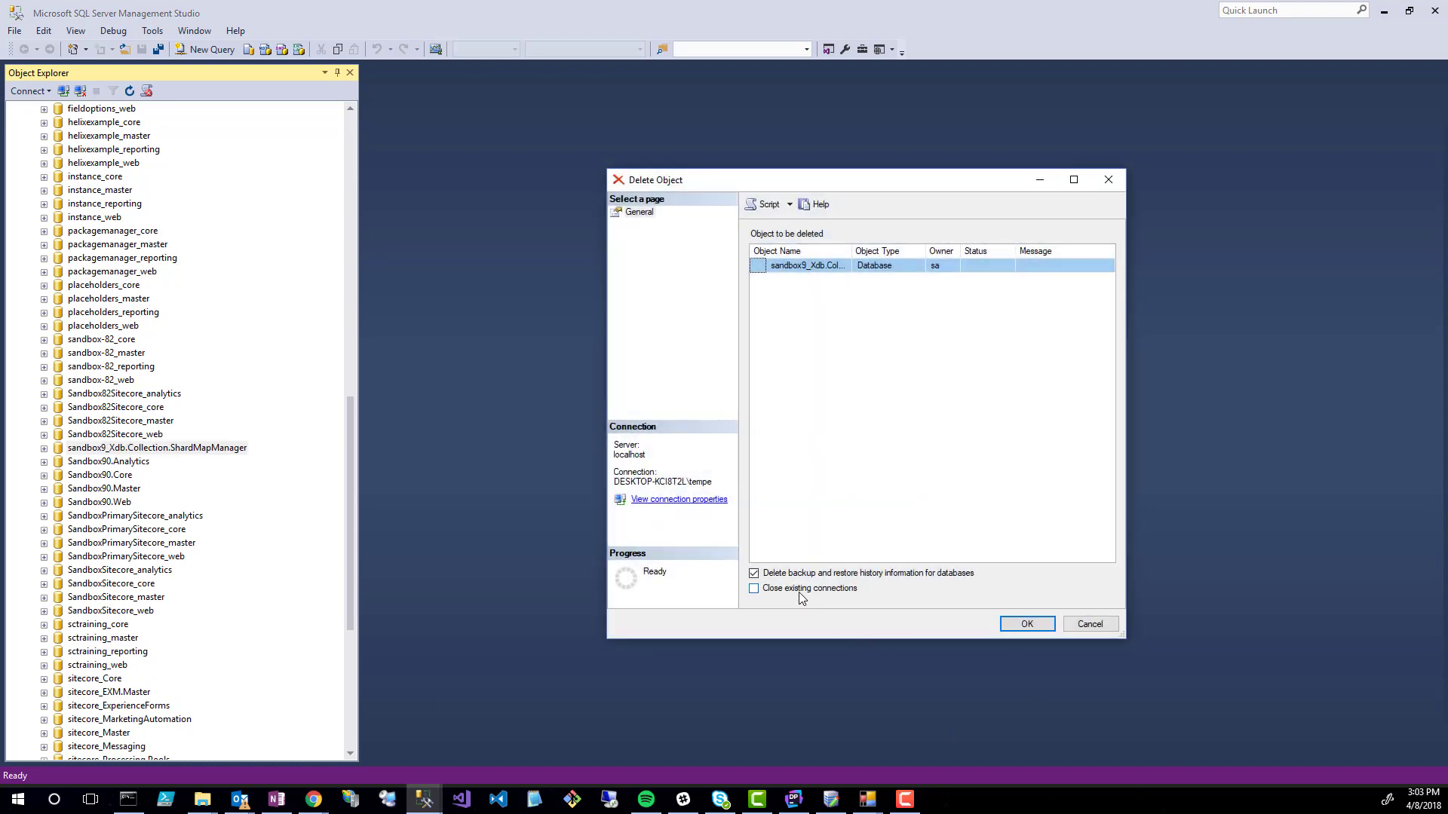
pyautogui.click(1024, 625)
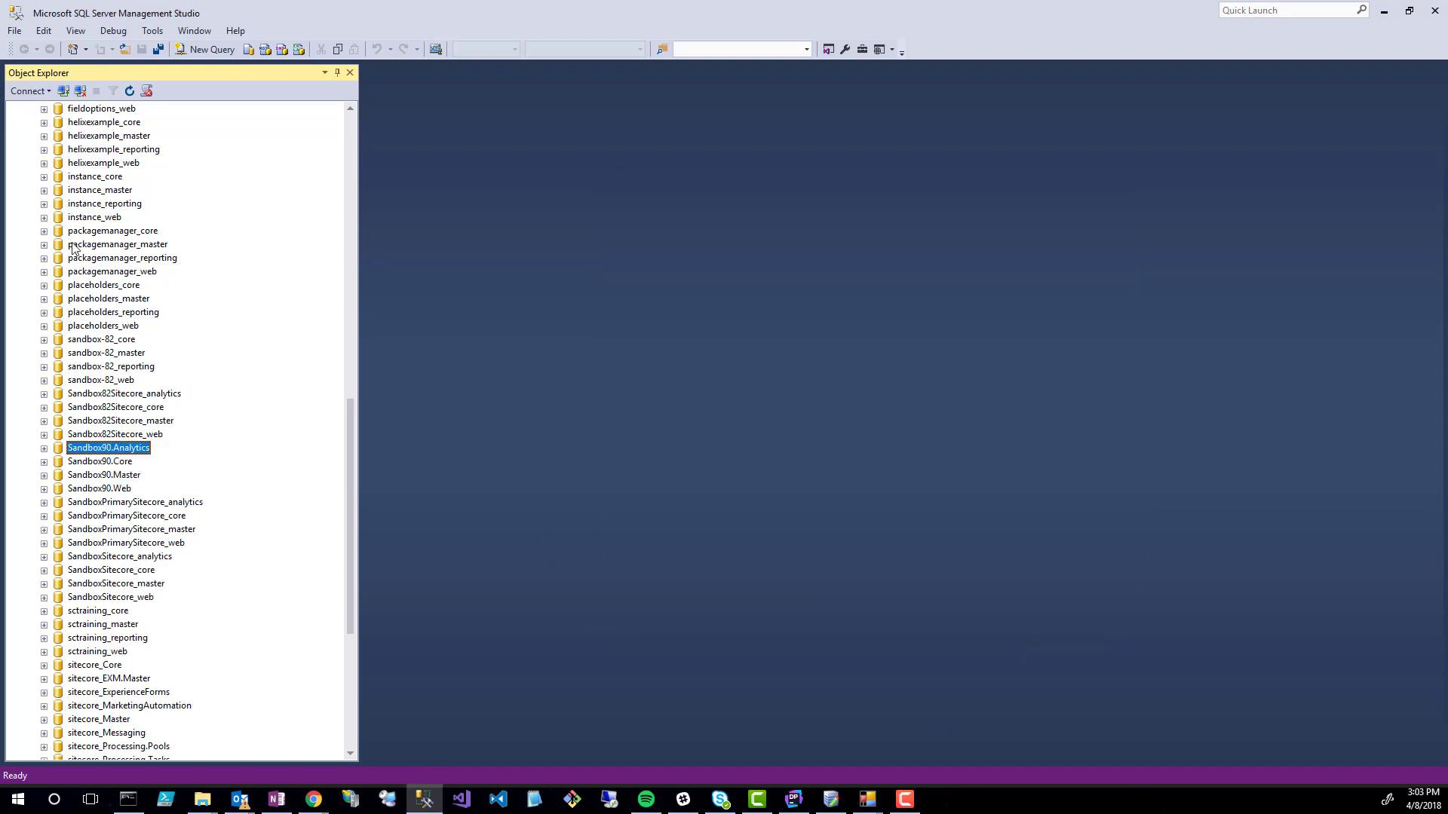
# Expand the Security folder at the bottom of Object Explorer to reveal Logins, Server Roles and Credentials
pyautogui.scroll(-3, 138, 573)
pyautogui.scroll(-5, 138, 573)
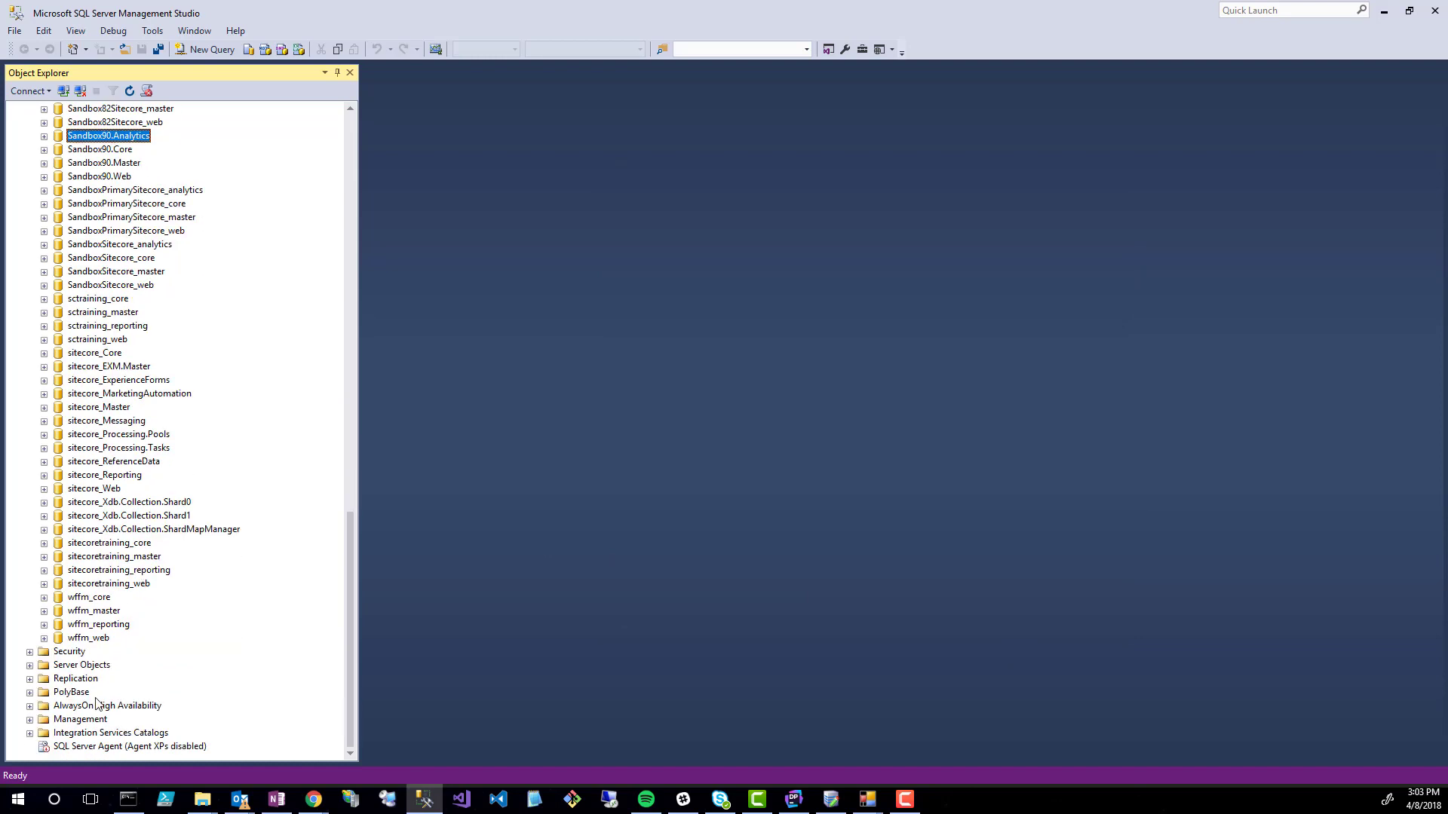
pyautogui.click(29, 652)
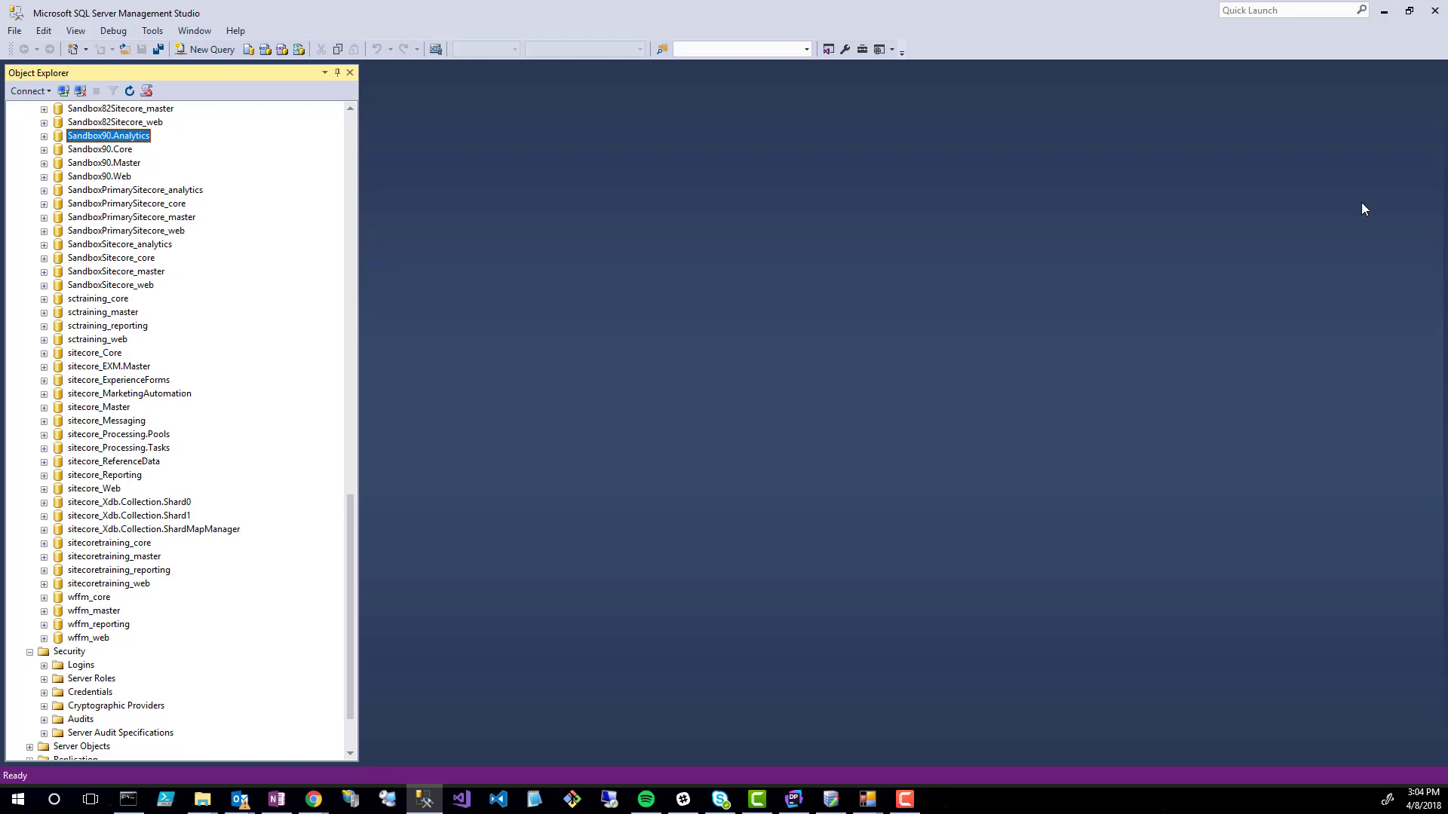
# Minimize Management Studio and browse File Explorer to C:\inetpub\wwwroot
pyautogui.click(1382, 9)
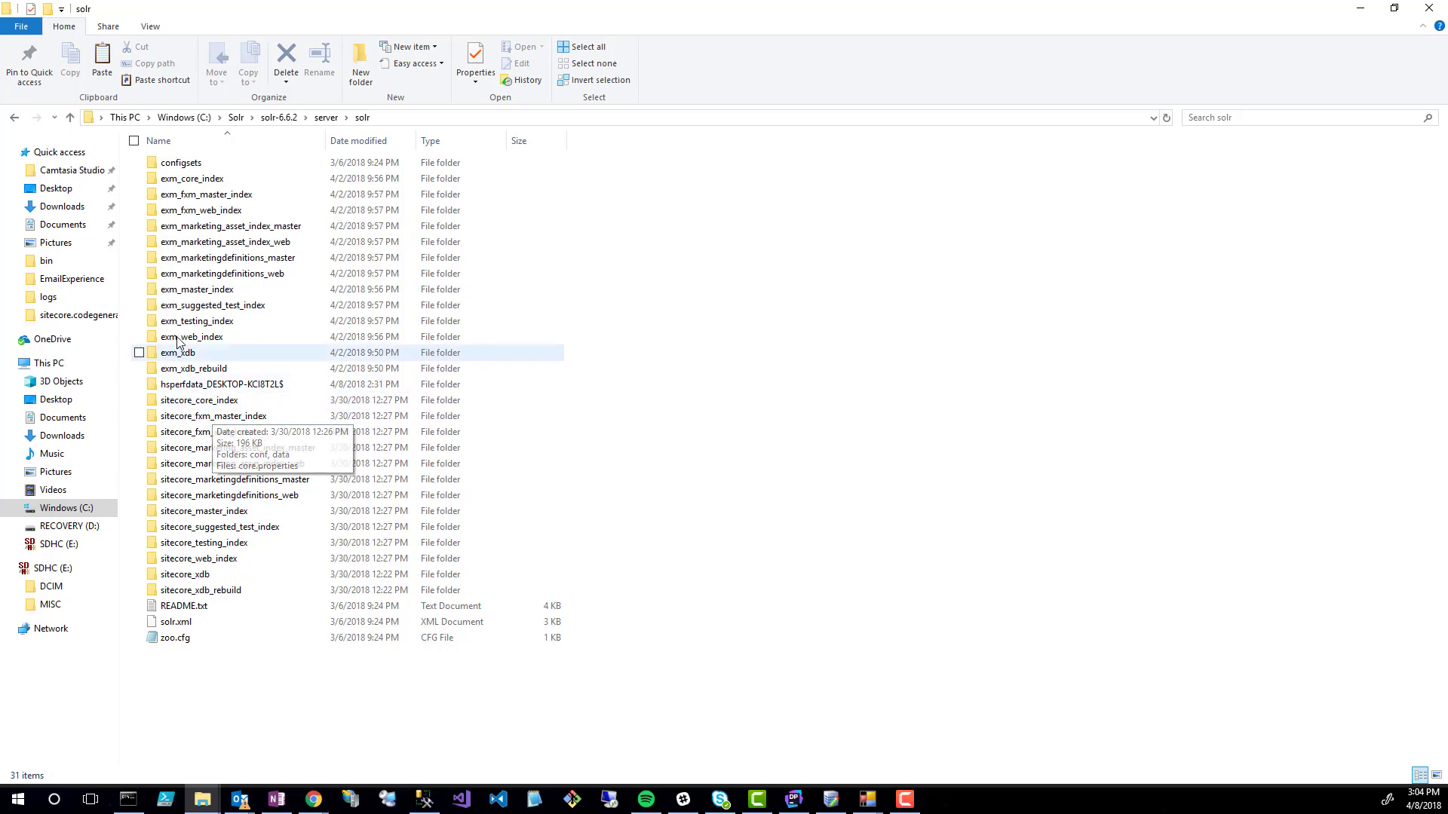
pyautogui.click(167, 117)
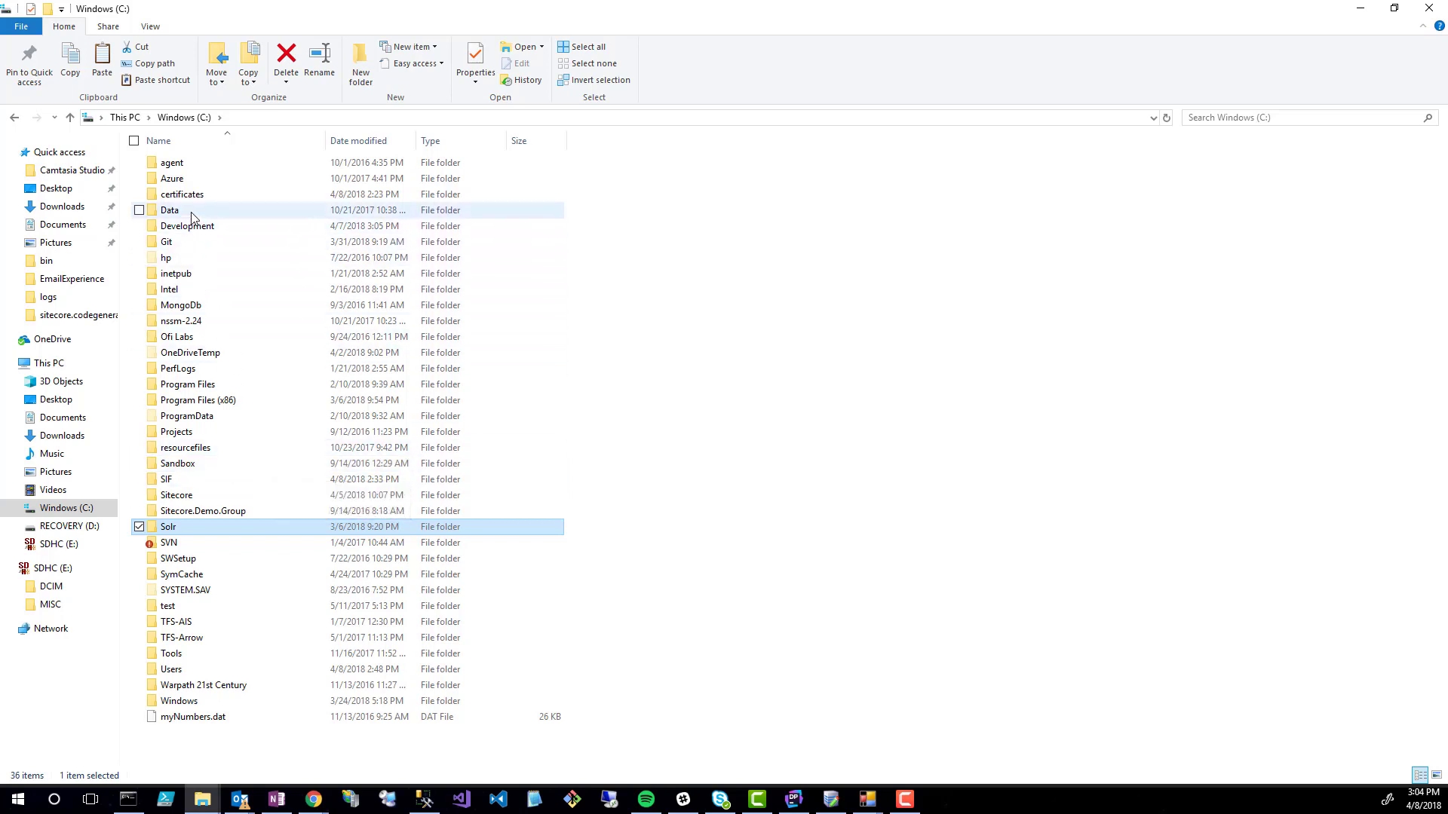
pyautogui.doubleClick(198, 276)
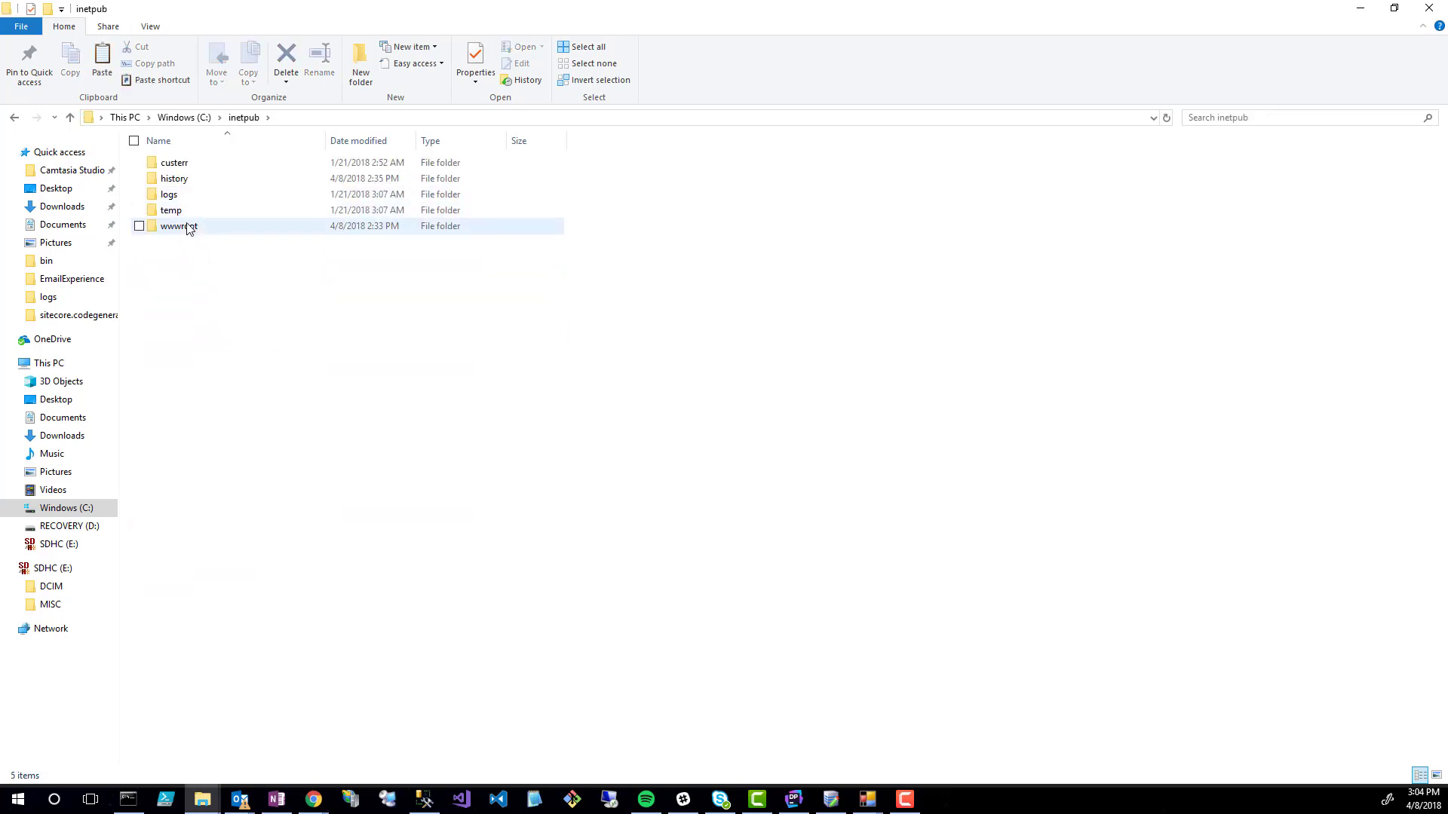
pyautogui.doubleClick(189, 228)
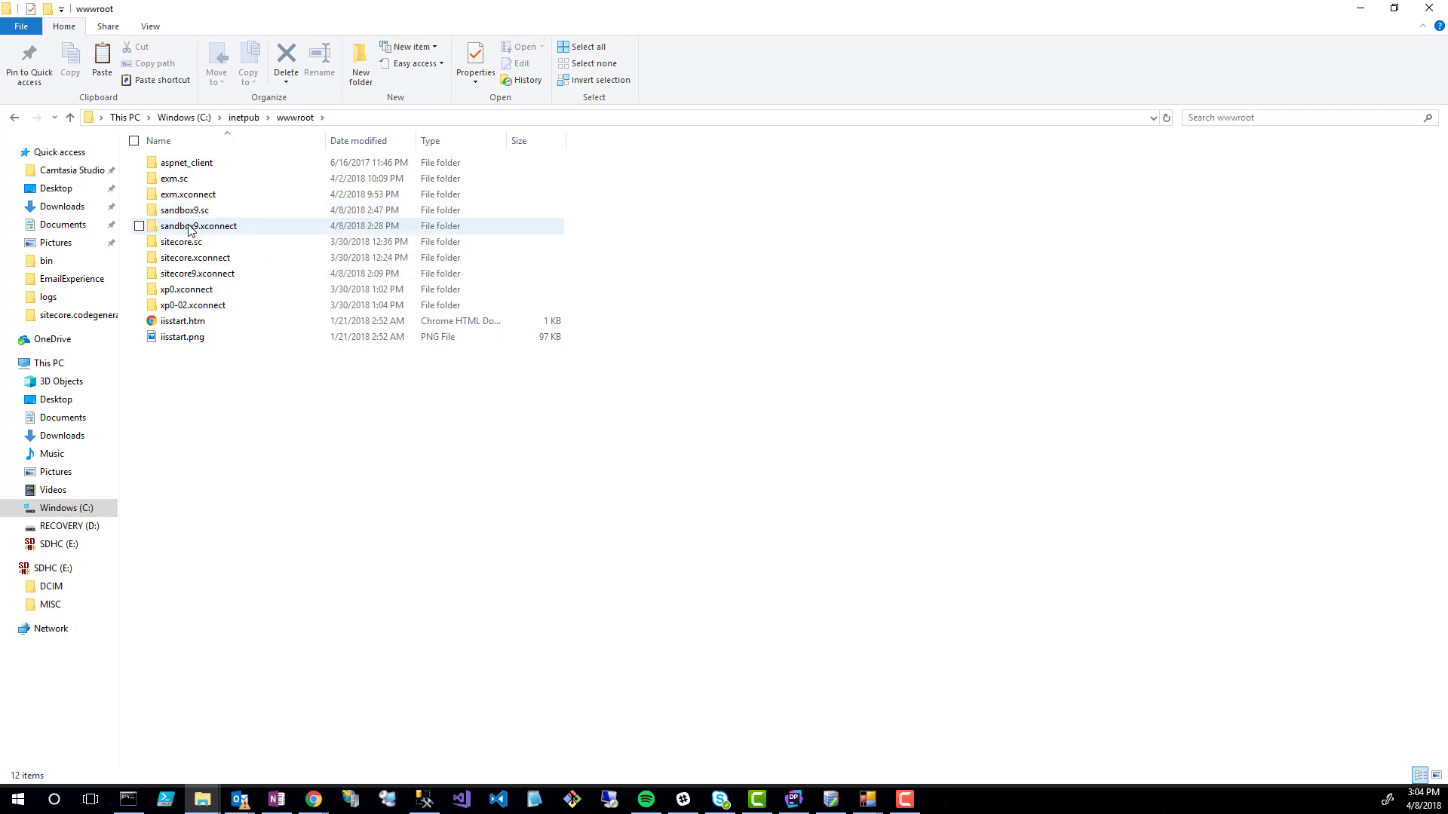
# Select the sandbox9.sc and sandbox9.xconnect folders and permanently delete them
pyautogui.click(191, 218)
pyautogui.keyDown('ctrl'); pyautogui.click(188, 228); pyautogui.keyUp('ctrl')
pyautogui.rightClick(188, 224)
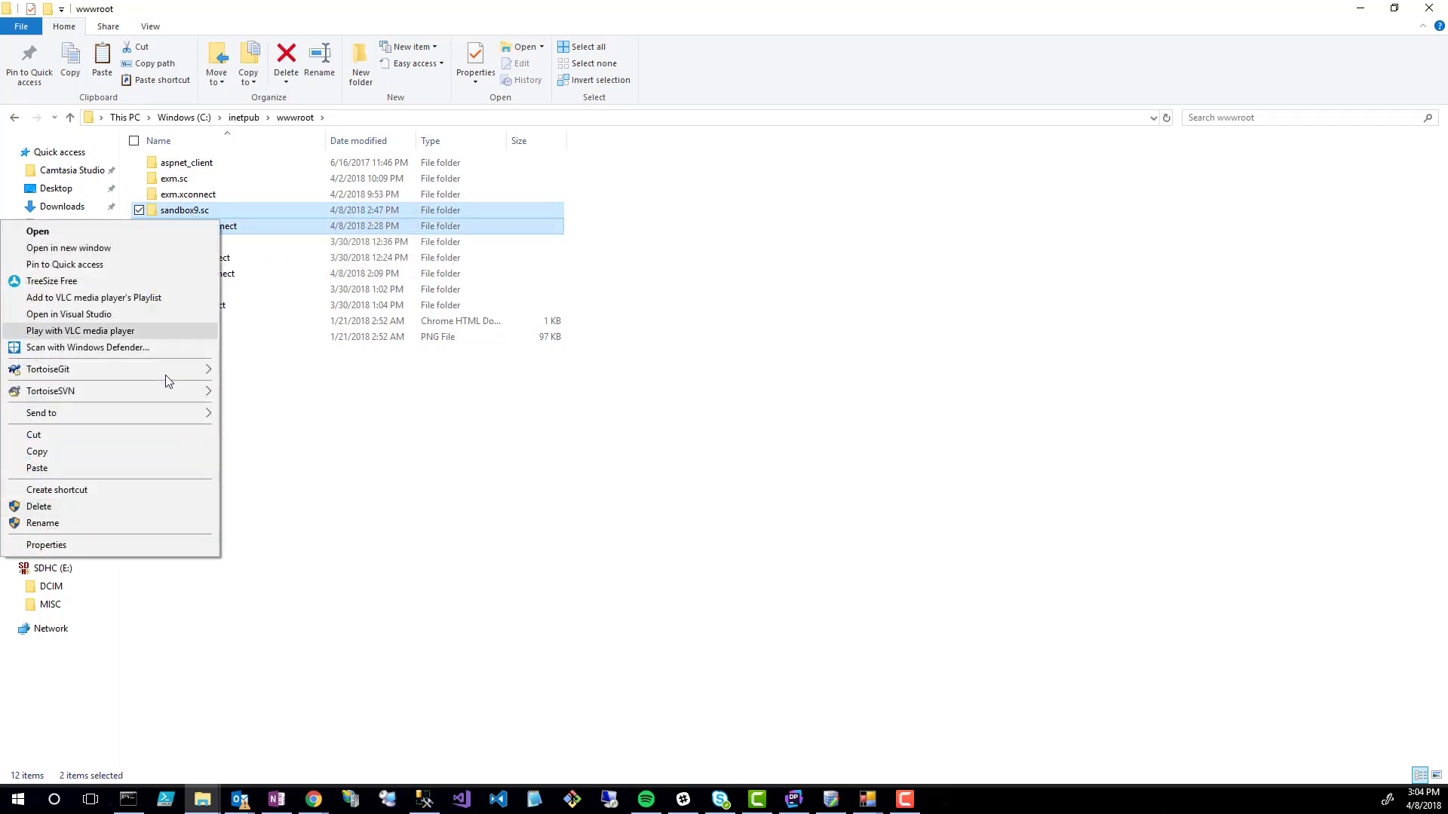
pyautogui.click(79, 509)
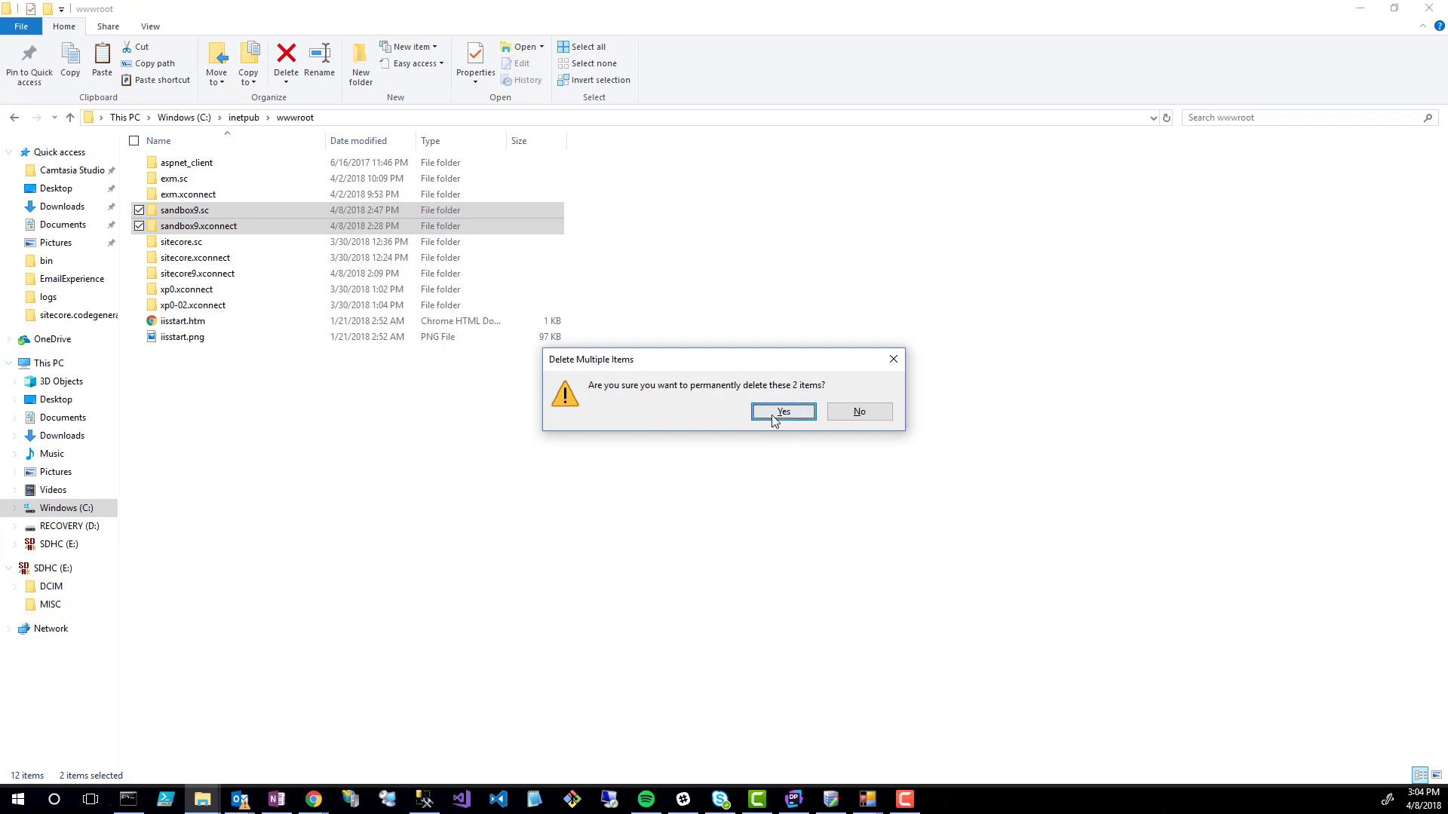
pyautogui.click(773, 414)
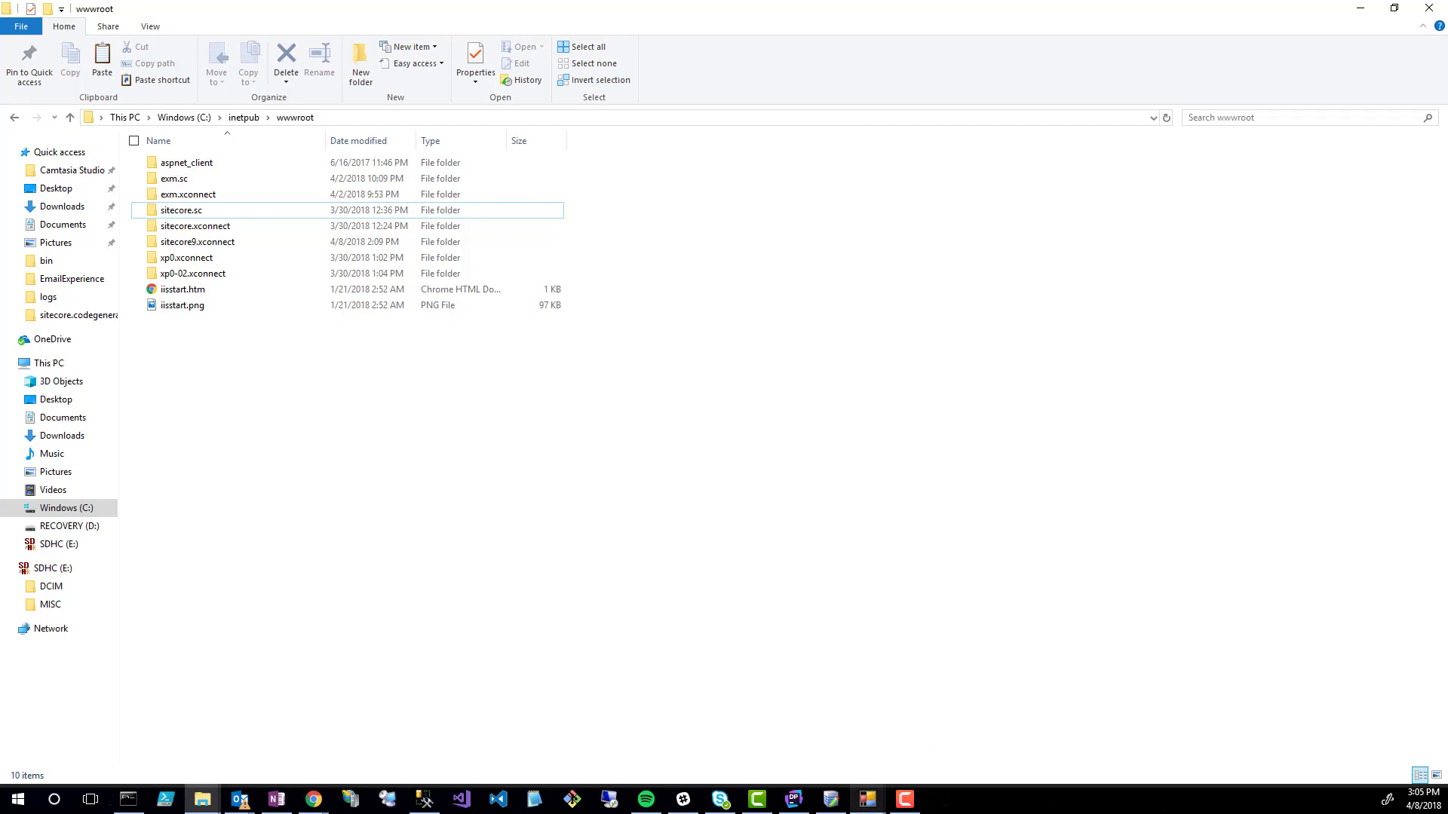
# Wait for the folder deletion to complete, leaving 10 items in wwwroot
pyautogui.moveTo(919, 805)
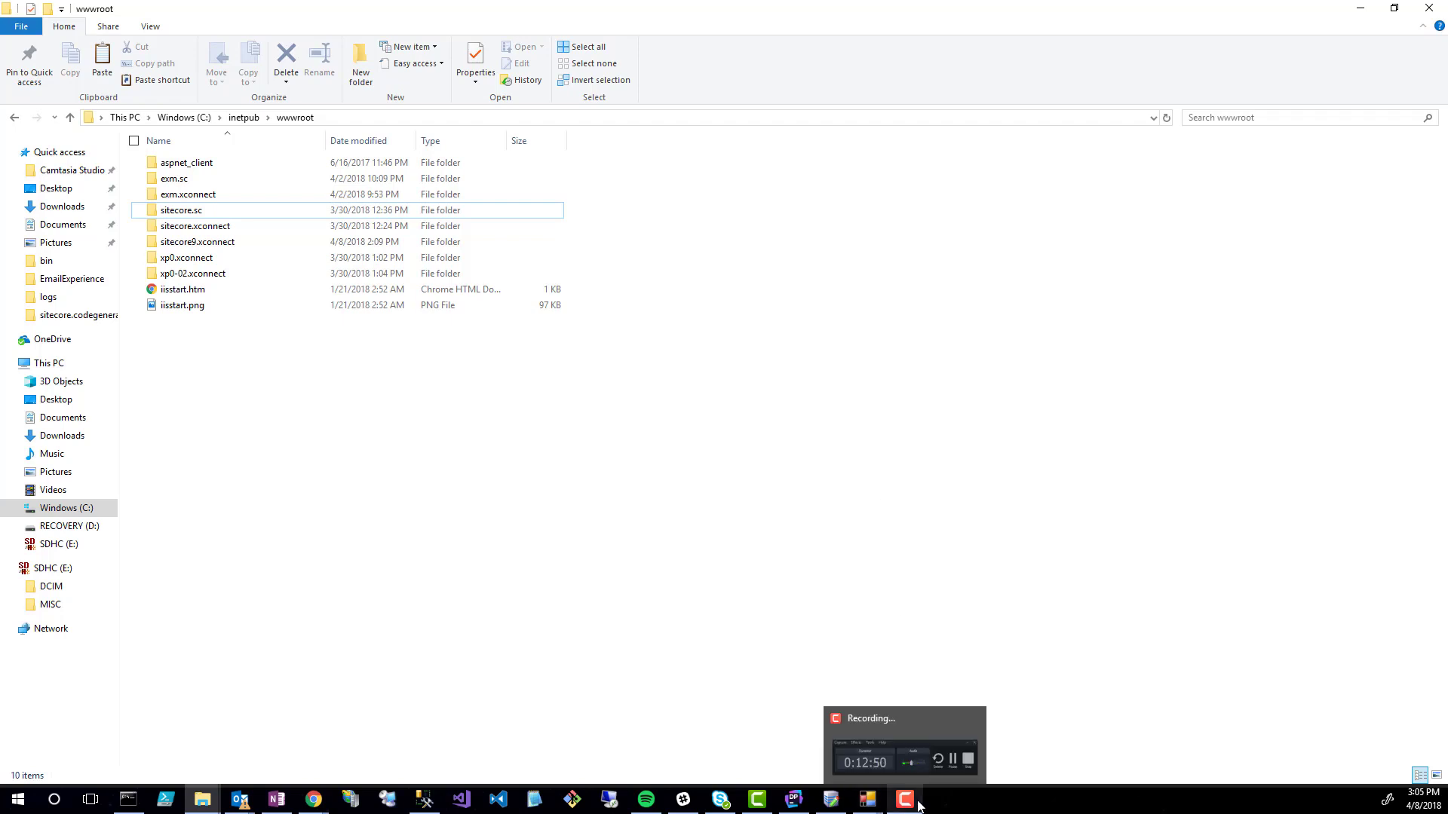